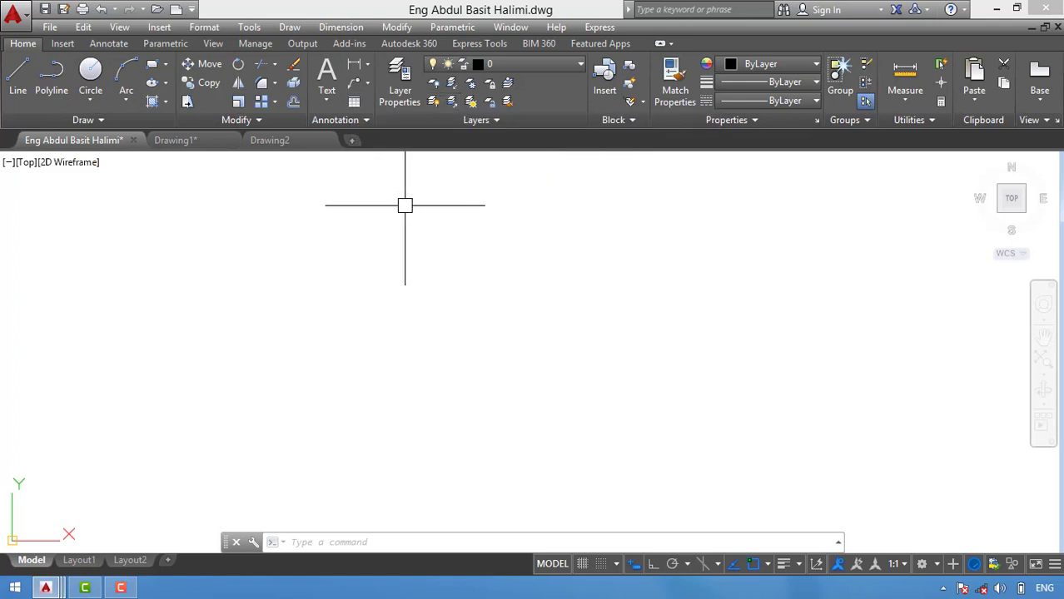
pyautogui.click(454, 204)
pyautogui.click(346, 250)
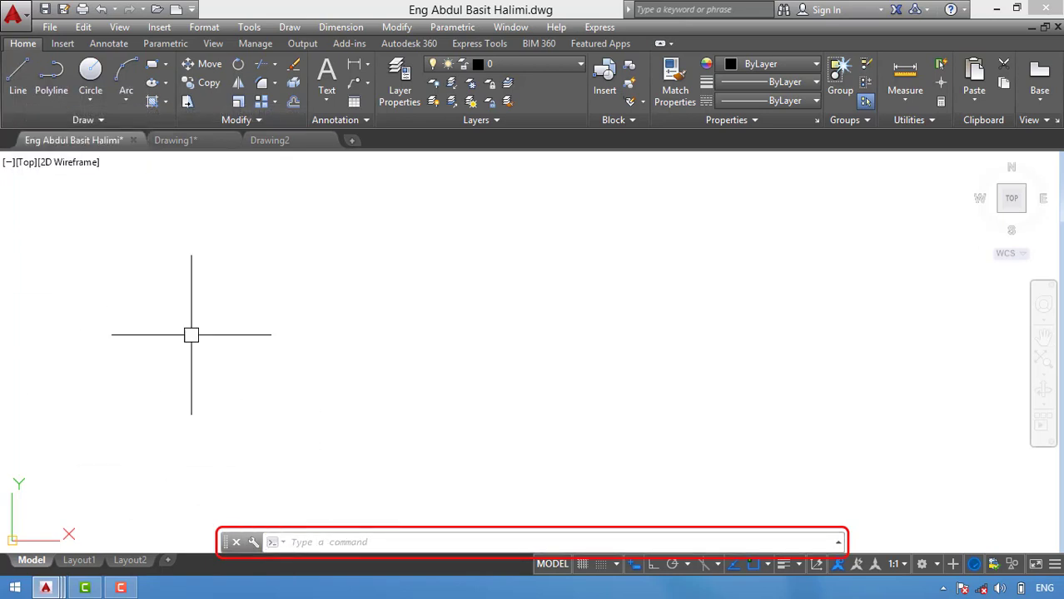
# Draw a freehand line segment rising to the right in the middle-left of the empty drawing area.
pyautogui.click(20, 93)
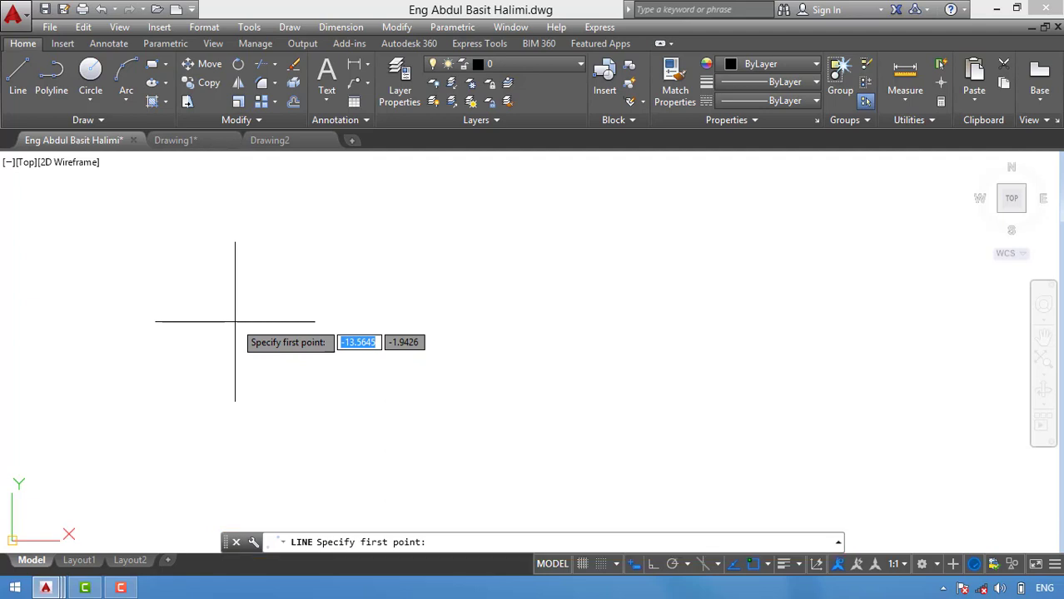
pyautogui.click(255, 362)
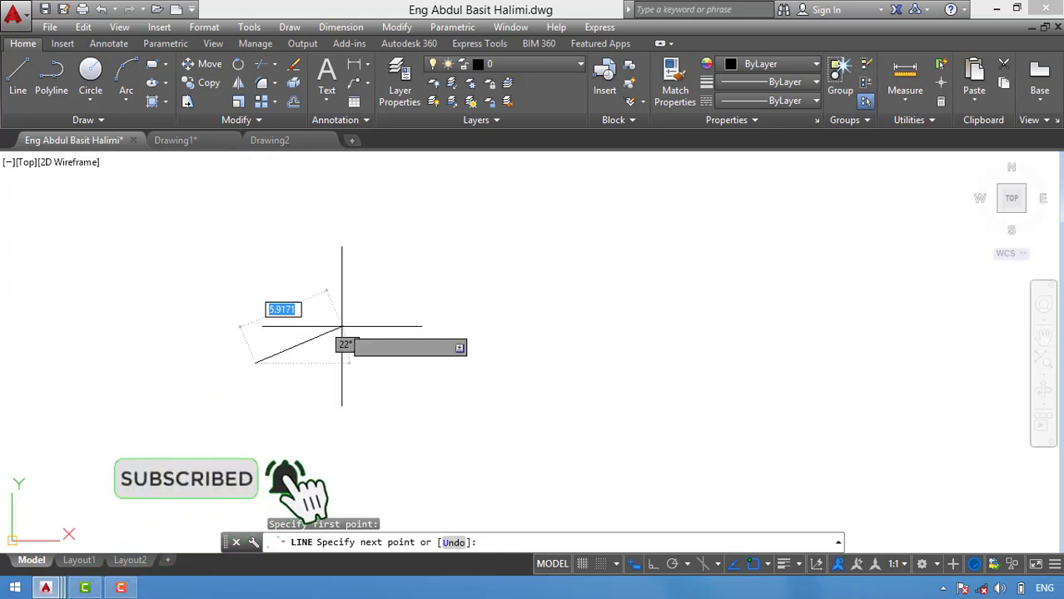
pyautogui.click(439, 272)
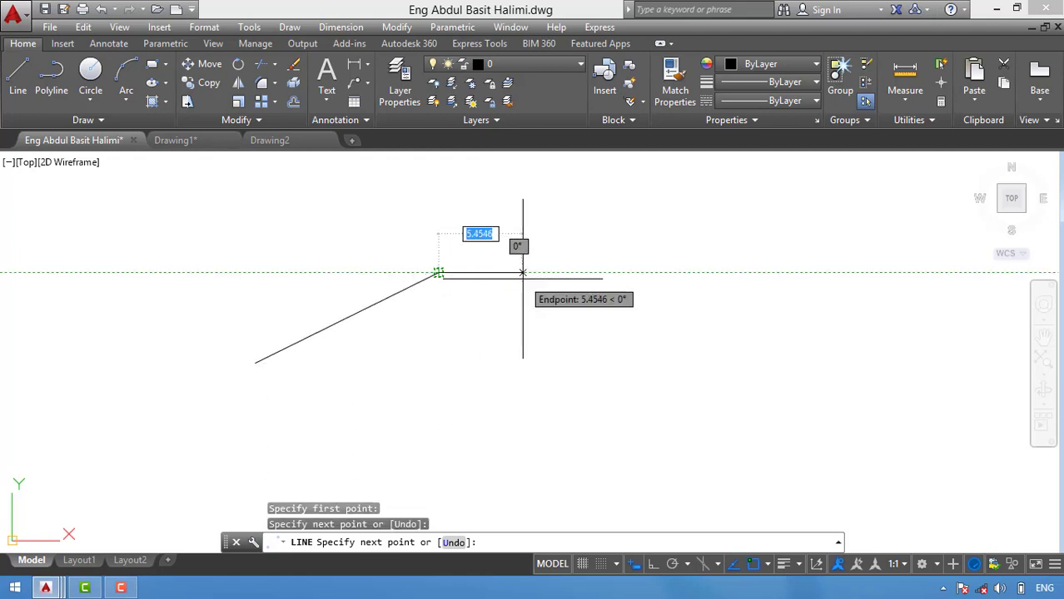
pyautogui.press('Return')
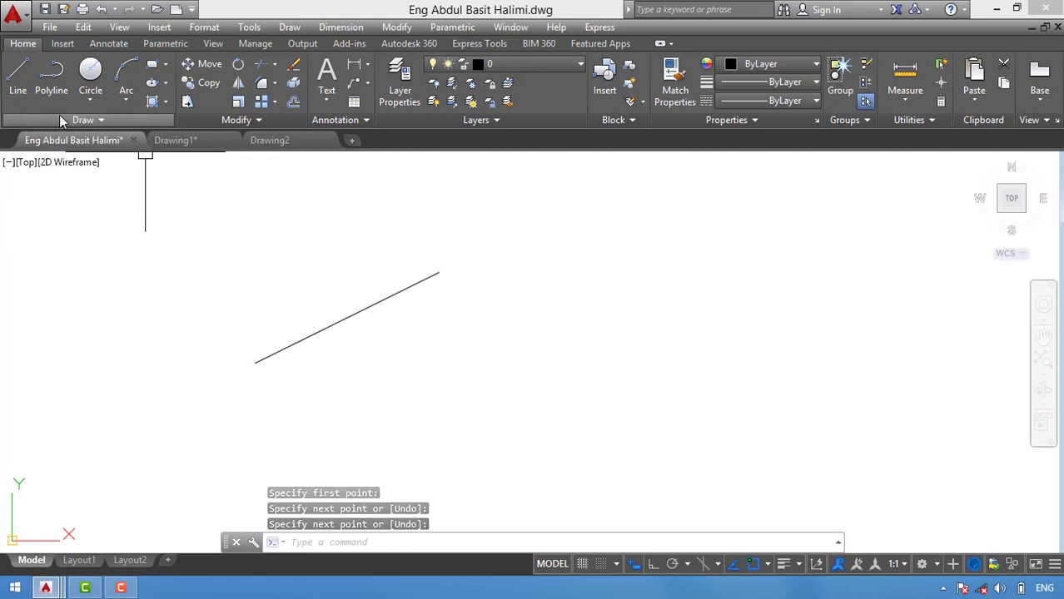
# Draw a second, nearly horizontal freehand line above and to the right of the first sloped line.
pyautogui.click(290, 28)
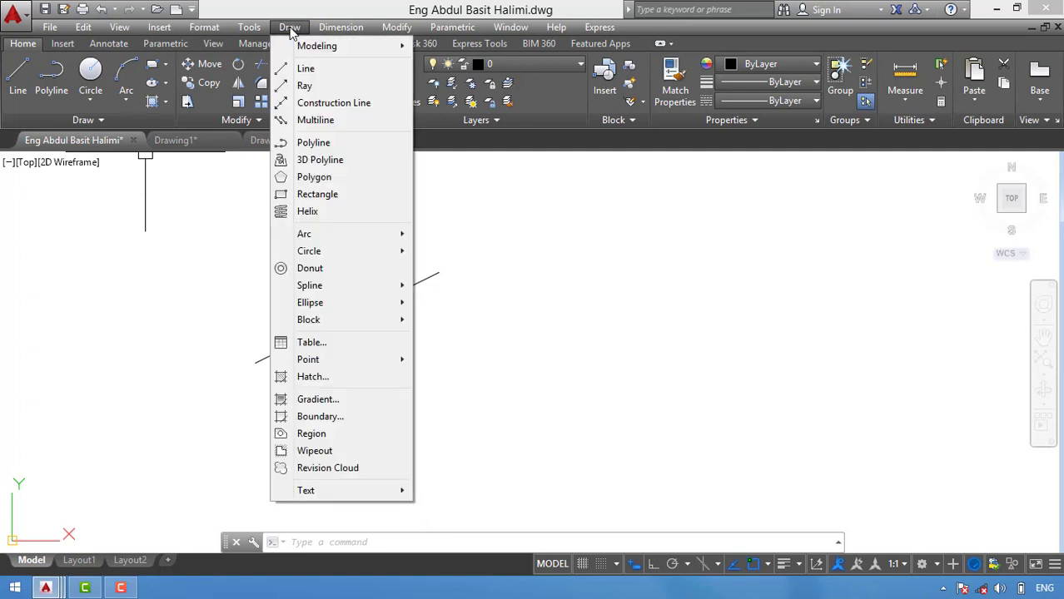
pyautogui.click(330, 69)
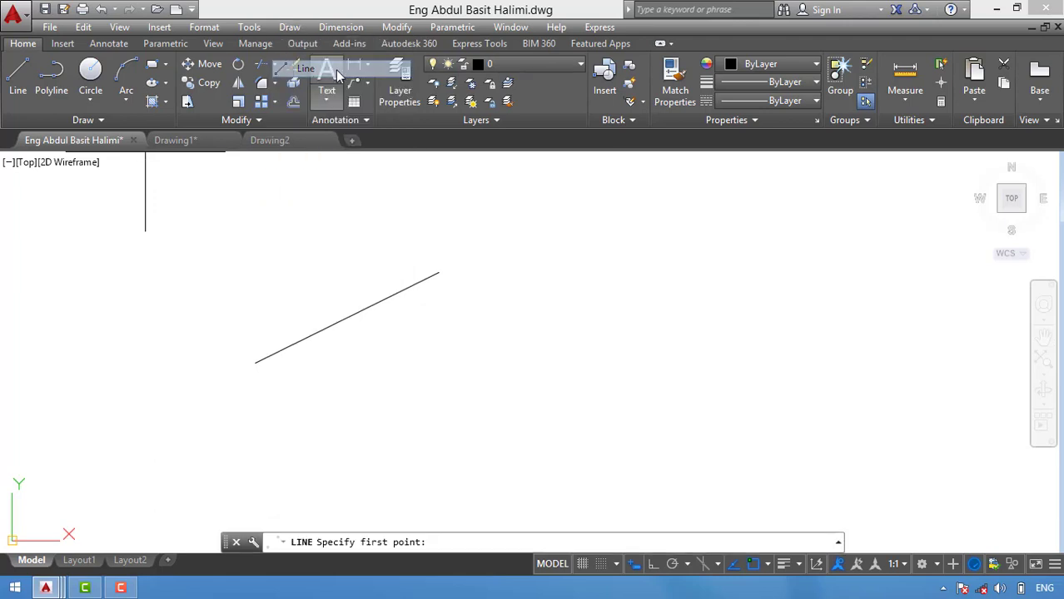
pyautogui.click(489, 231)
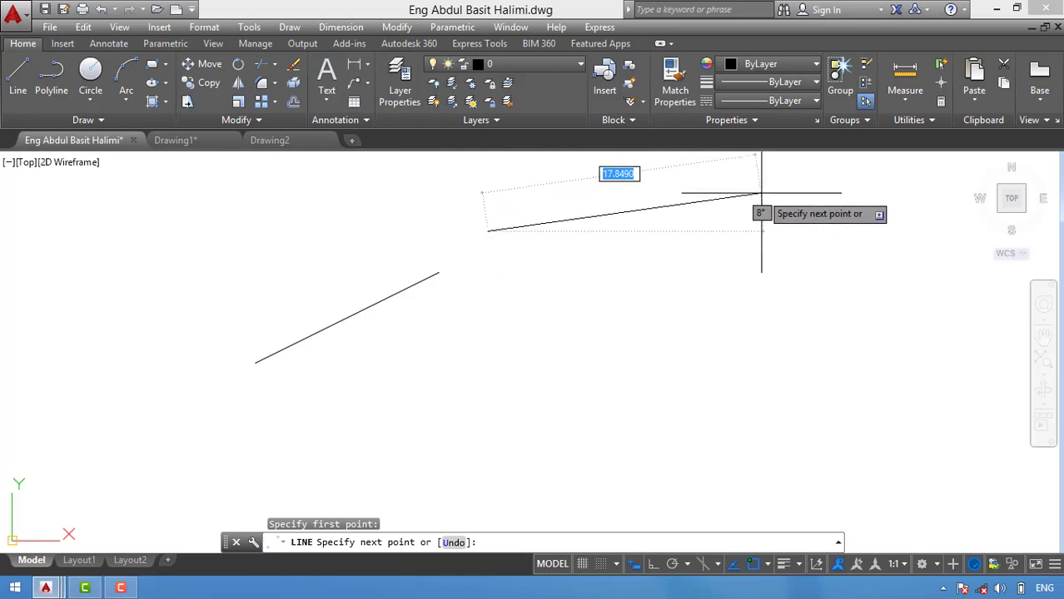
pyautogui.click(804, 216)
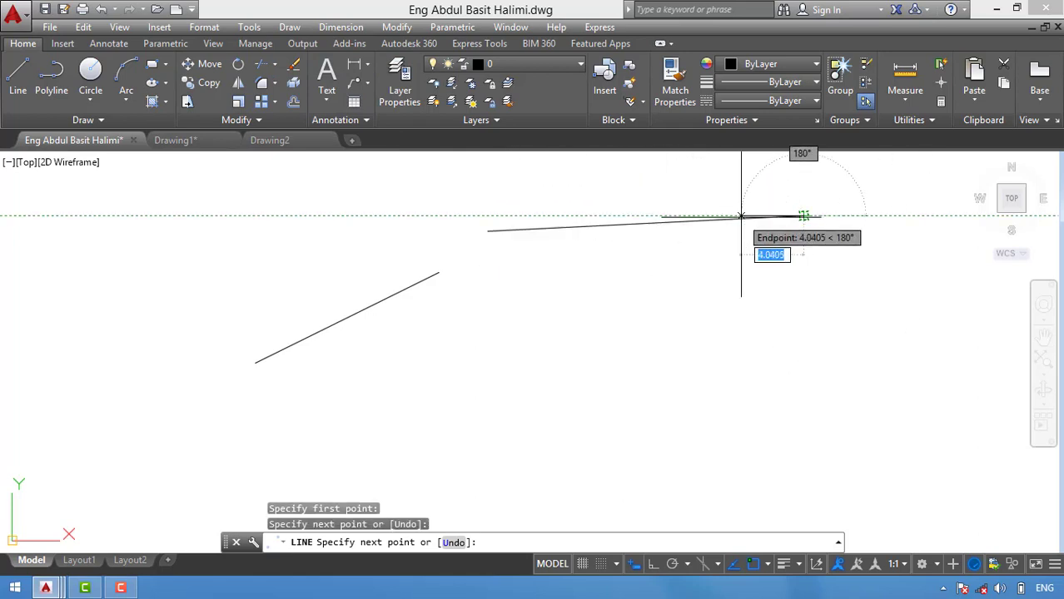
pyautogui.press('Return')
# Select both practice lines with a crossing window and erase them.
pyautogui.click(565, 205)
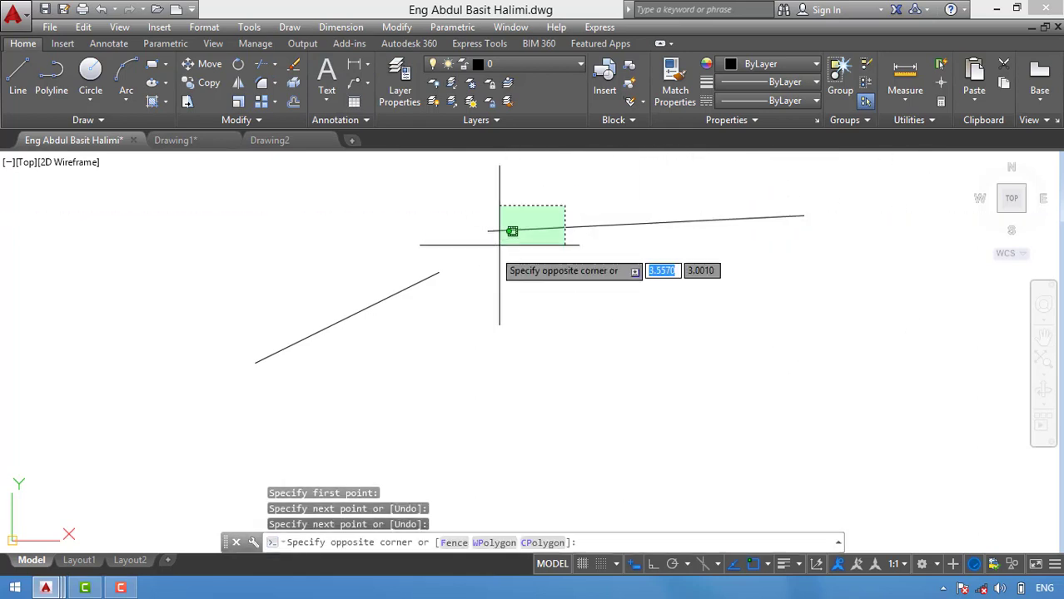
pyautogui.click(382, 332)
pyautogui.press('Delete')
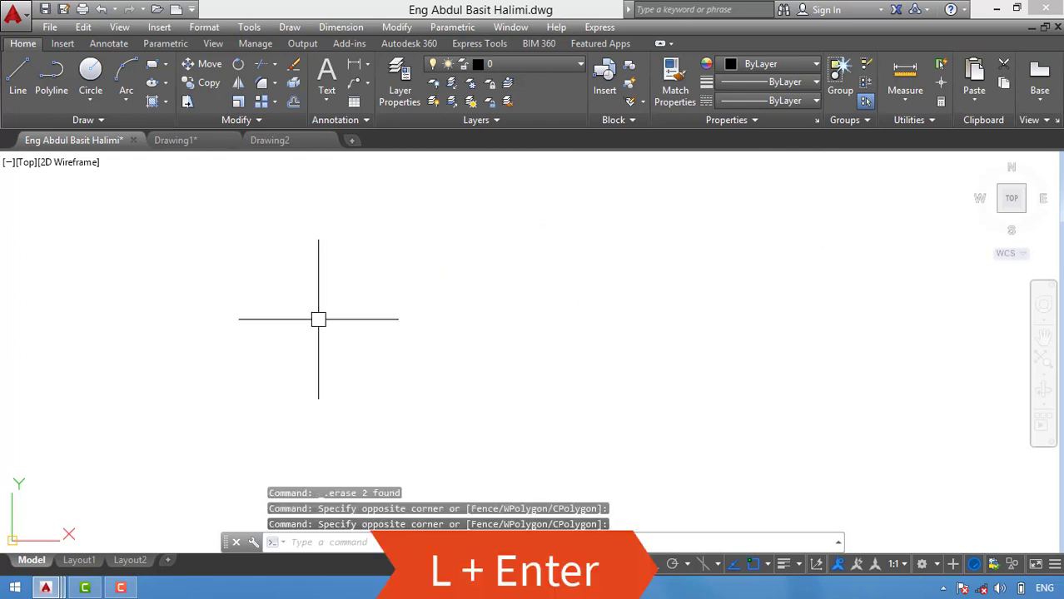
# Draw a horizontal line 25 units long to the right with Ortho mode on.
pyautogui.write('l')
pyautogui.press('Return')
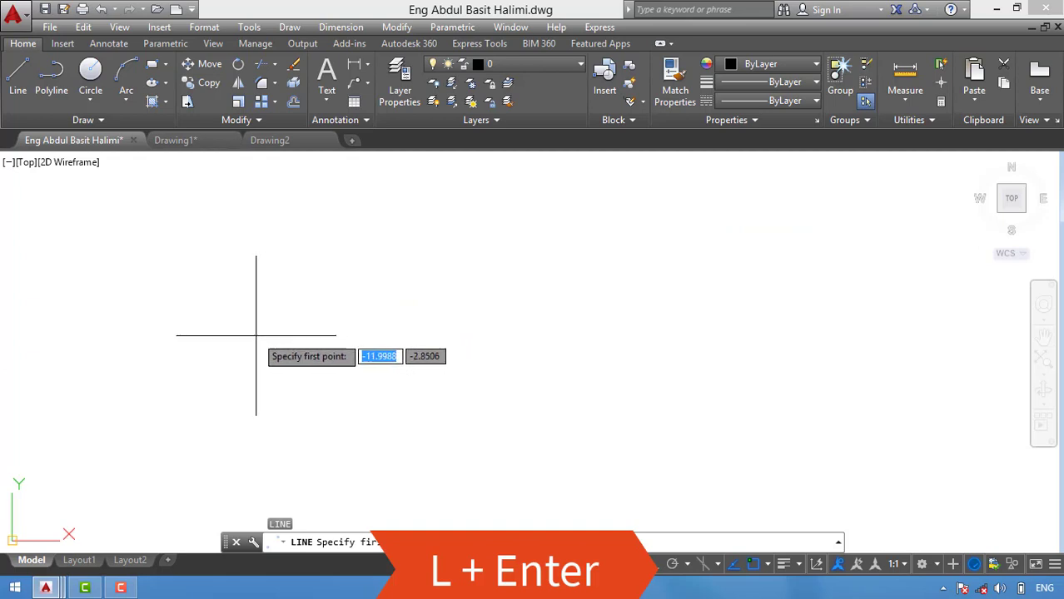
pyautogui.click(224, 367)
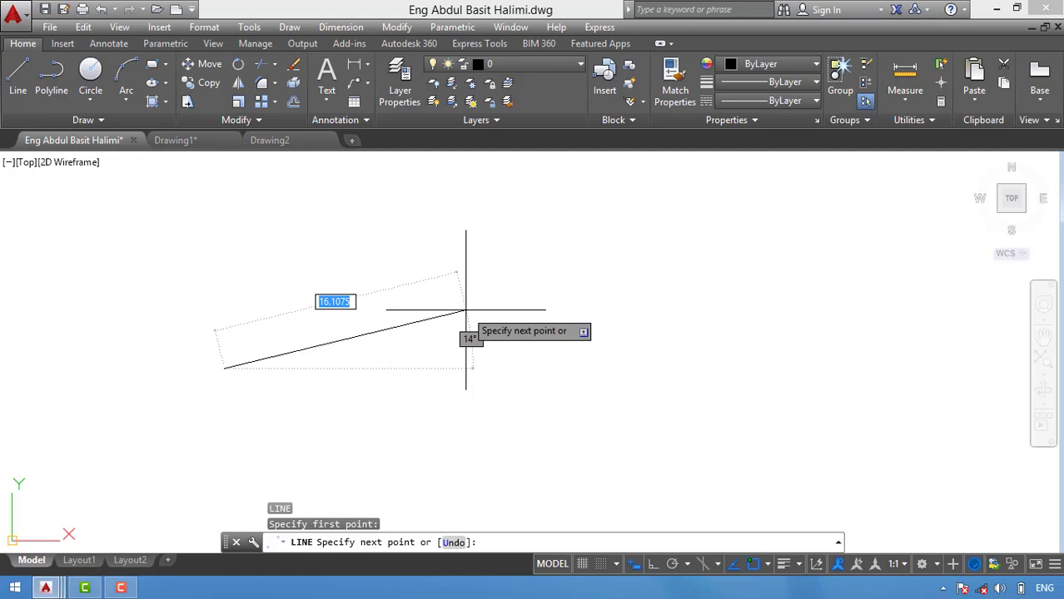
pyautogui.press('F8')
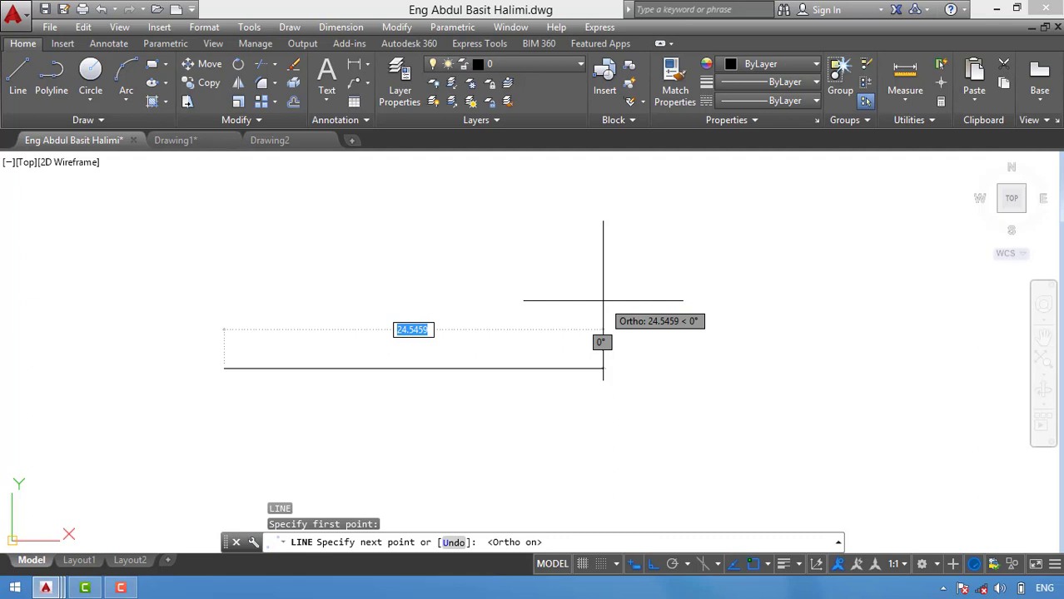
pyautogui.write('25')
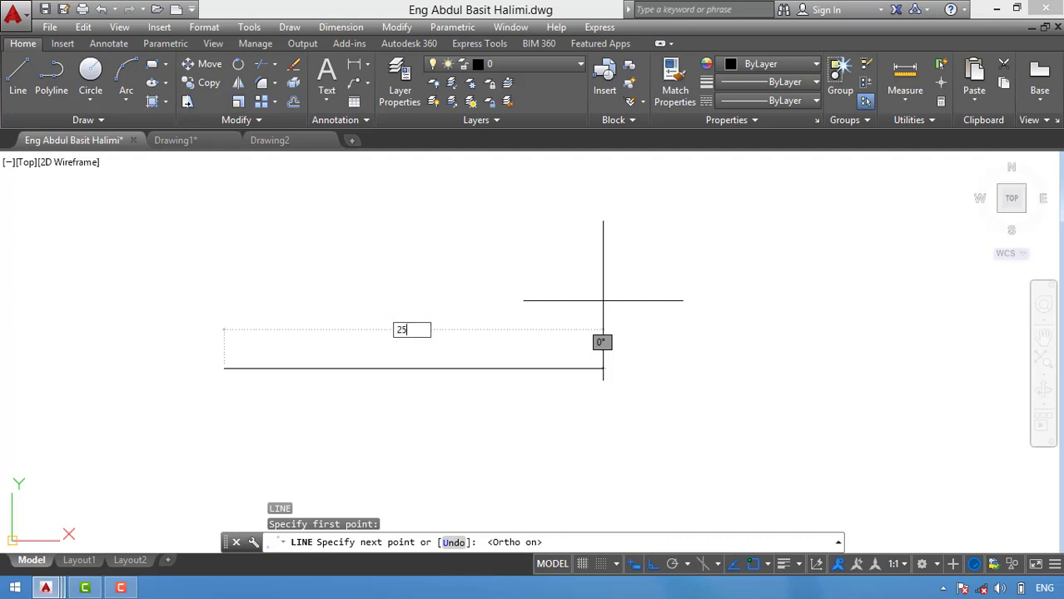
pyautogui.press('Return')
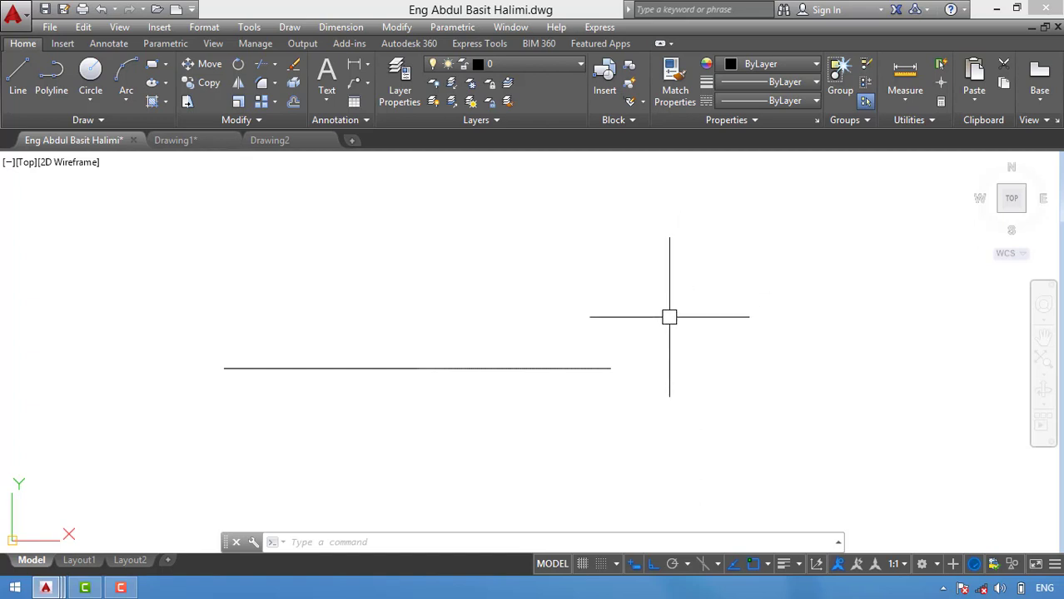
pyautogui.click(701, 259)
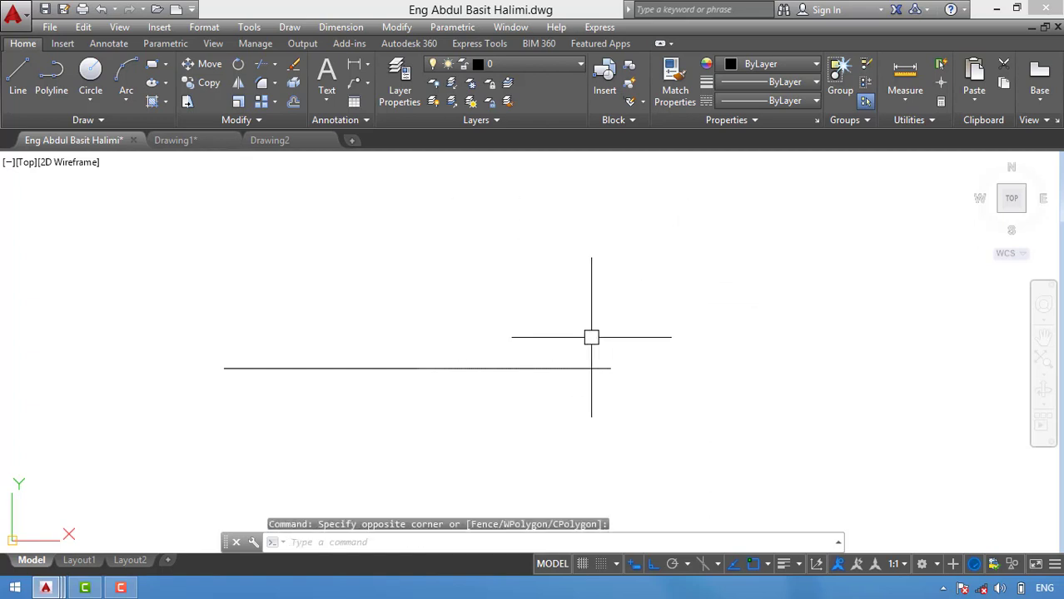
# From the right end of the horizontal line, draw a line 10 units long at 45° with Ortho mode off.
pyautogui.click(18, 77)
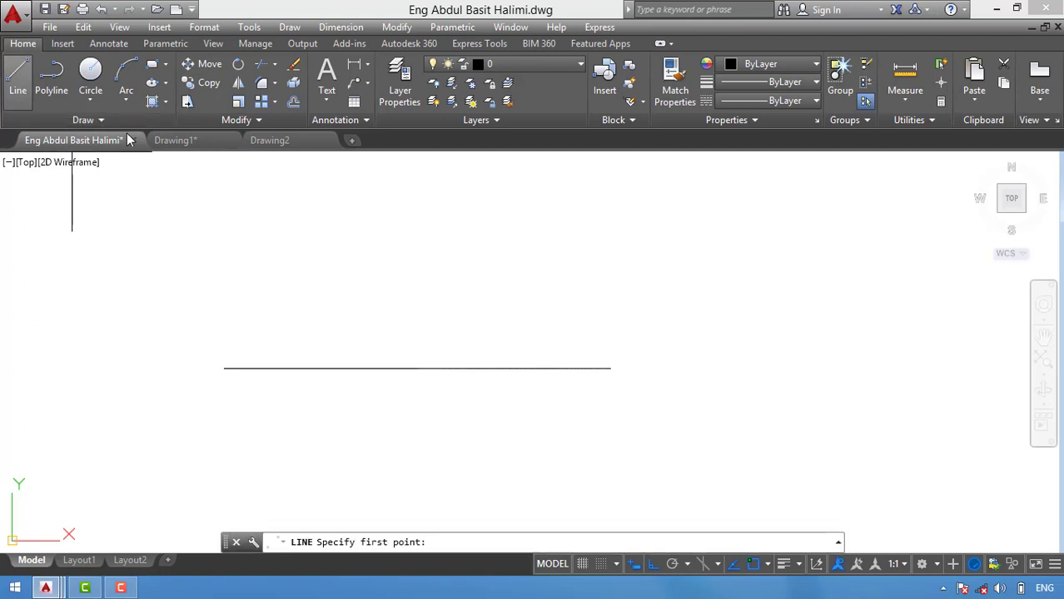
pyautogui.click(610, 368)
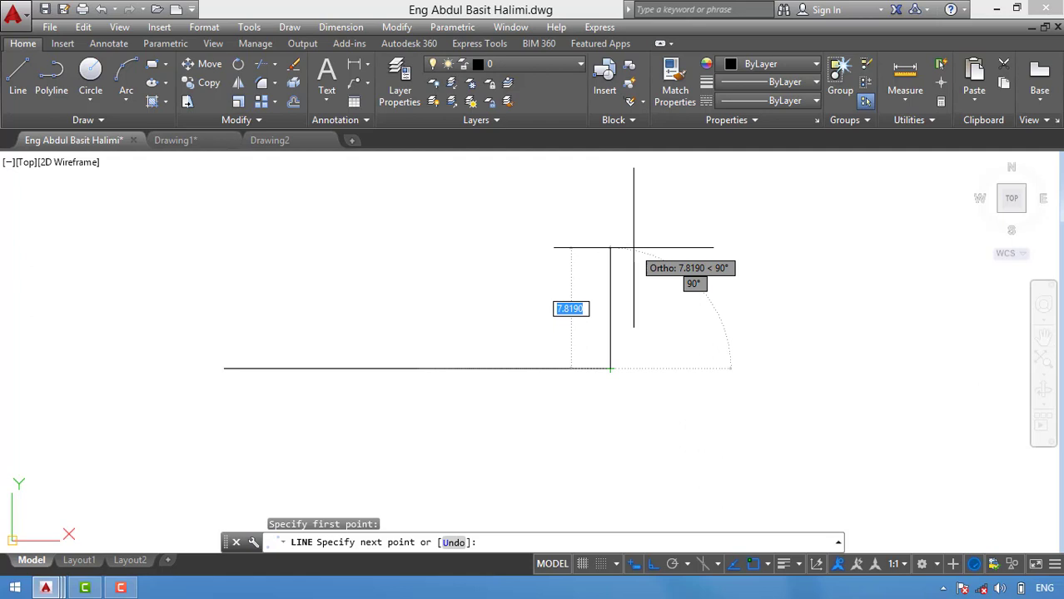
pyautogui.press('F8')
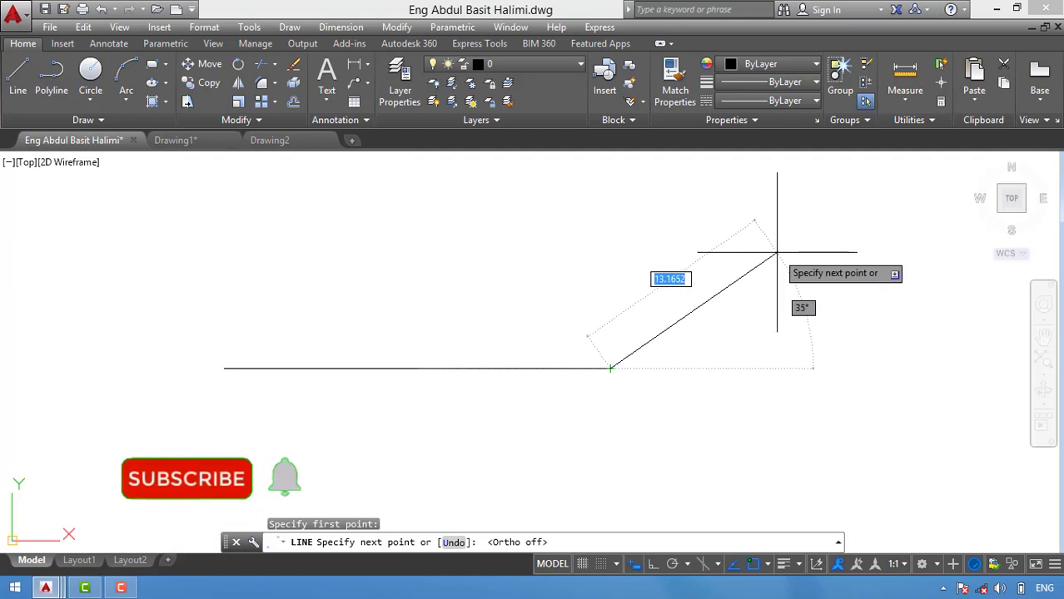
pyautogui.write('1')
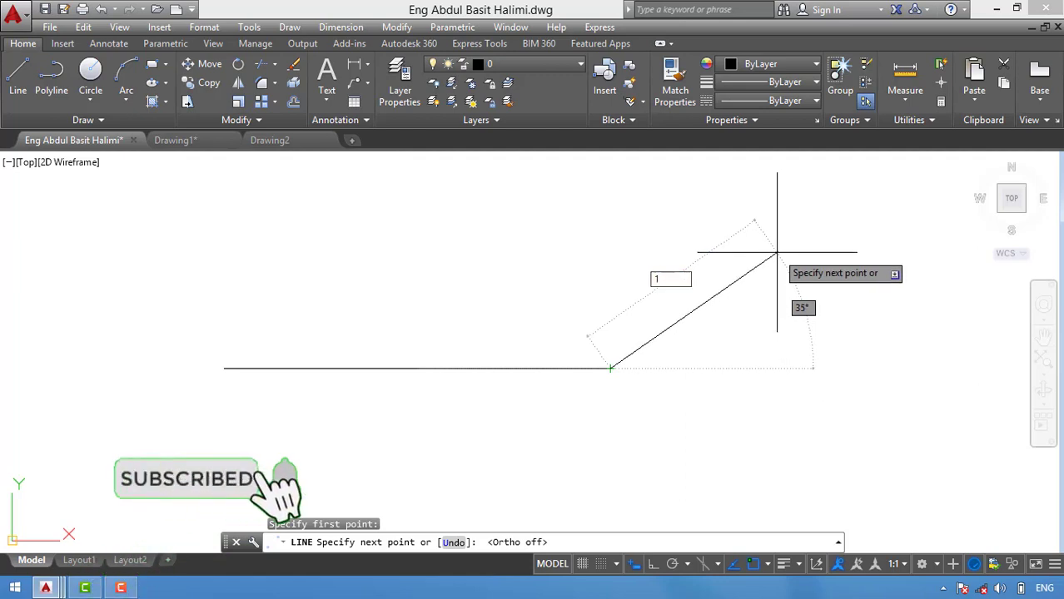
pyautogui.write('0')
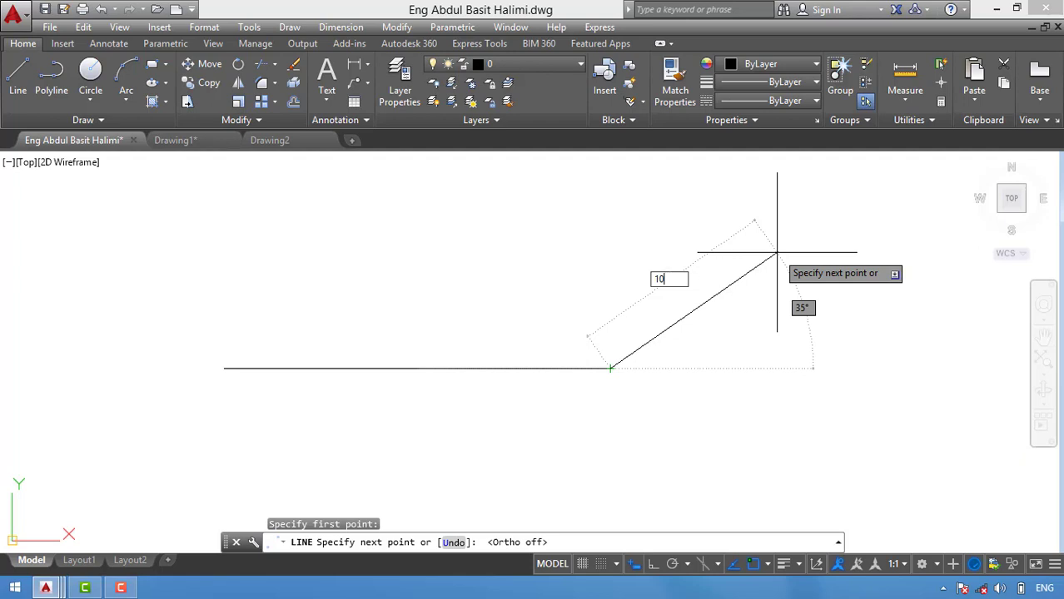
pyautogui.press('Tab')
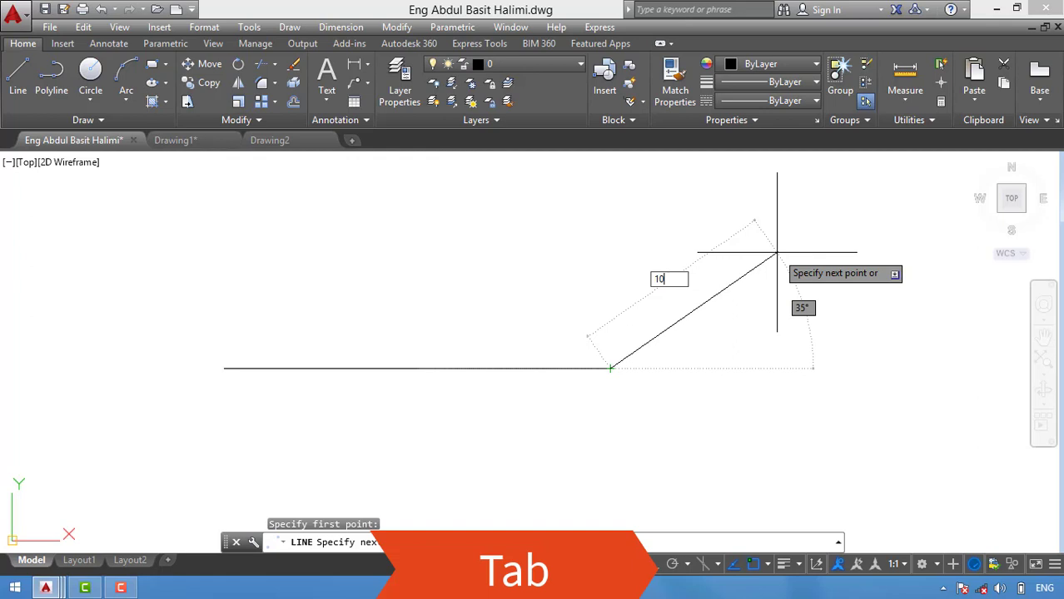
pyautogui.press('Tab')
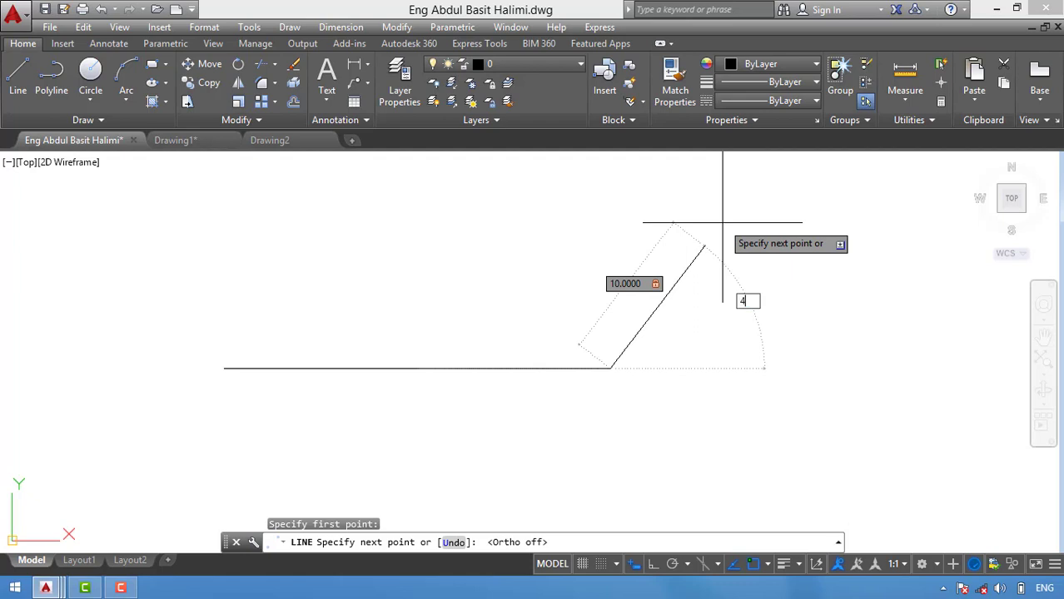
pyautogui.press('Return')
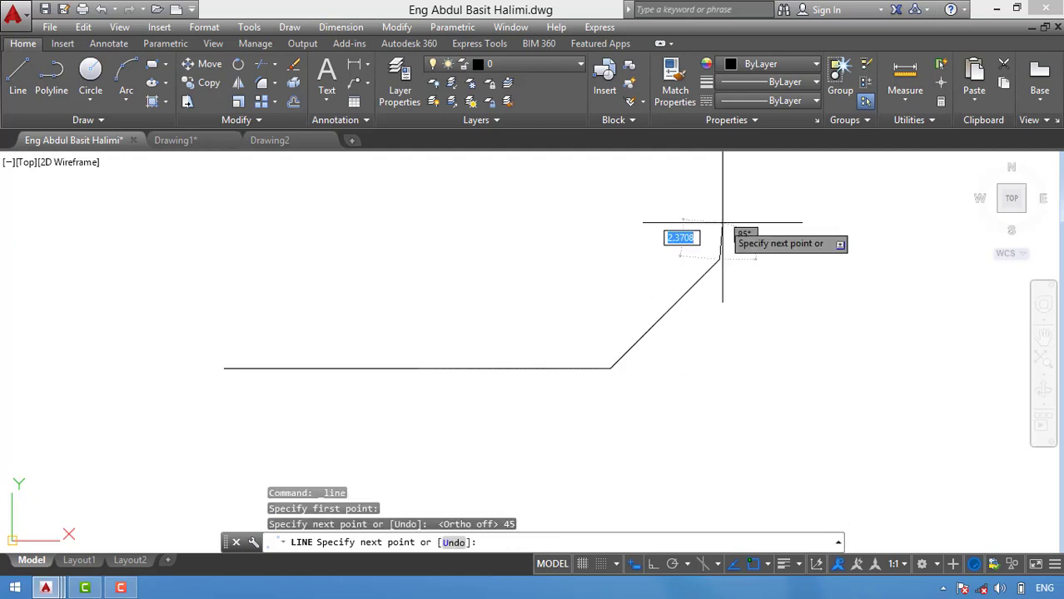
pyautogui.press('Return')
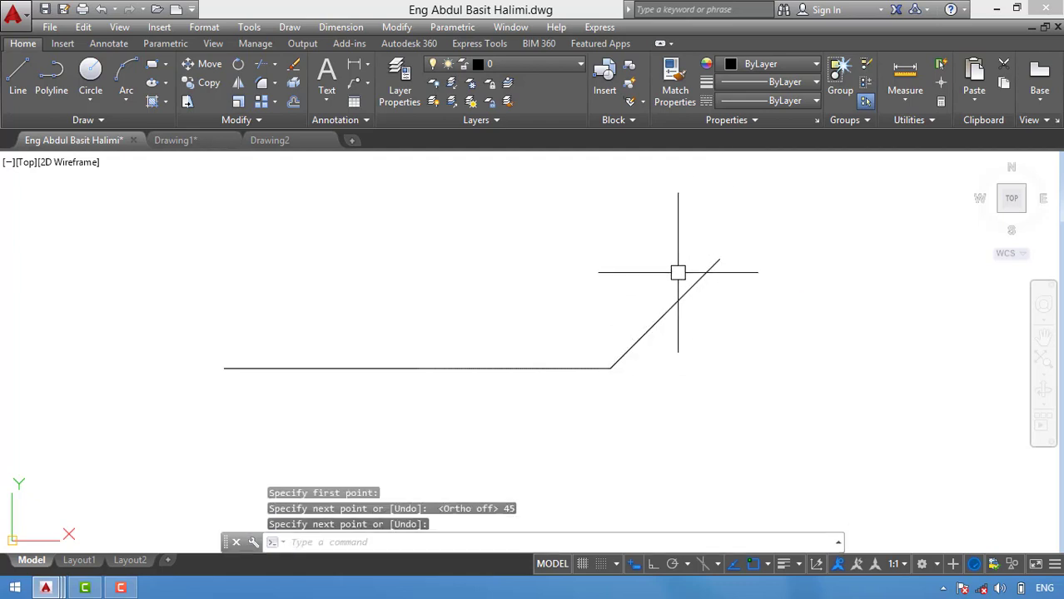
pyautogui.click(660, 309)
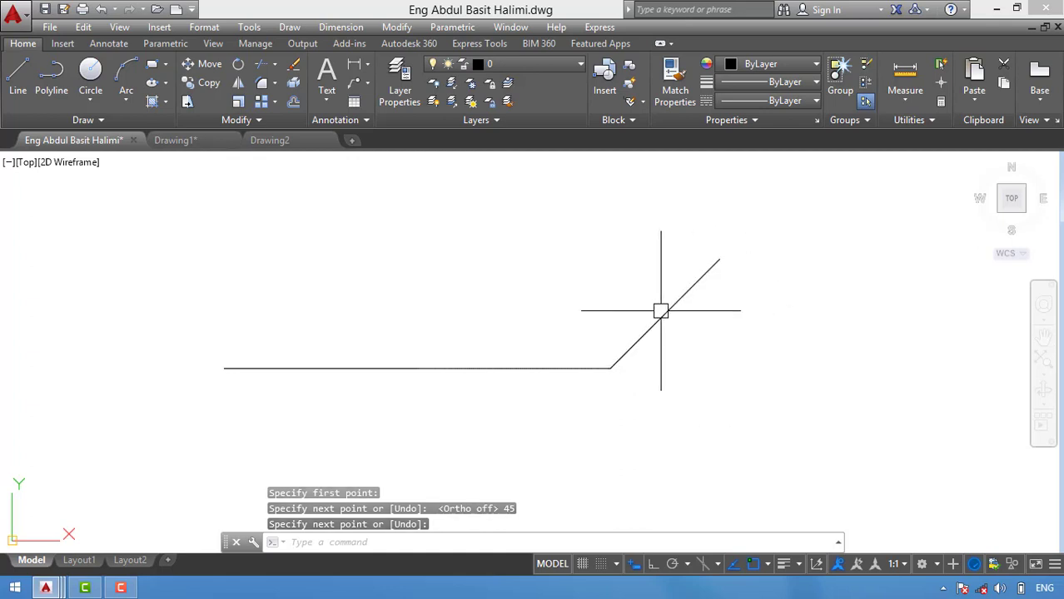
pyautogui.click(865, 278)
pyautogui.click(18, 75)
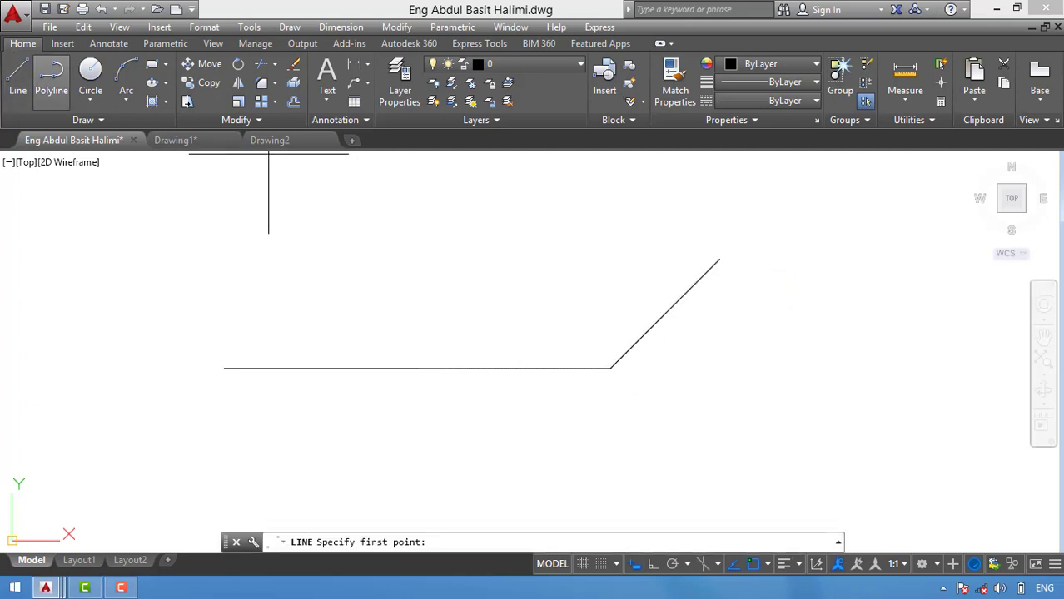
pyautogui.click(720, 260)
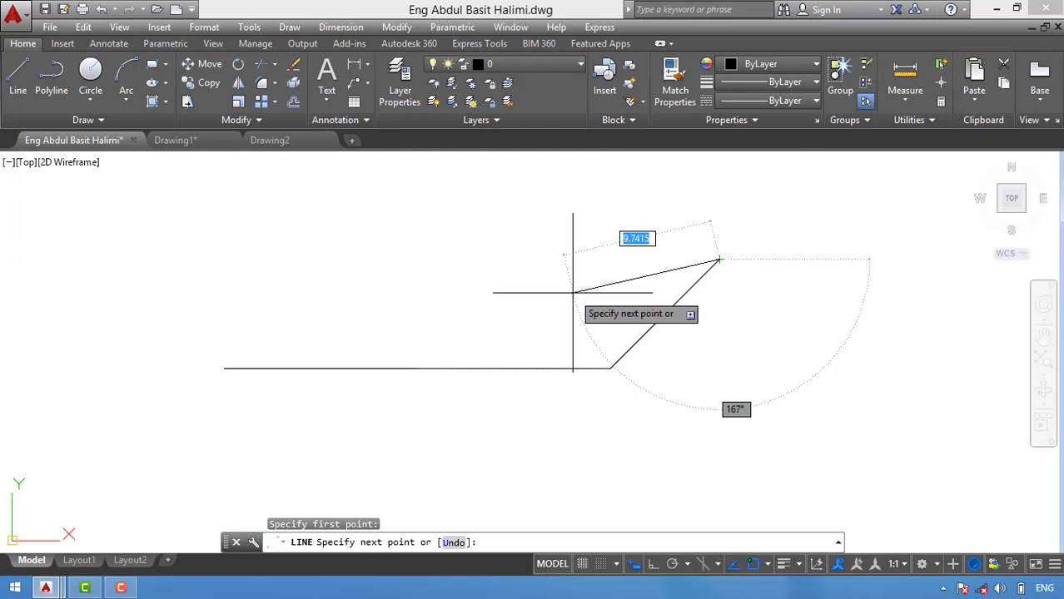
pyautogui.press('Escape')
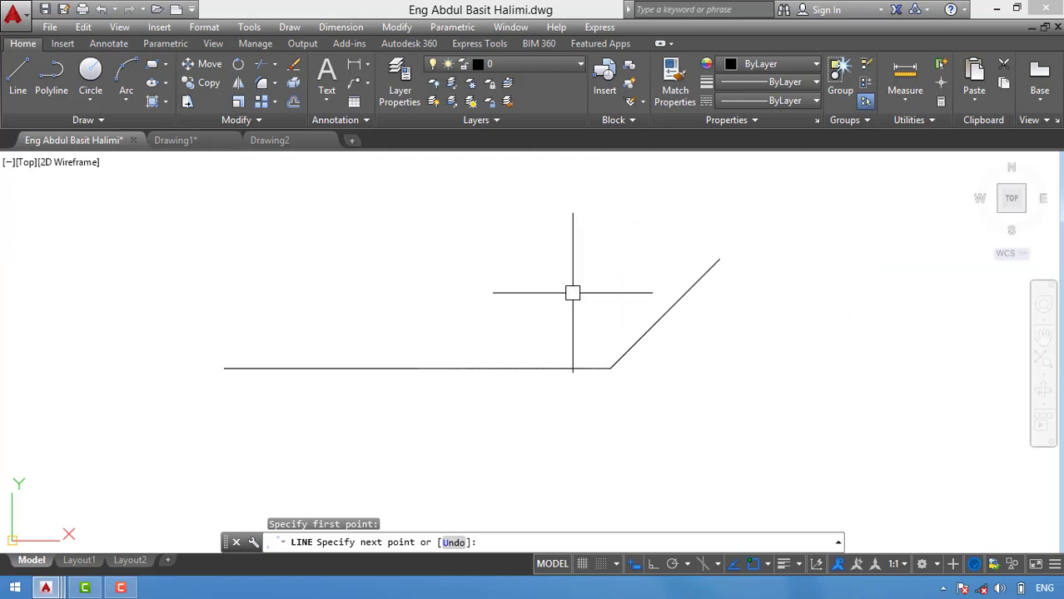
pyautogui.click(537, 287)
pyautogui.click(525, 285)
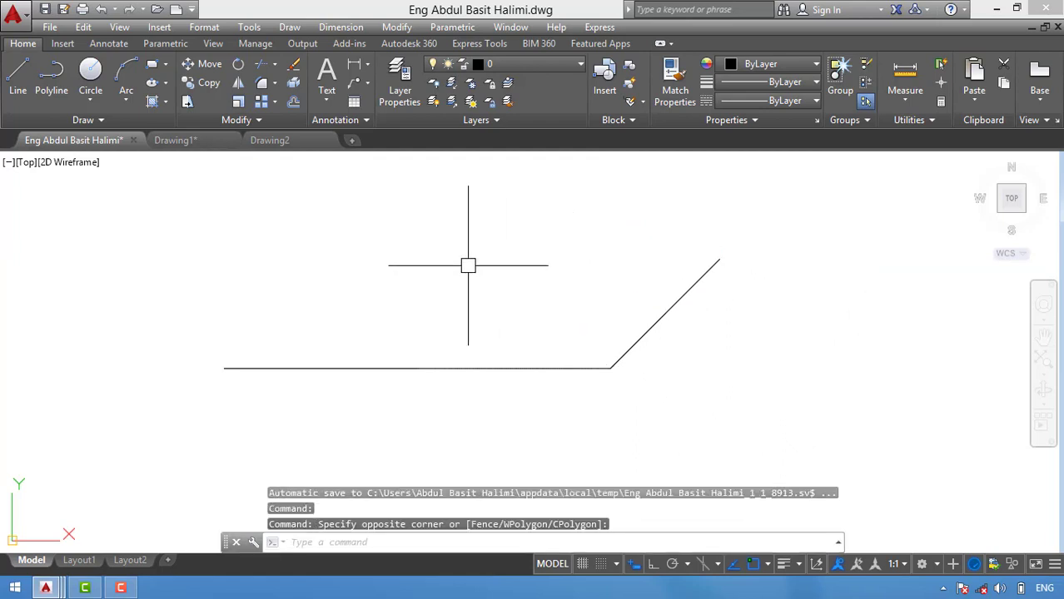
# In Drawing1, start a line from the crossing of the axes, compare its directions with Ortho on and off, and cancel it.
pyautogui.click(176, 141)
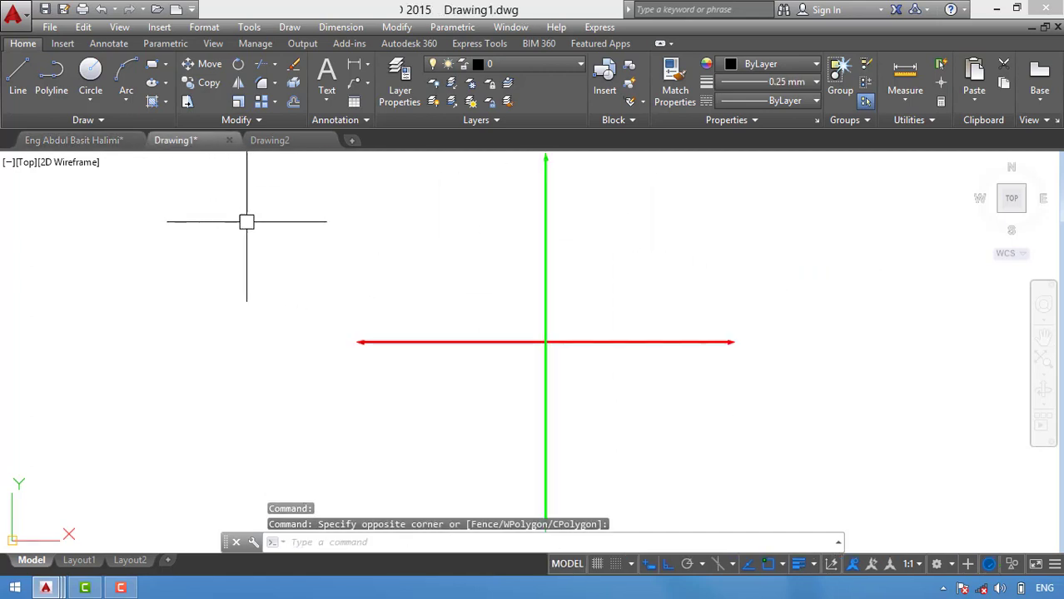
pyautogui.click(17, 92)
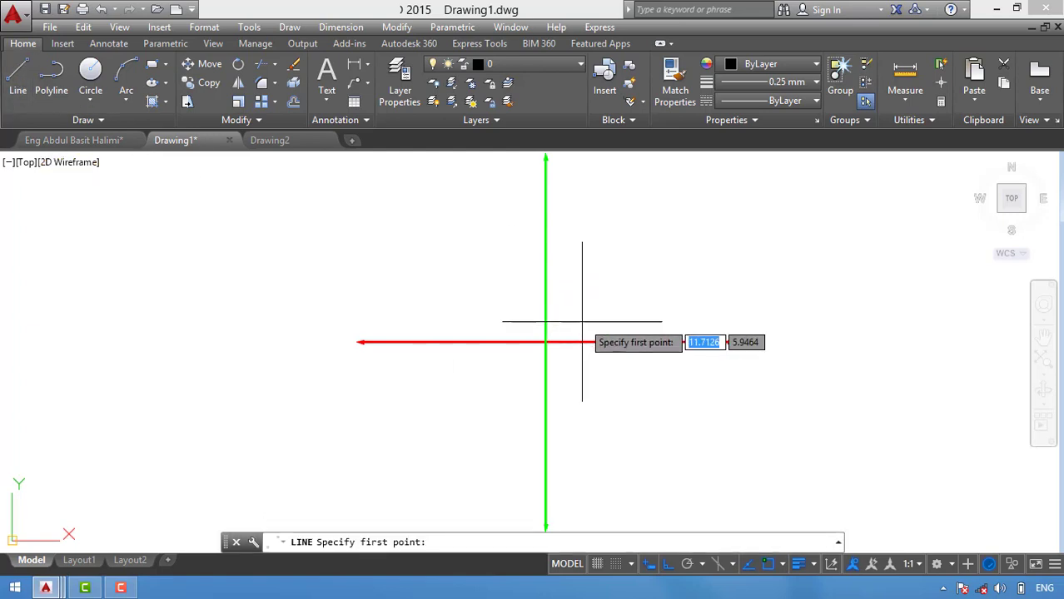
pyautogui.click(546, 342)
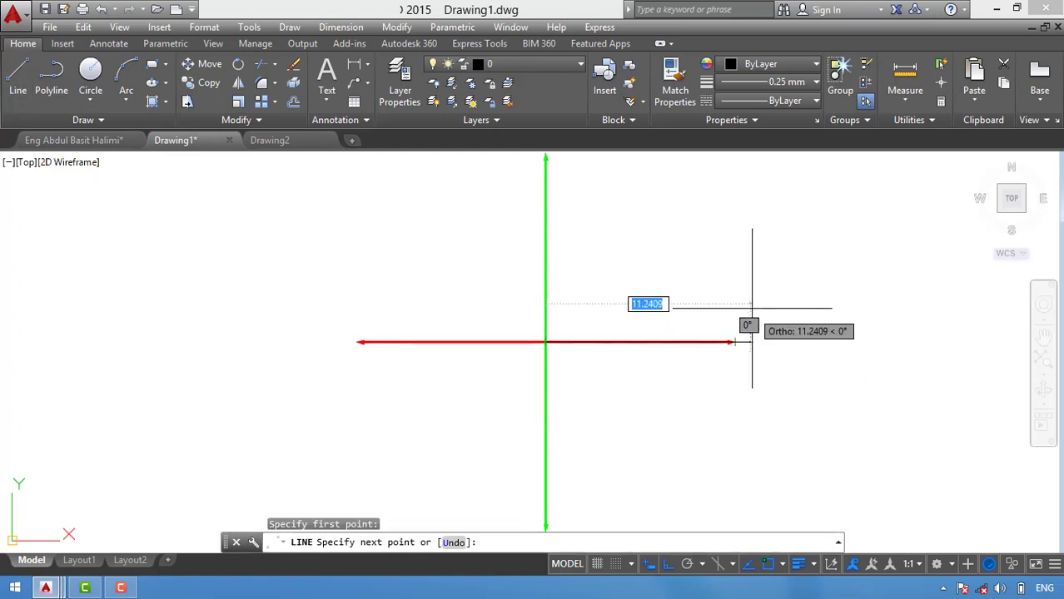
pyautogui.press('F8')
pyautogui.press('F8')
pyautogui.press('F8')
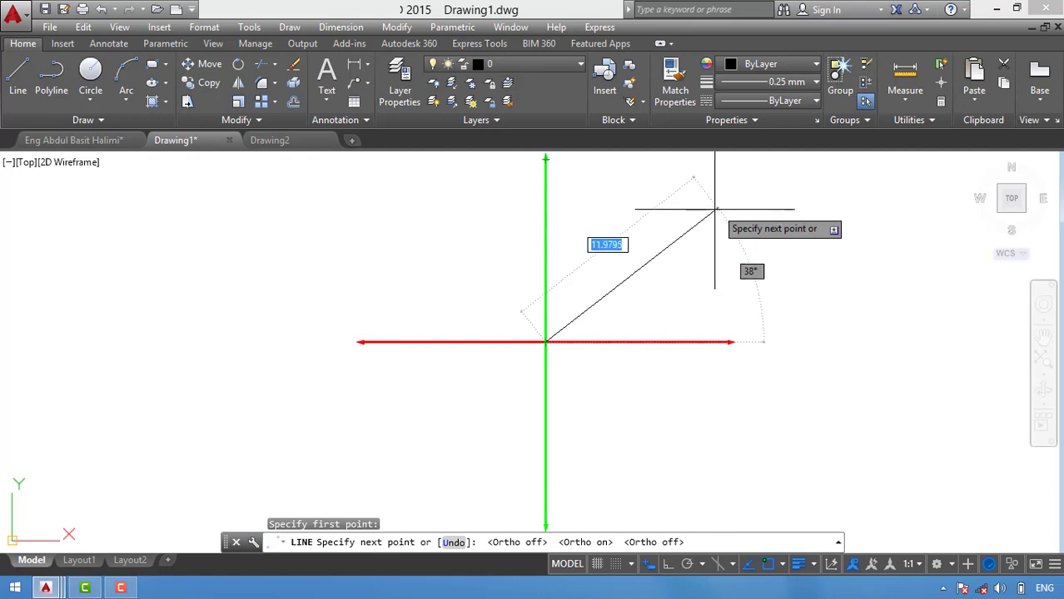
pyautogui.press('Escape')
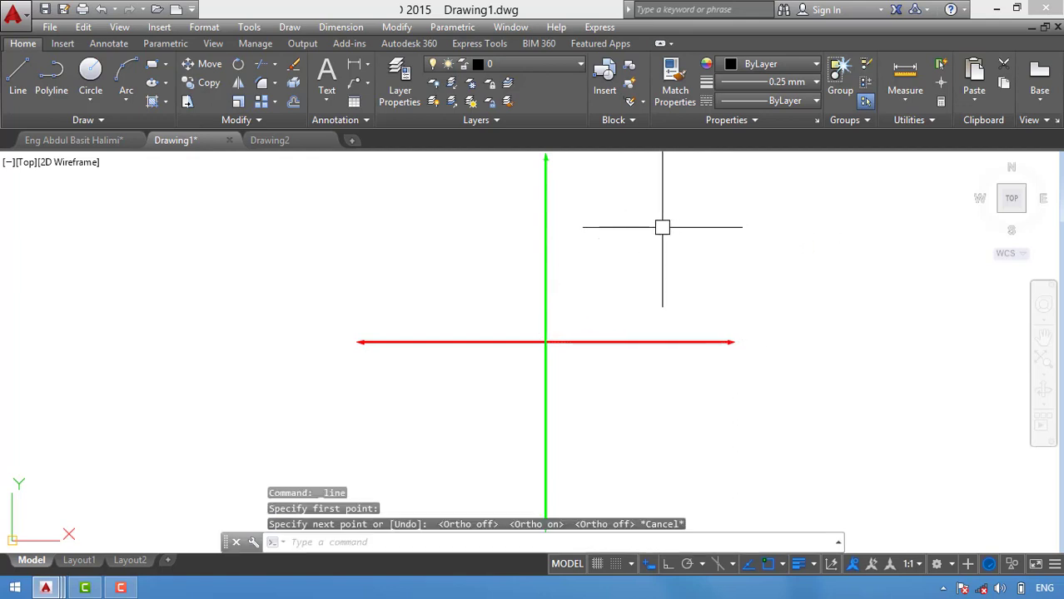
# Return to the first drawing and draw a single-segment, nearly horizontal polyline above the horizontal line.
pyautogui.click(48, 138)
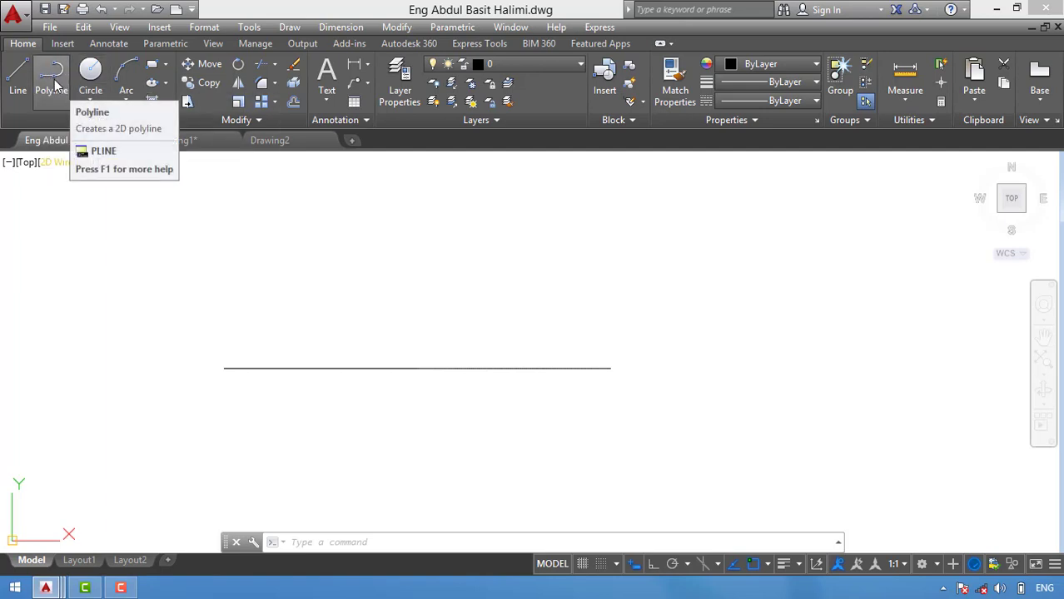
pyautogui.click(289, 28)
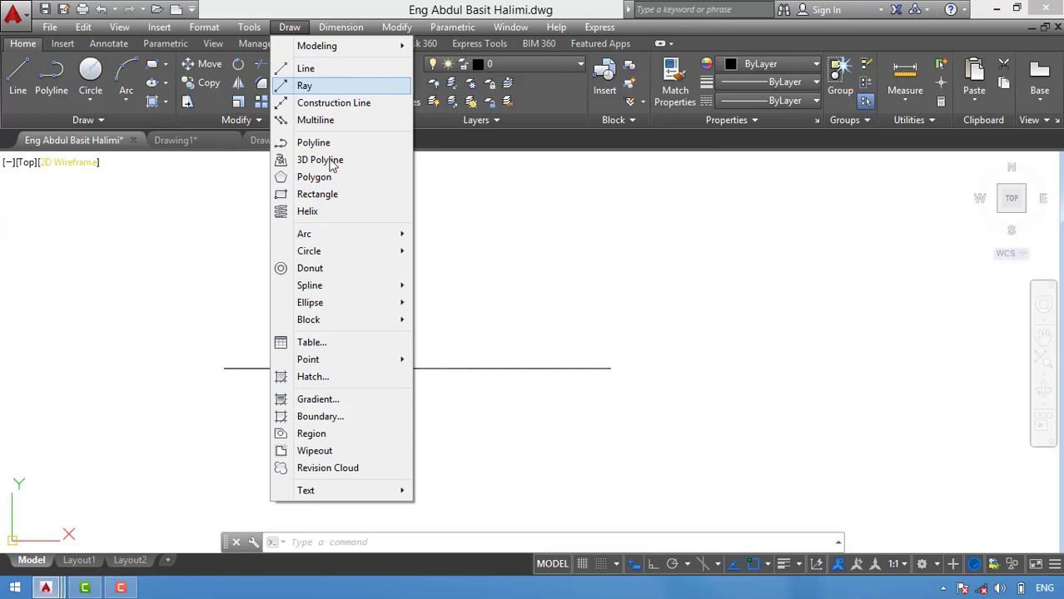
pyautogui.click(314, 143)
pyautogui.click(50, 88)
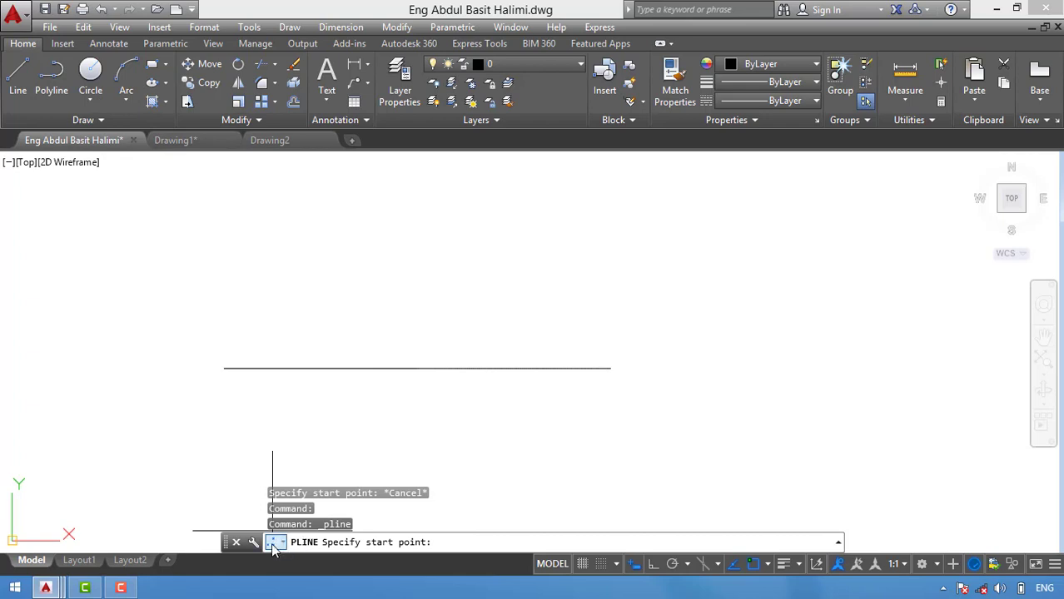
pyautogui.click(348, 306)
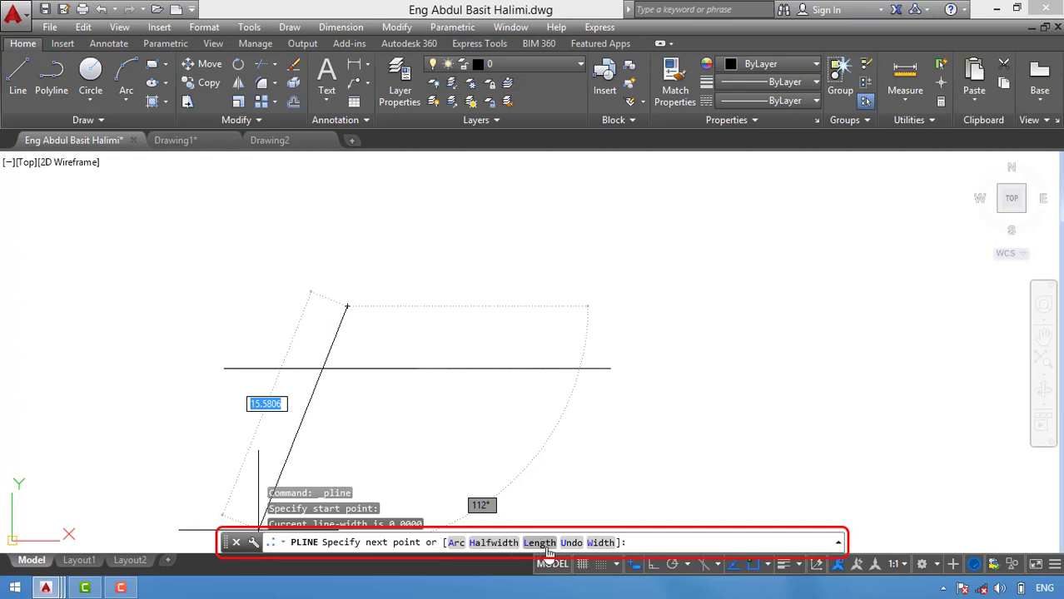
pyautogui.click(610, 294)
pyautogui.press('Return')
# Select the polyline and the horizontal line with a crossing window and erase both.
pyautogui.moveTo(594, 295); pyautogui.dragTo(556, 312)
pyautogui.click(571, 261)
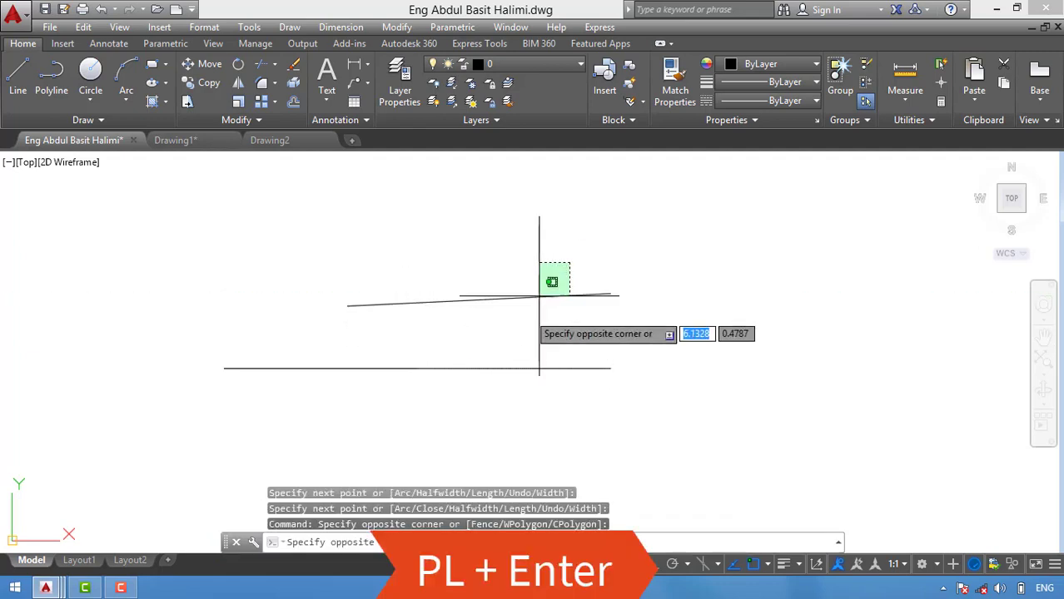
pyautogui.click(445, 388)
pyautogui.press('Delete')
# Start a polyline with the PL alias and draw its first segment 15 units long, sloping up to the right at about 24°.
pyautogui.write('p')
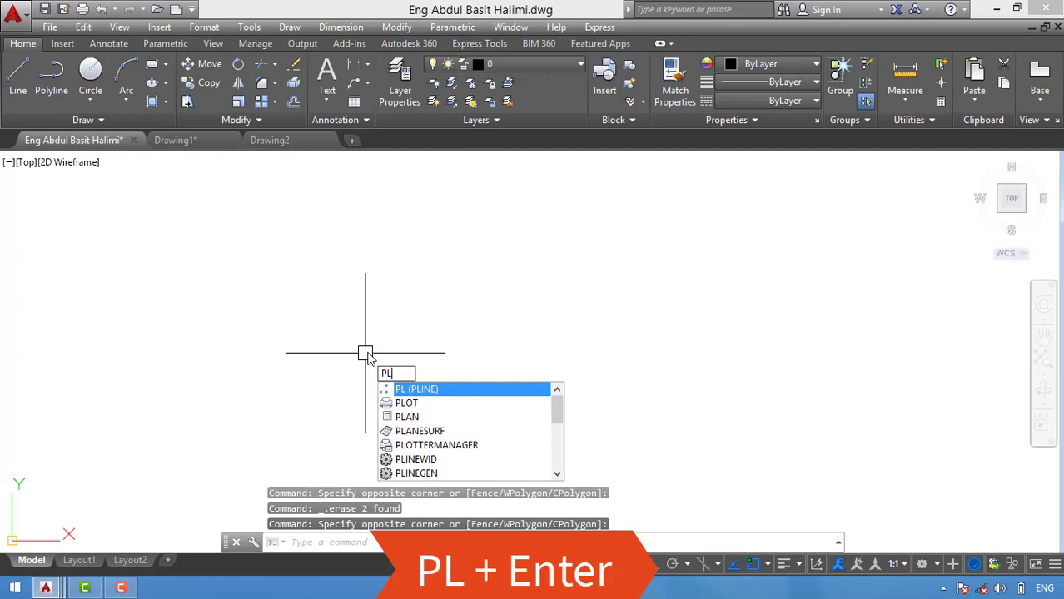
pyautogui.press('Return')
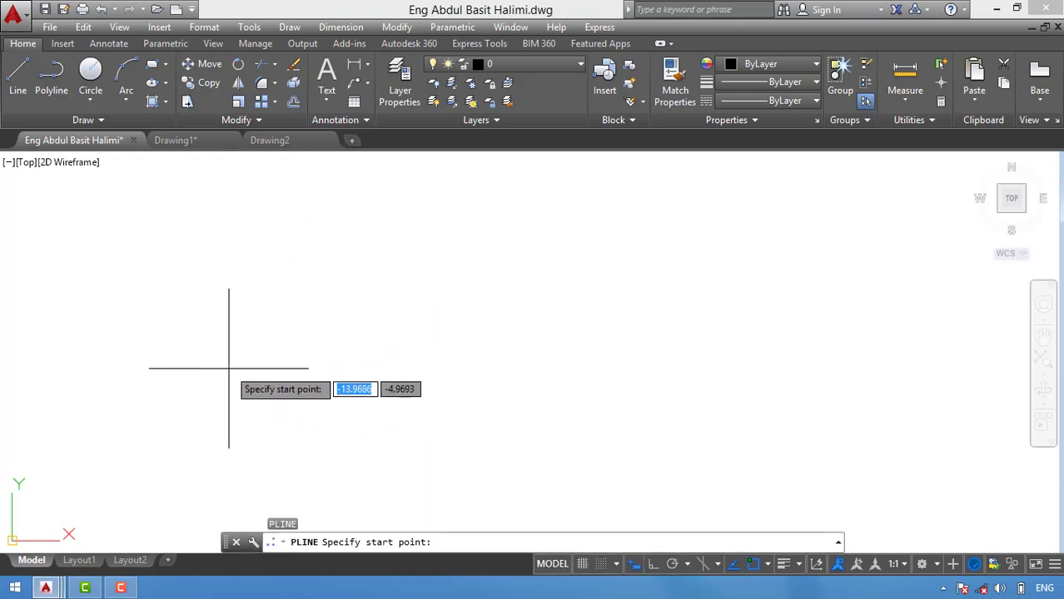
pyautogui.click(229, 394)
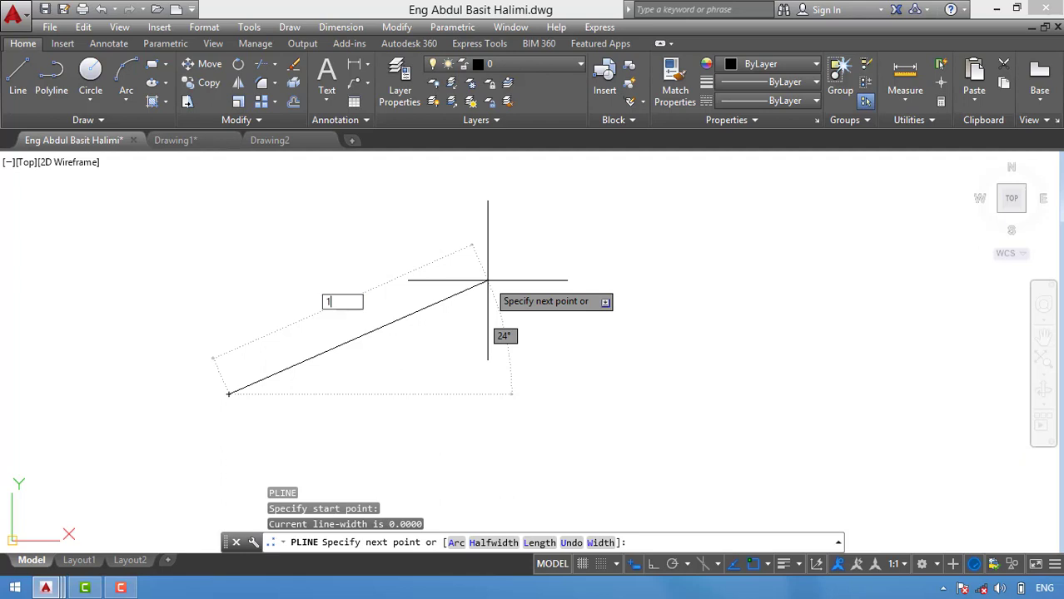
pyautogui.press('Return')
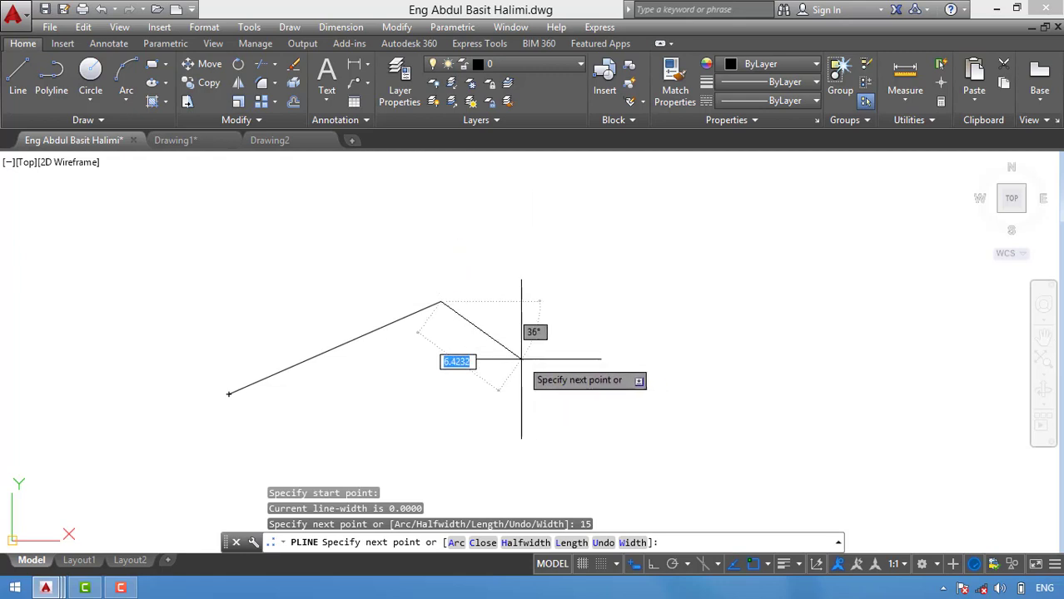
# Continue the polyline with the Arc option, adding an arc segment that curves down to the right.
pyautogui.press('Return')
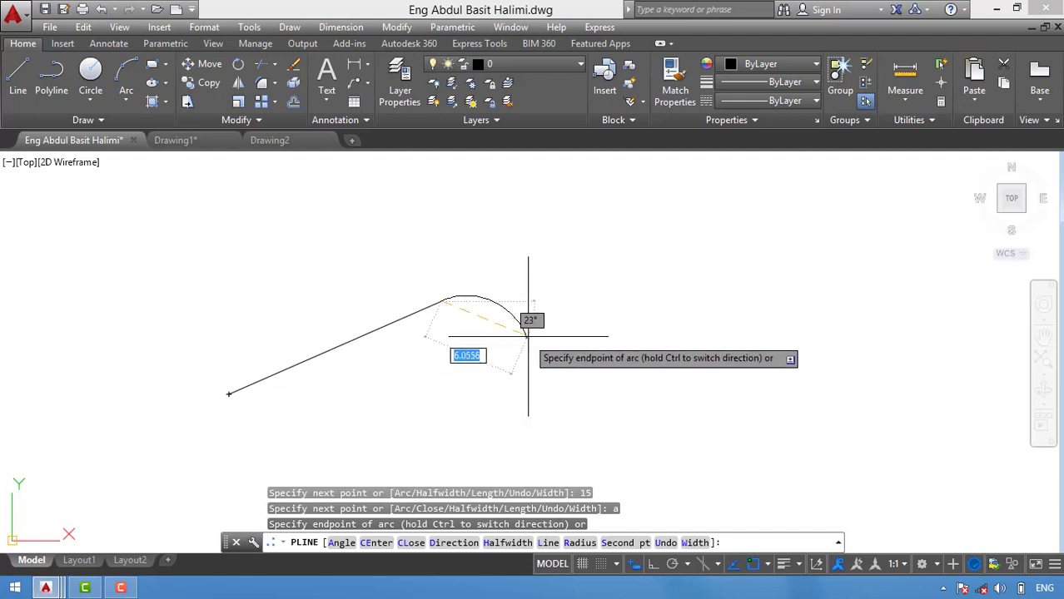
pyautogui.click(594, 388)
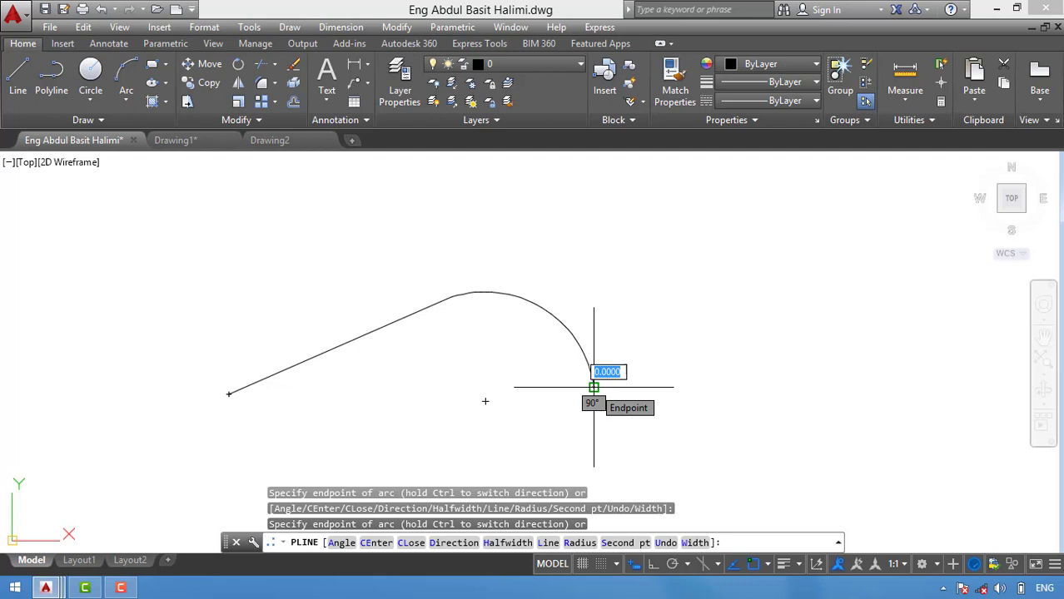
pyautogui.scroll(-2, 594, 388)
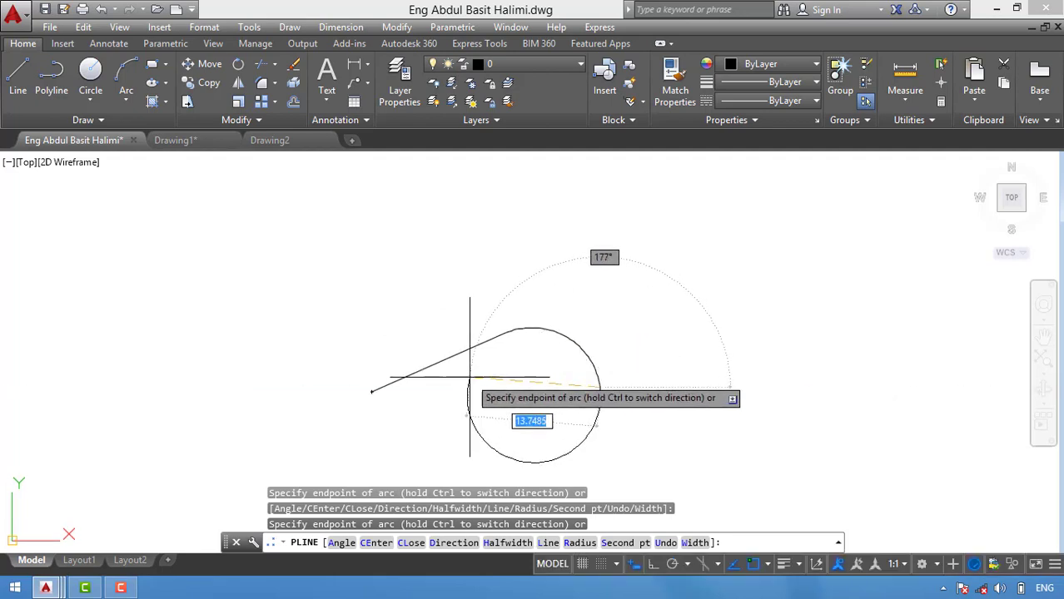
pyautogui.scroll(2, 469, 377)
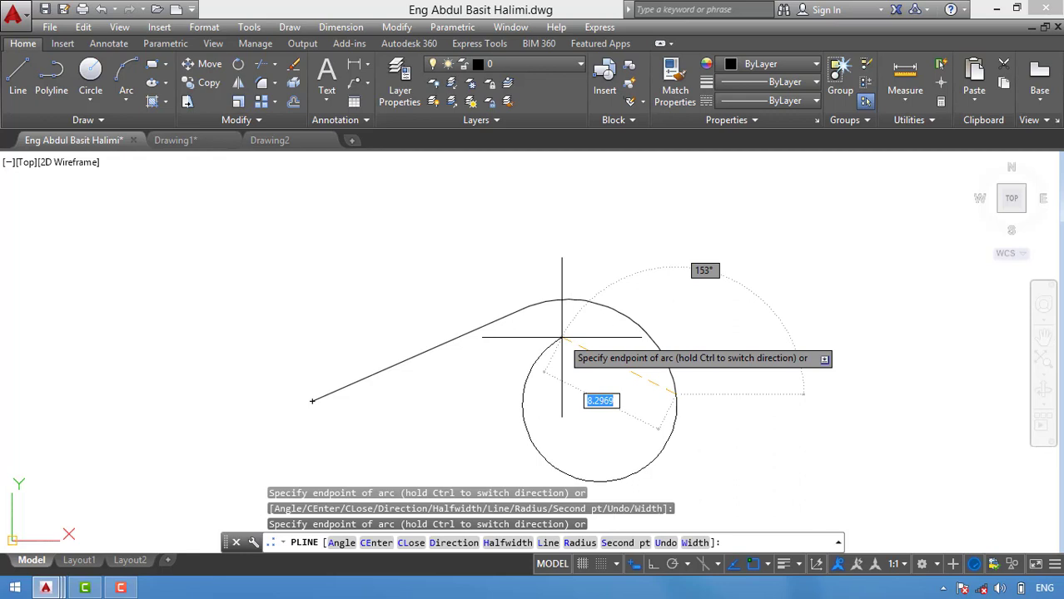
# Return the polyline to the Line option, add a straight segment up to the right, and close it to its start point.
pyautogui.press('Return')
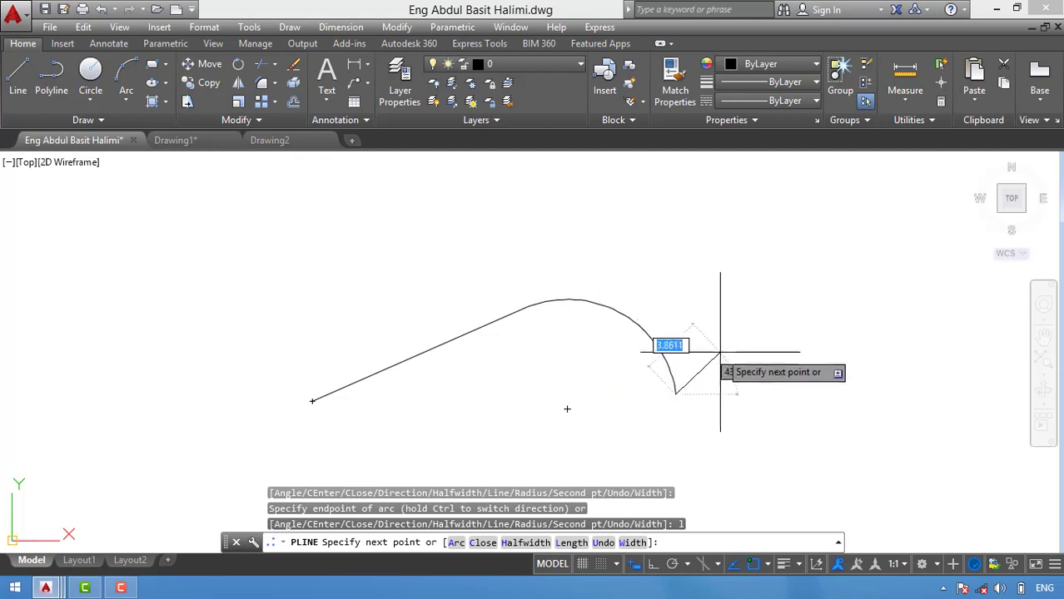
pyautogui.click(772, 312)
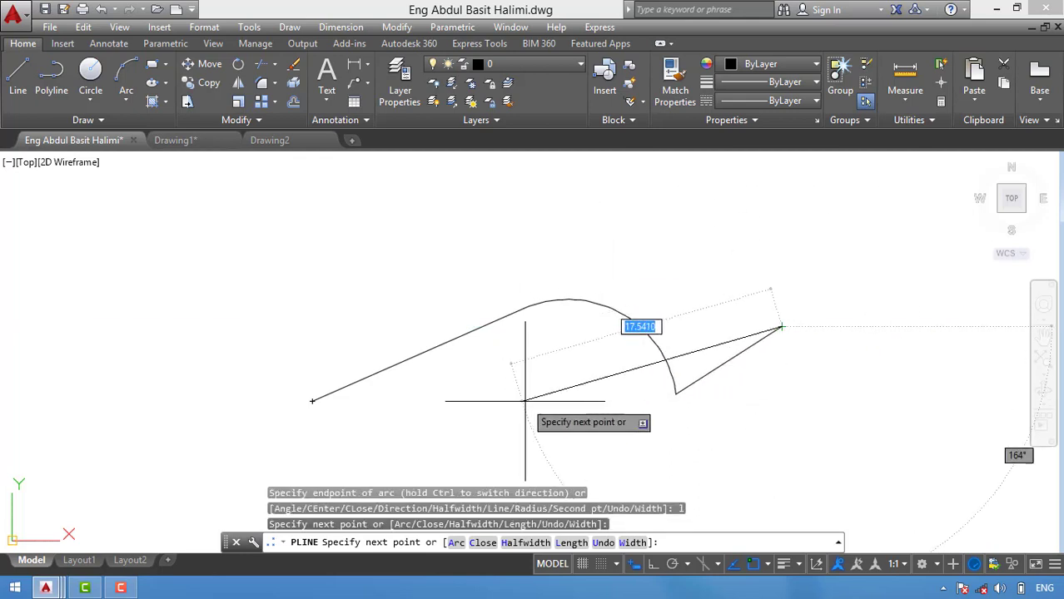
pyautogui.write('c')
pyautogui.press('Return')
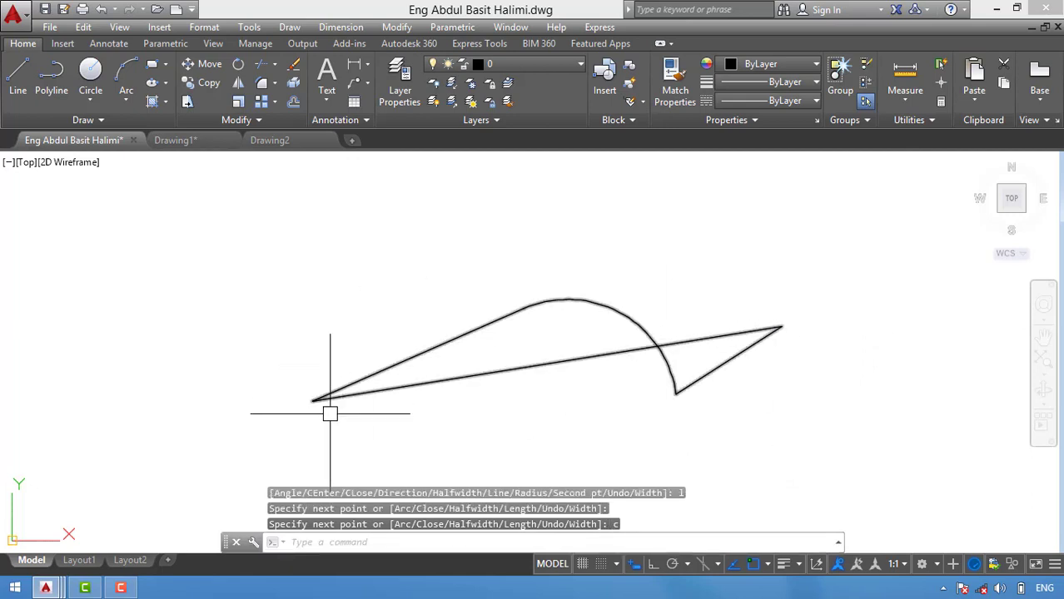
# Select the closed polyline with a crossing window and erase it.
pyautogui.click(525, 283)
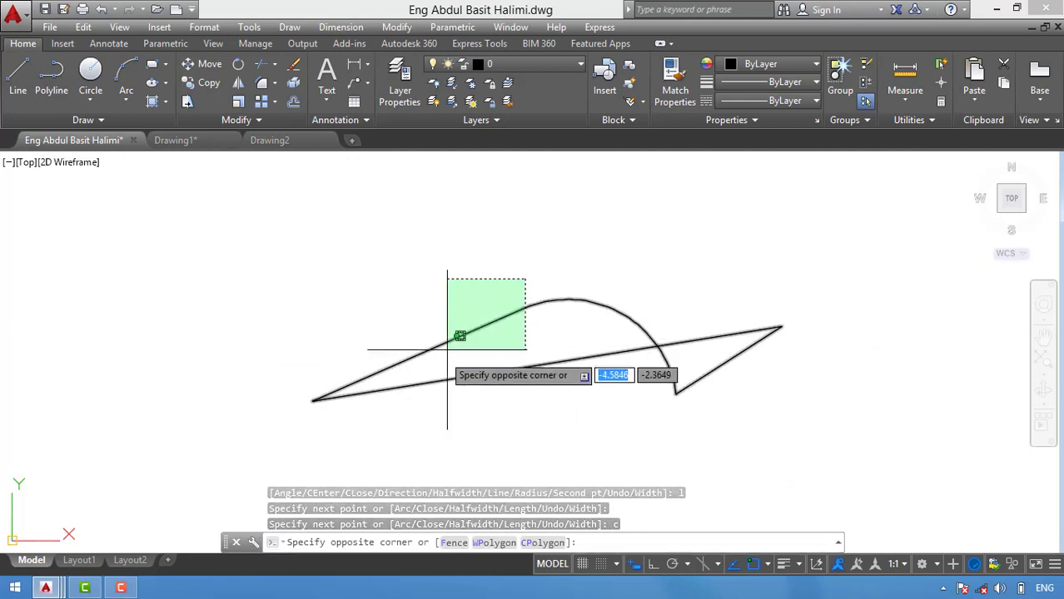
pyautogui.click(429, 367)
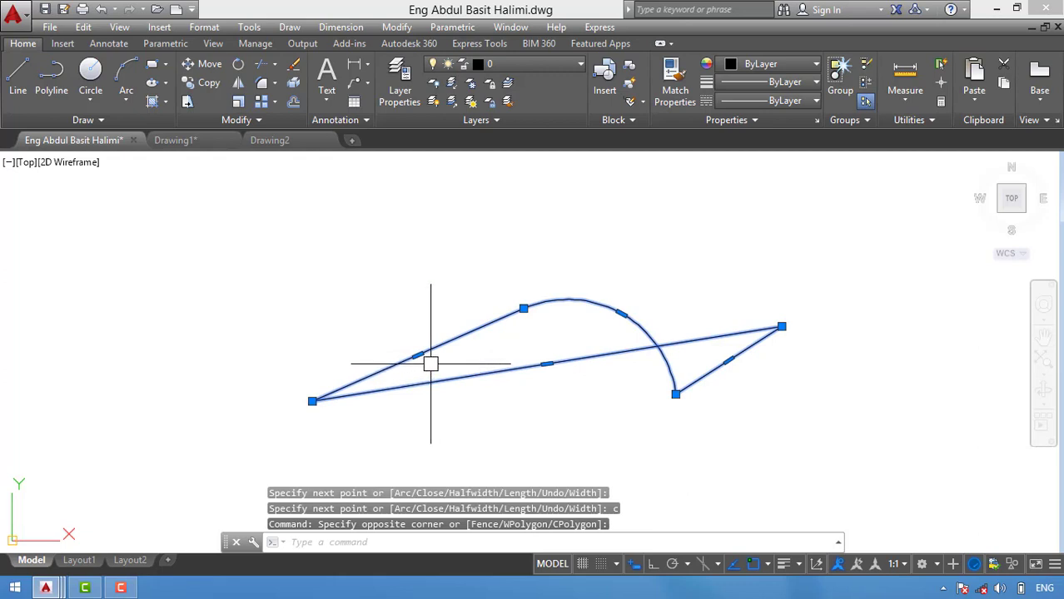
pyautogui.press('Delete')
pyautogui.click(566, 246)
pyautogui.click(533, 254)
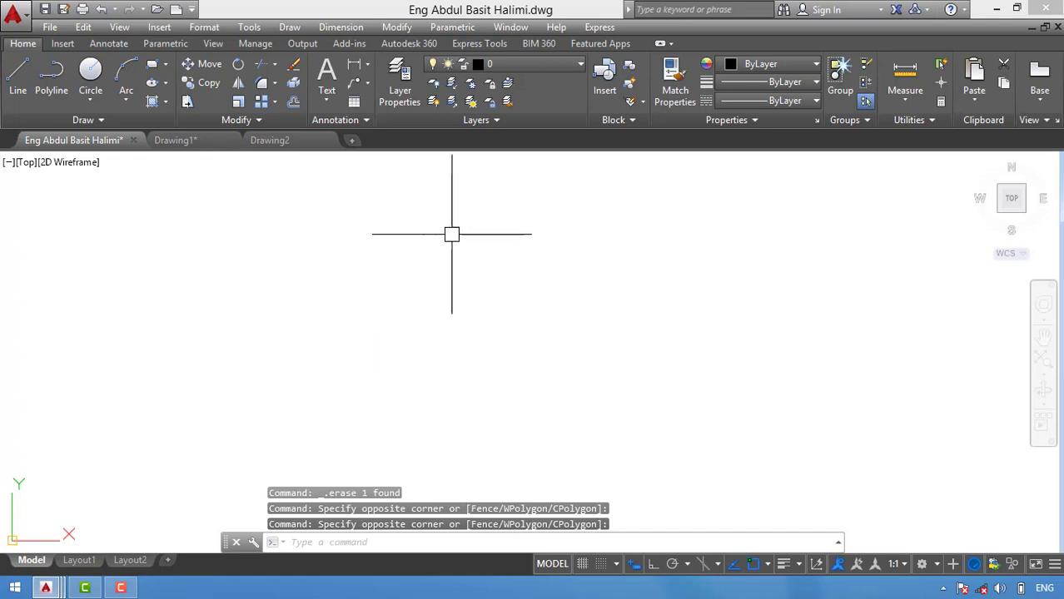
pyautogui.click(493, 233)
pyautogui.click(463, 266)
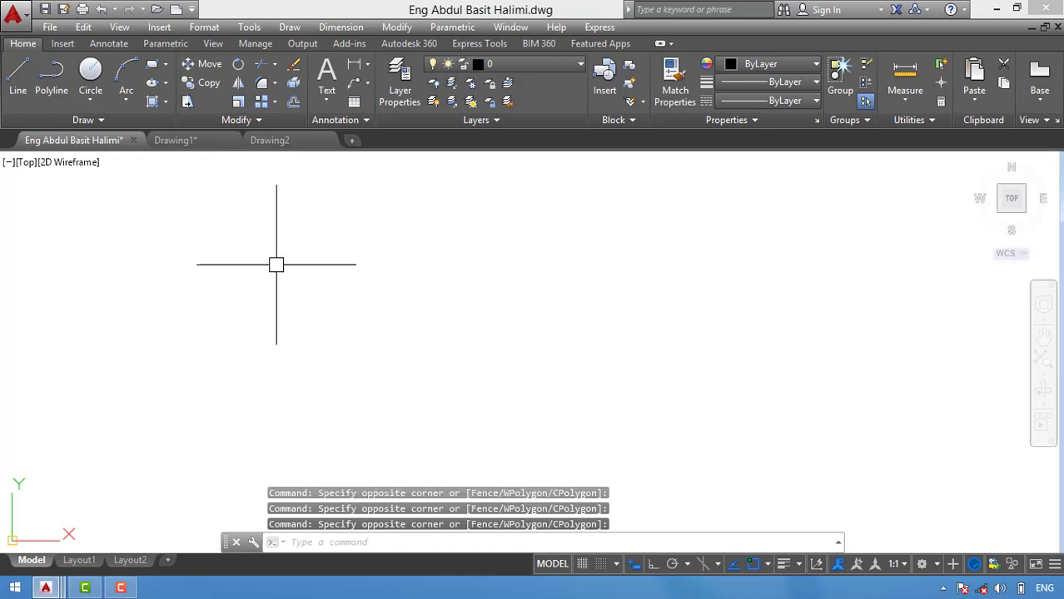
# Draw a nearly horizontal line in the upper middle of the empty drawing with the Line command.
pyautogui.click(15, 77)
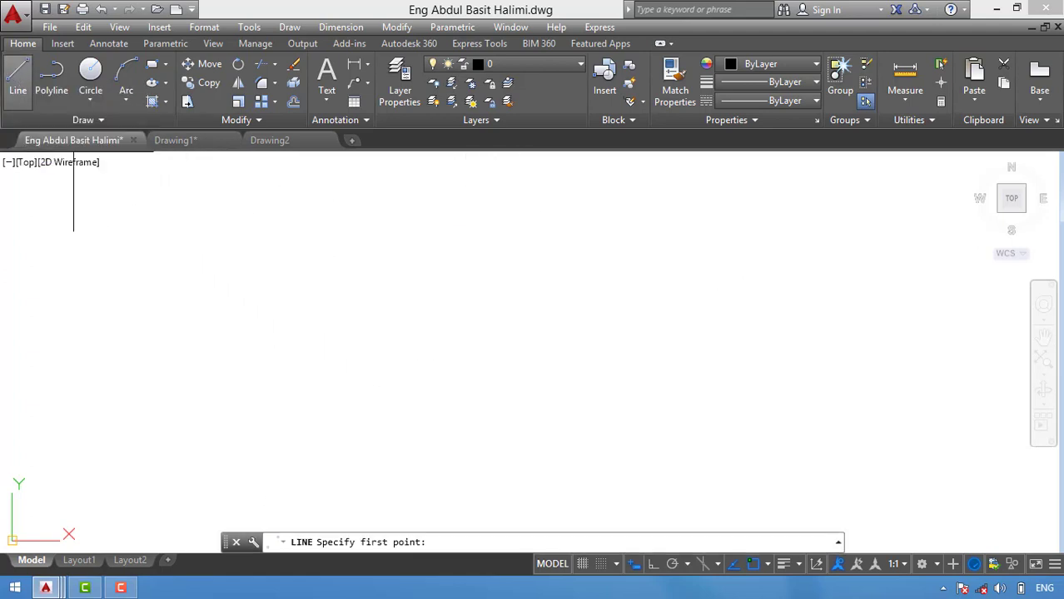
pyautogui.click(435, 268)
pyautogui.click(689, 268)
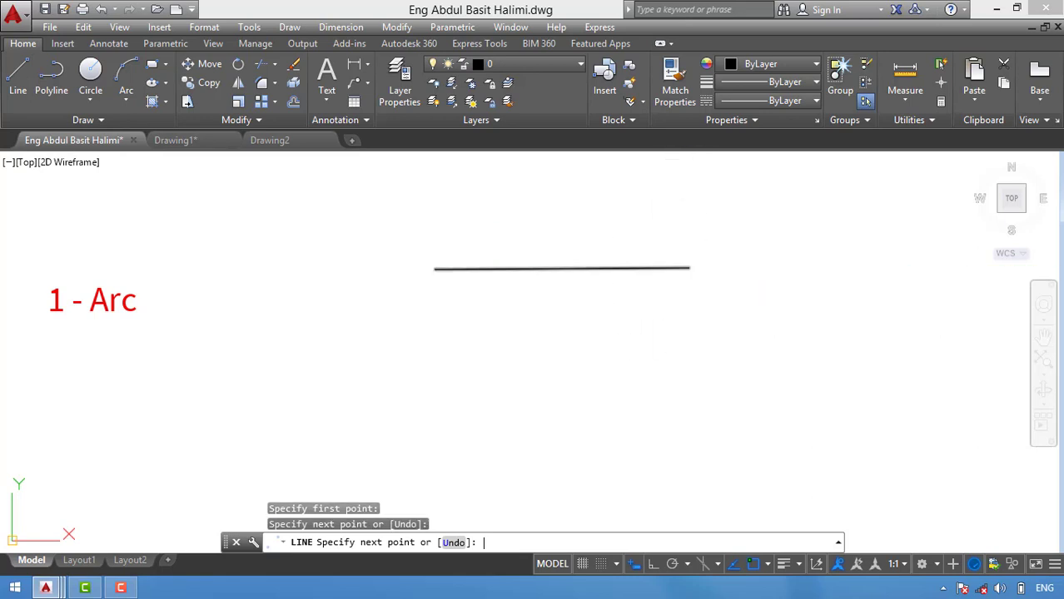
pyautogui.press('Return')
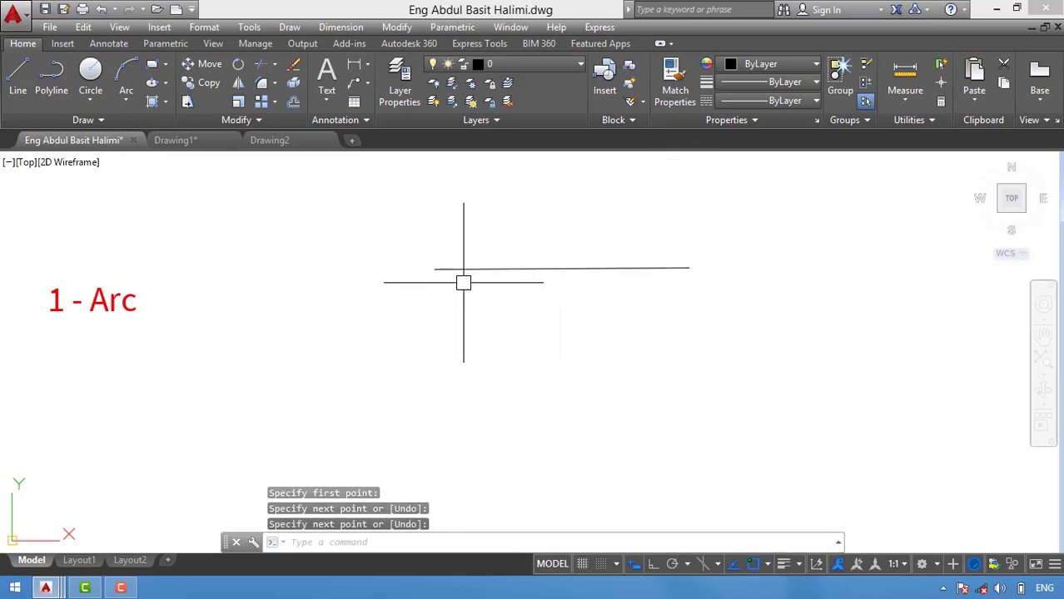
# Select the nearly horizontal line with a crossing window and erase it.
pyautogui.click(677, 240)
pyautogui.click(364, 345)
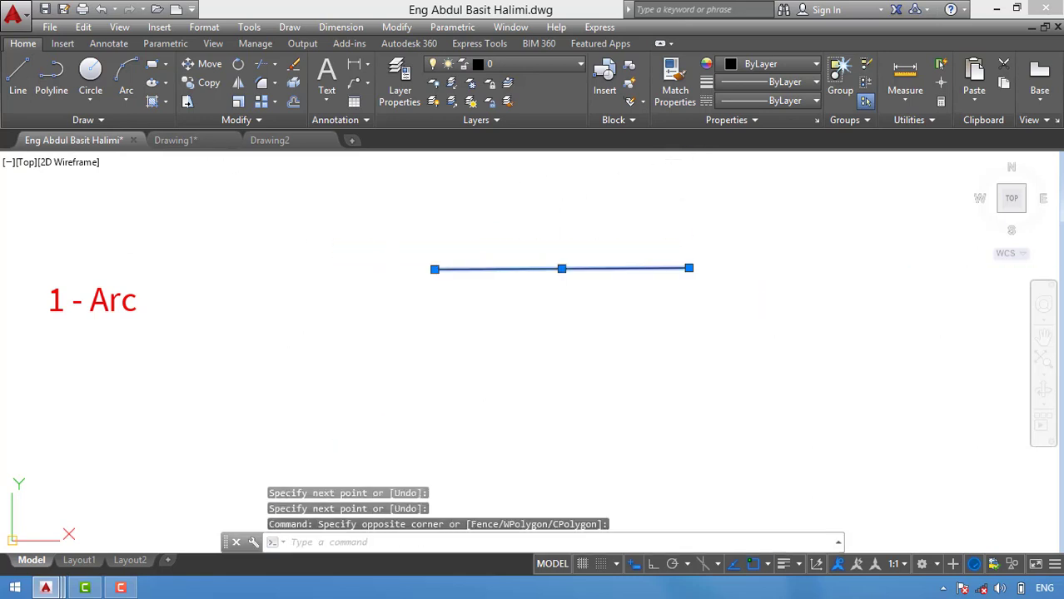
pyautogui.press('Delete')
pyautogui.doubleClick(327, 285)
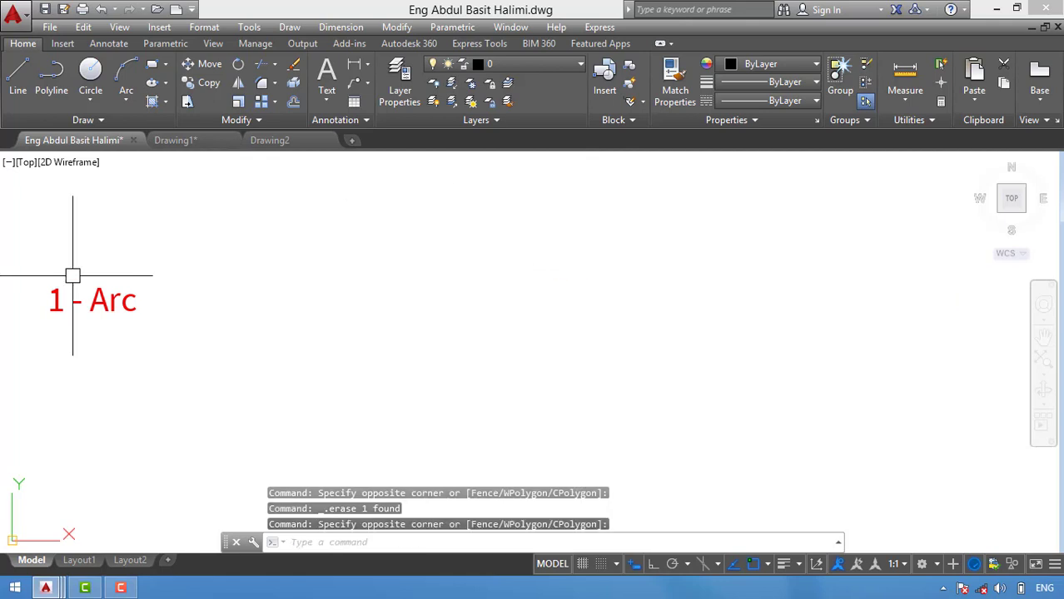
# Draw one horizontal line at 0° in the upper middle of the drawing with the Line command.
pyautogui.click(10, 75)
pyautogui.click(377, 274)
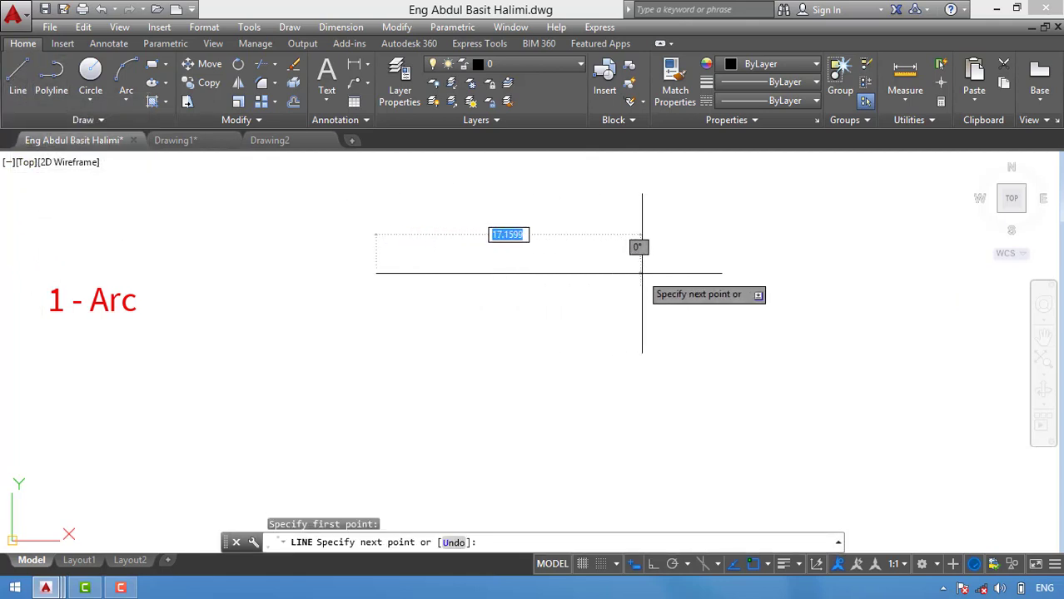
pyautogui.click(692, 273)
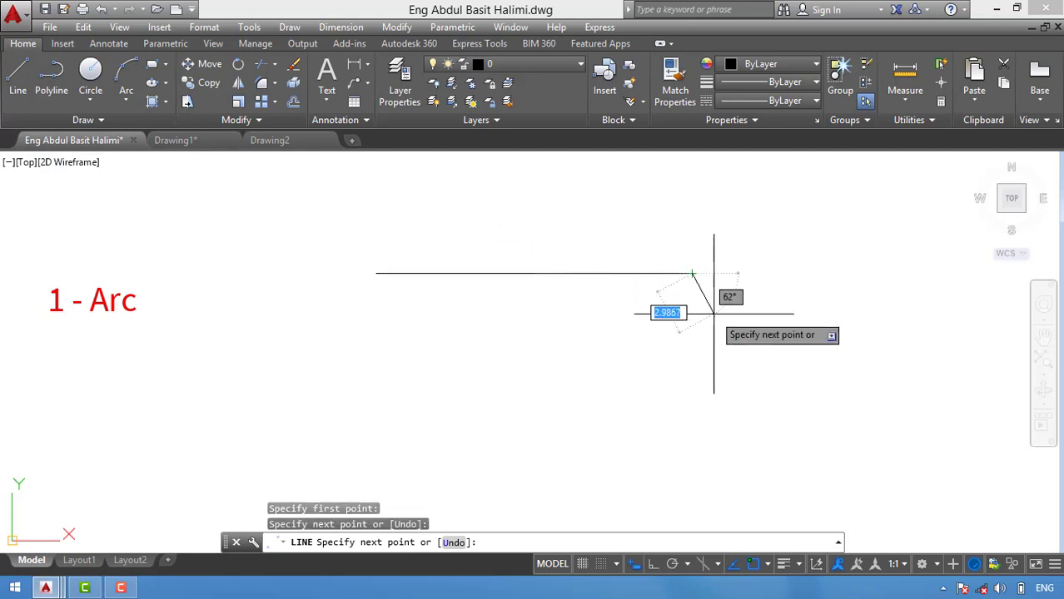
pyautogui.press('Return')
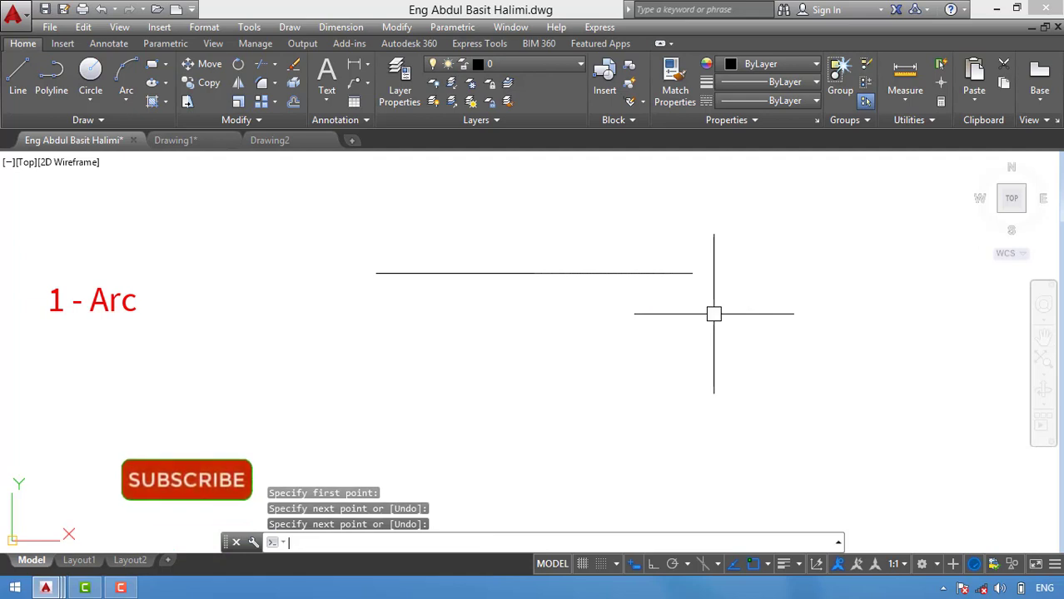
# Draw a polyline below the line with a horizontal segment at 0°, then use the Arc option to curve its end downward.
pyautogui.click(58, 81)
pyautogui.click(383, 360)
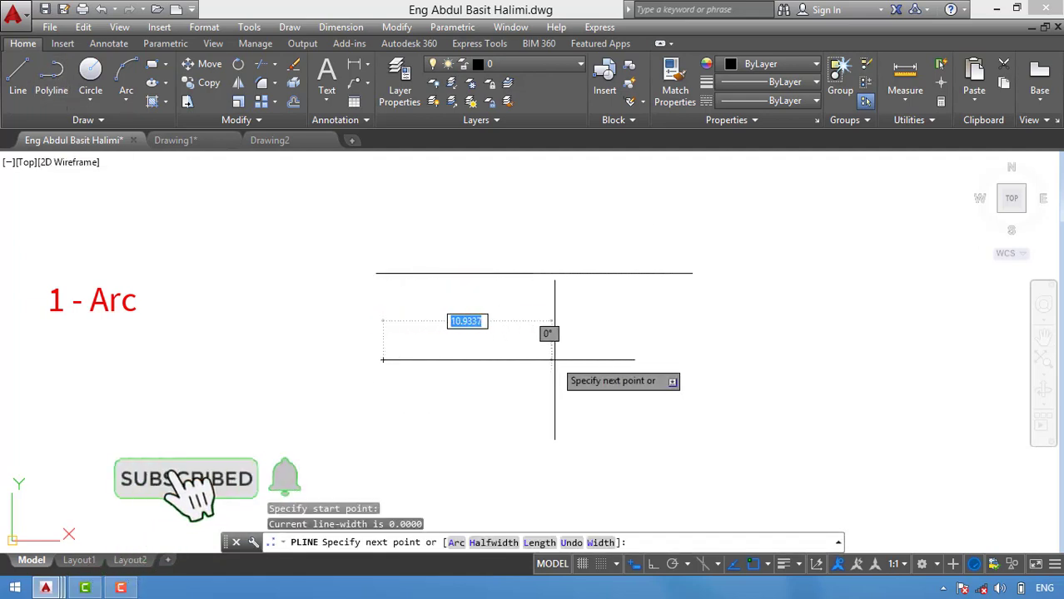
pyautogui.click(660, 360)
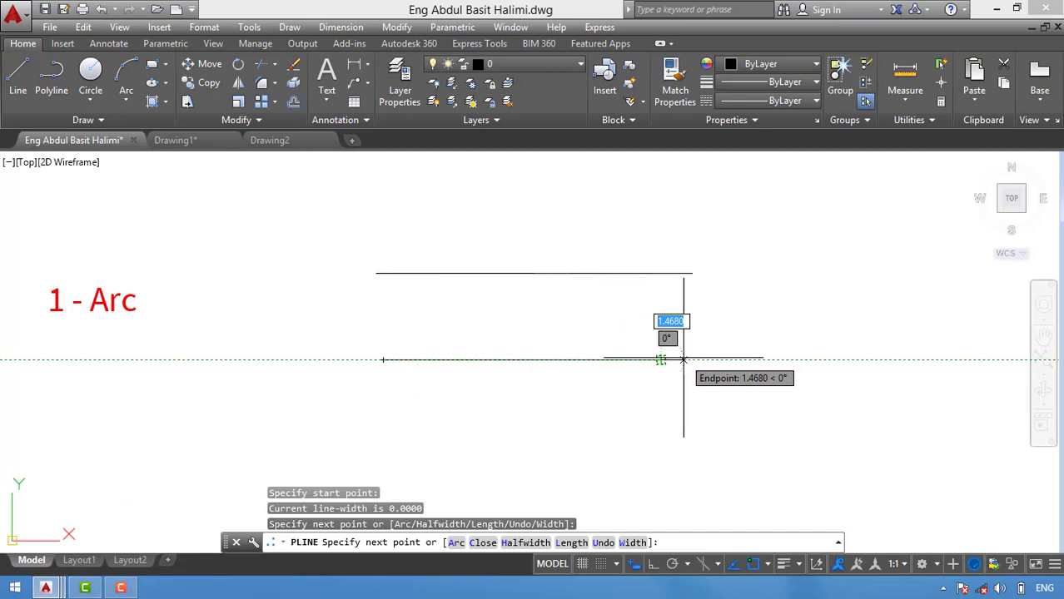
pyautogui.write('a')
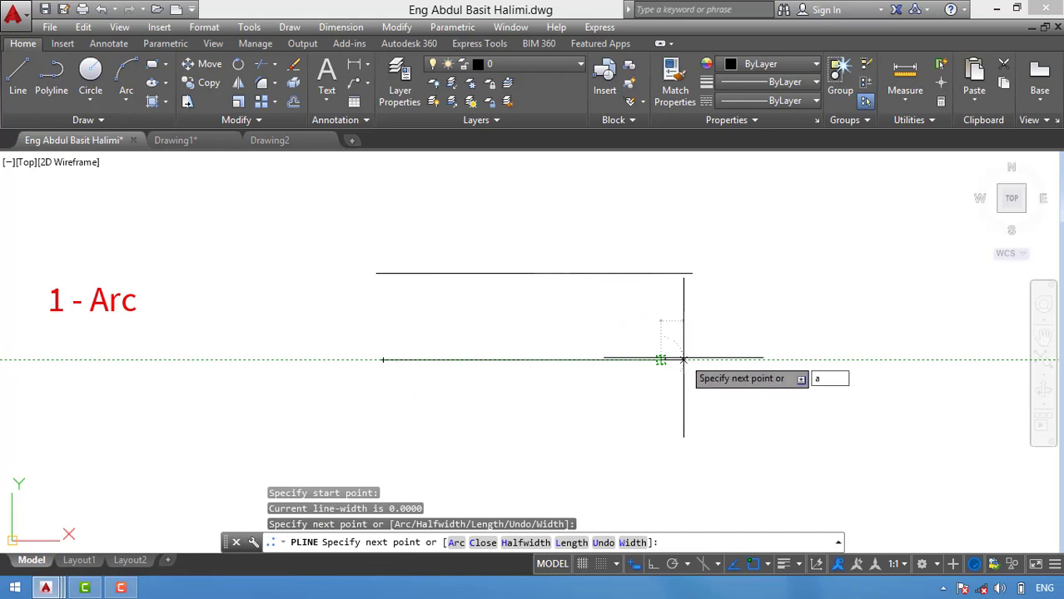
pyautogui.press('Return')
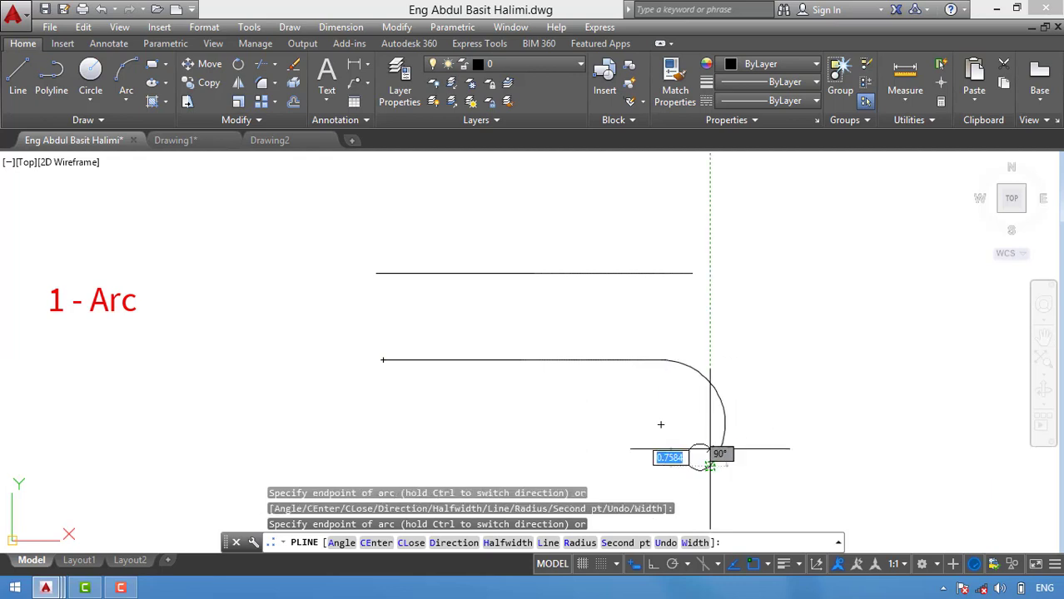
pyautogui.click(709, 450)
pyautogui.press('Return')
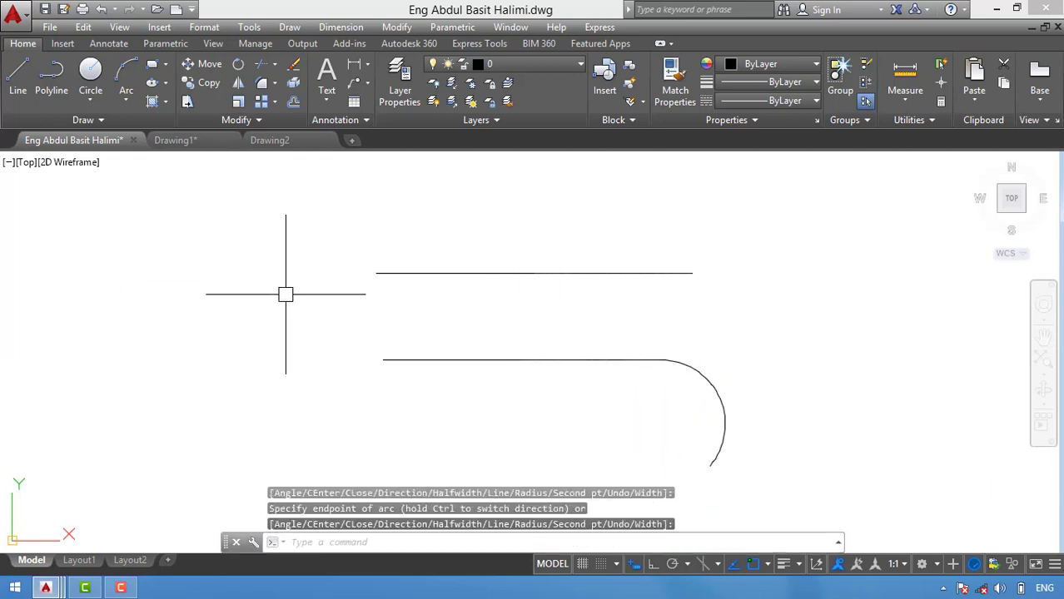
# Select the horizontal line and the arc-ended polyline with crossing windows and erase both.
pyautogui.click(541, 254)
pyautogui.click(512, 292)
pyautogui.click(721, 337)
pyautogui.click(632, 382)
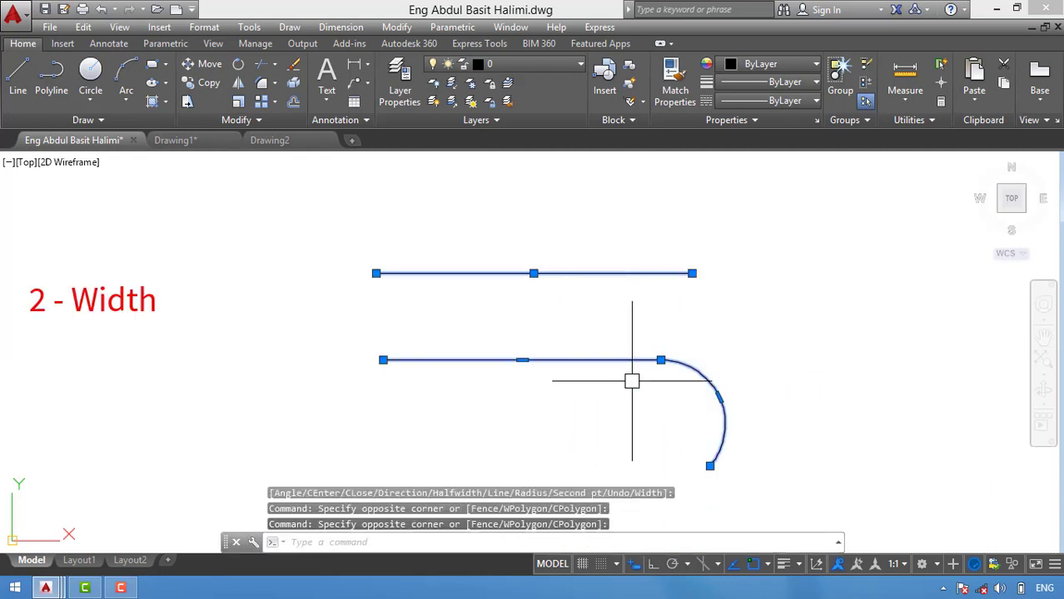
pyautogui.press('Delete')
pyautogui.click(811, 283)
pyautogui.click(566, 316)
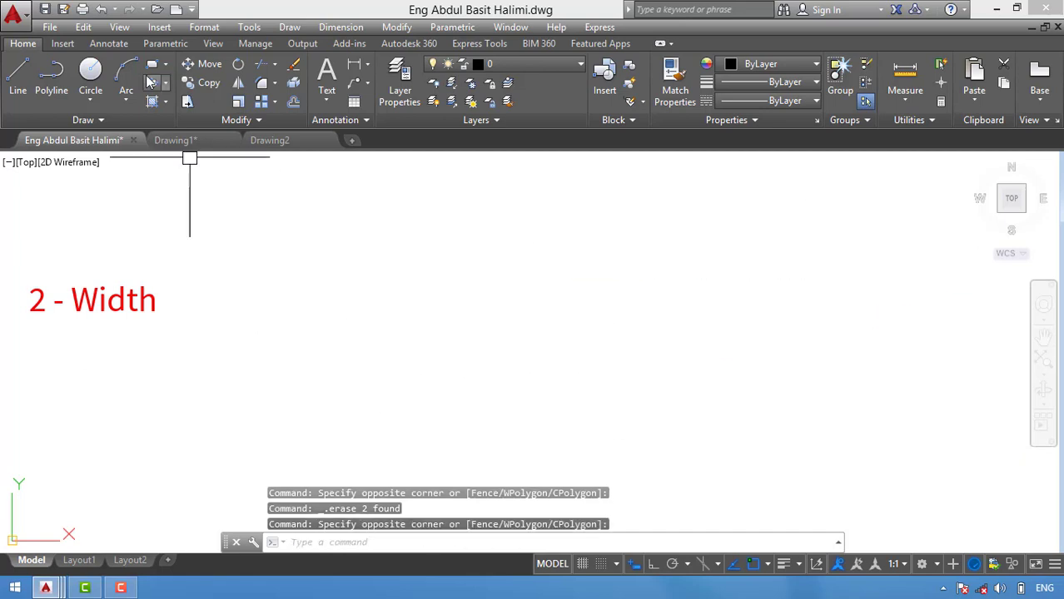
# Draw a horizontal line in the upper middle and, below it, a longer horizontal polyline with starting and ending width 1.
pyautogui.hotkey('ctrl', 'z')
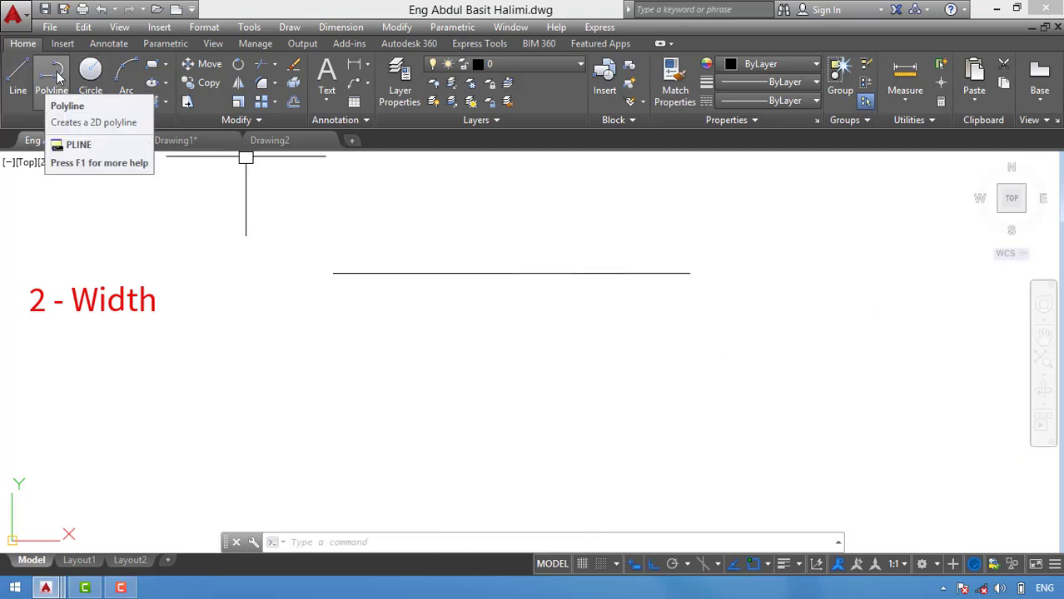
pyautogui.click(54, 75)
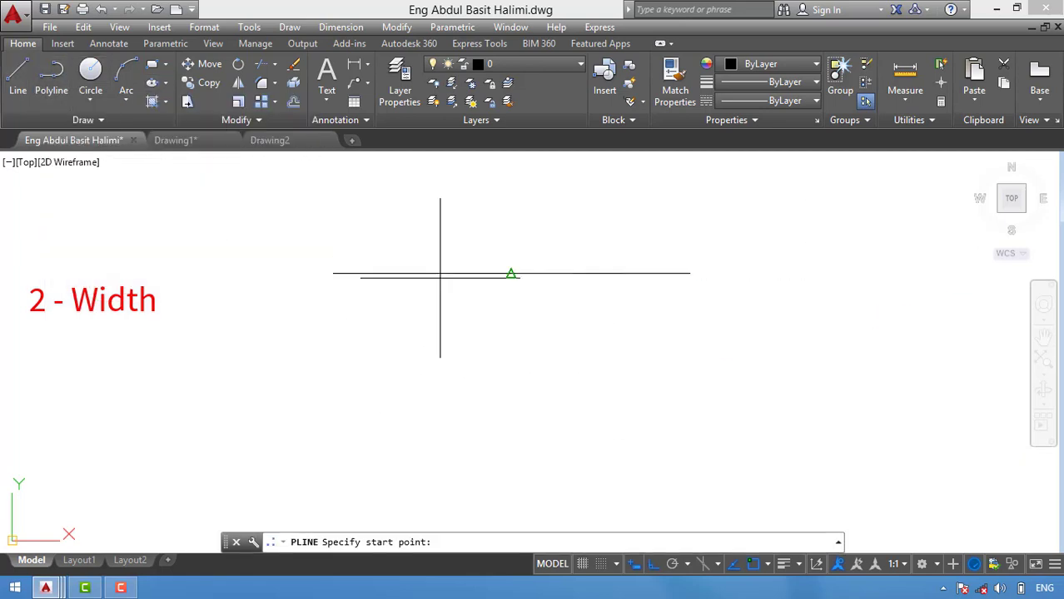
pyautogui.click(346, 361)
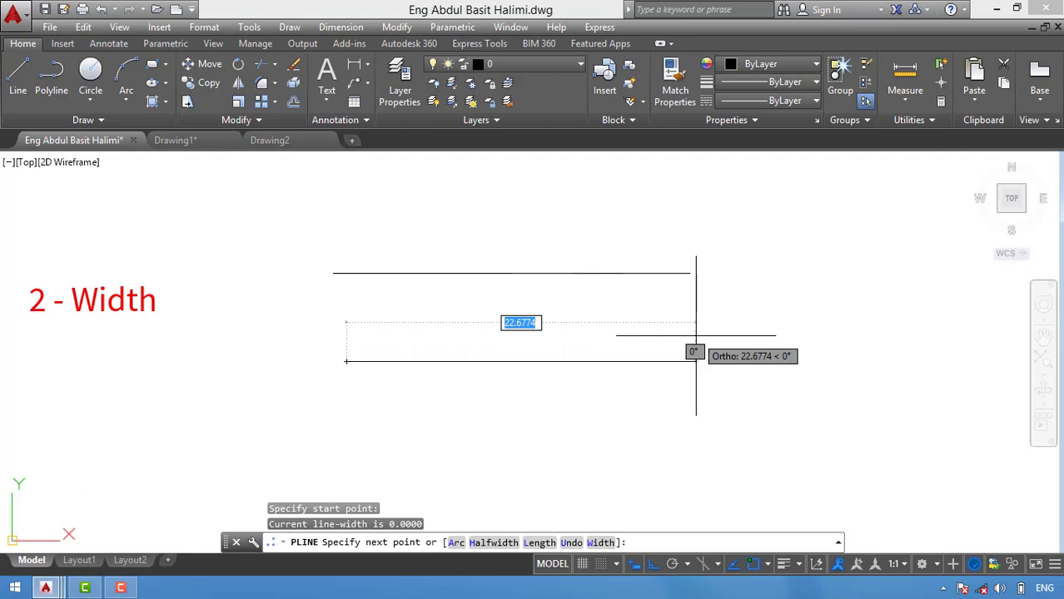
pyautogui.click(693, 360)
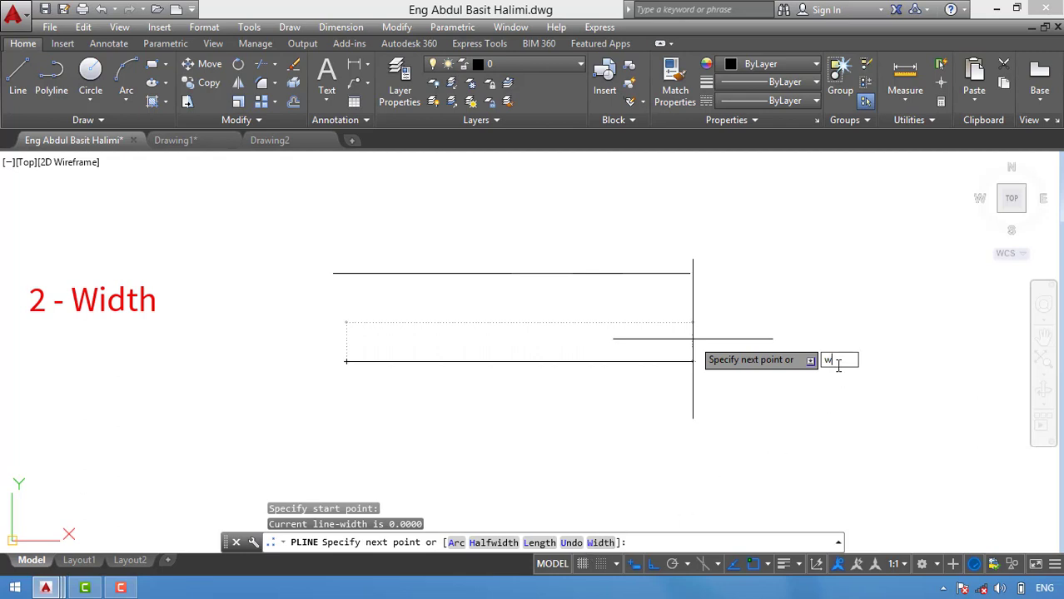
pyautogui.press('Return')
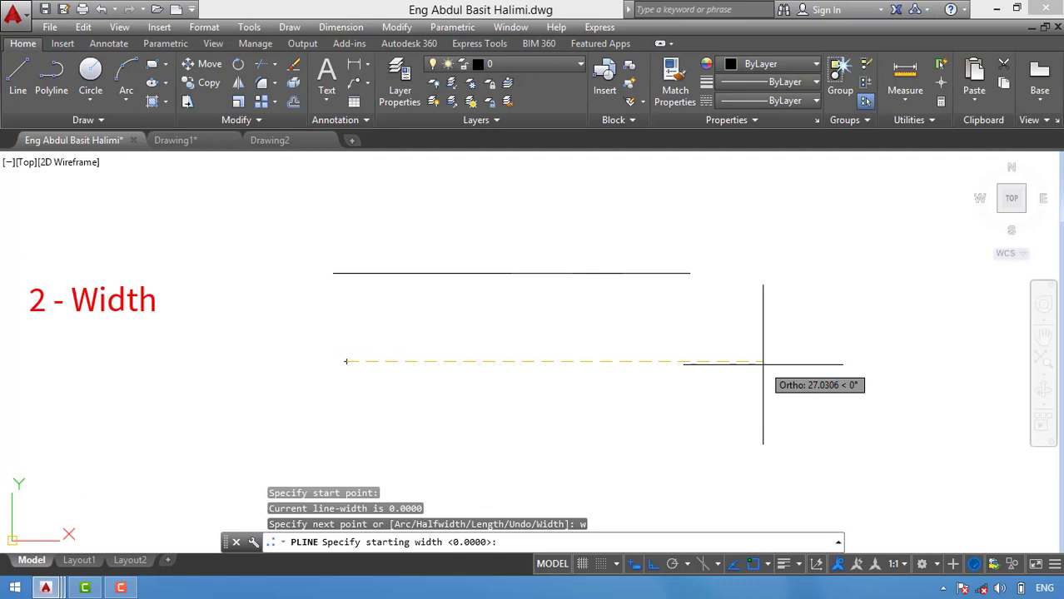
pyautogui.write('1')
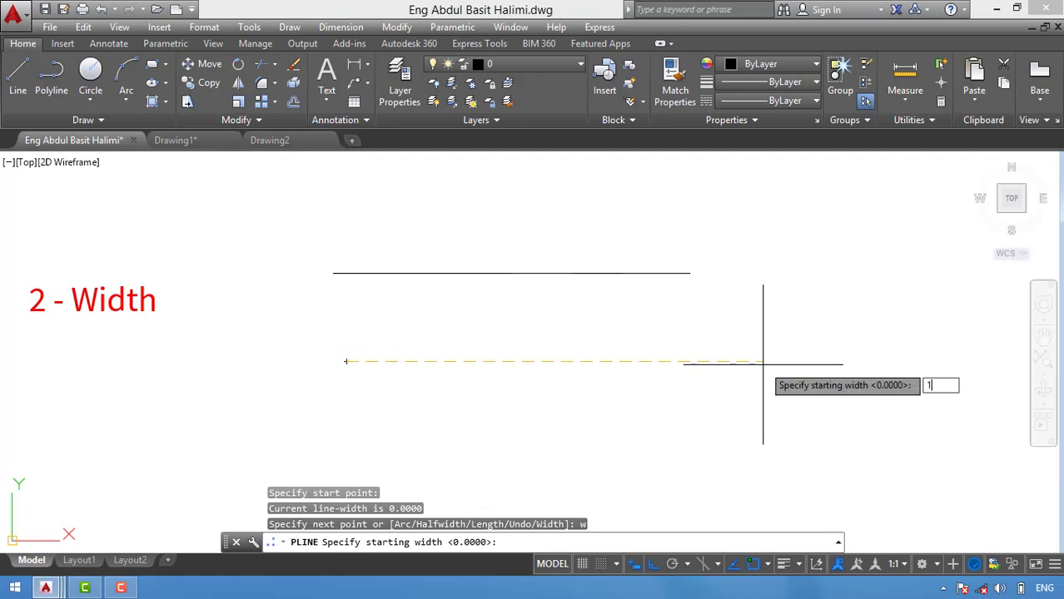
pyautogui.press('Return')
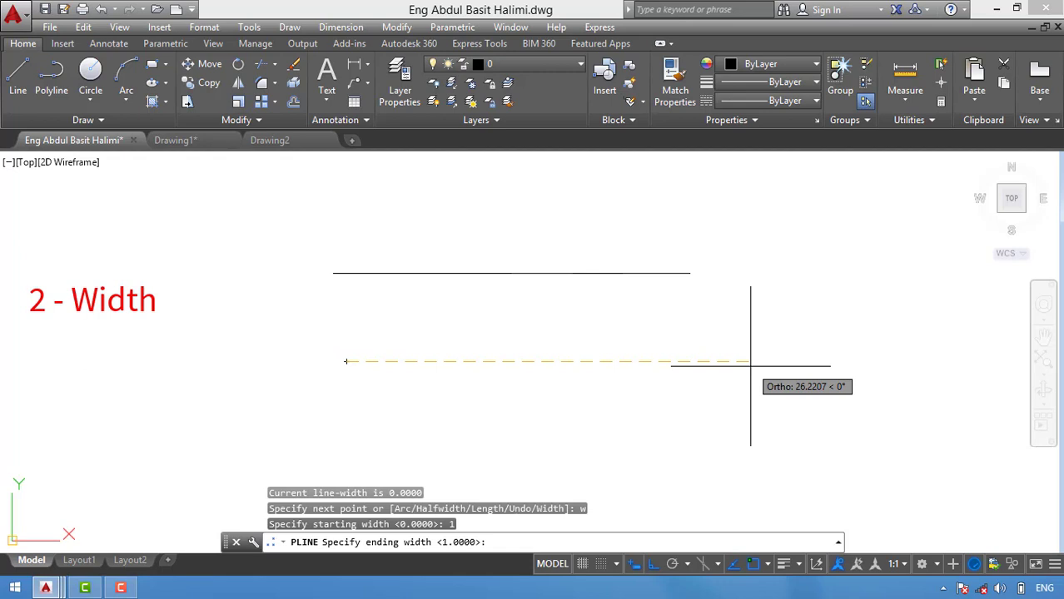
pyautogui.write('1')
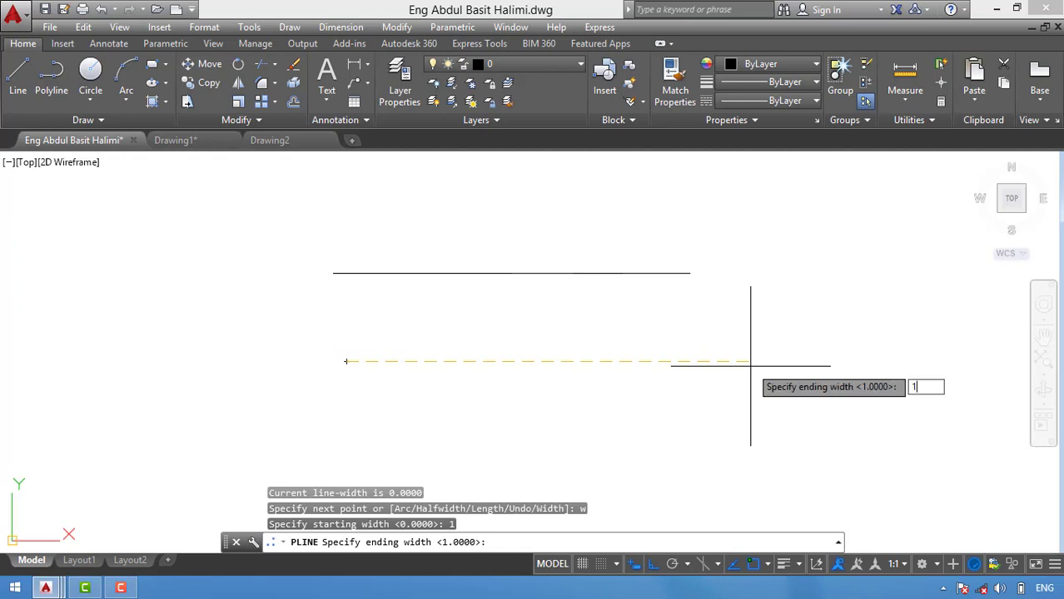
pyautogui.press('Return')
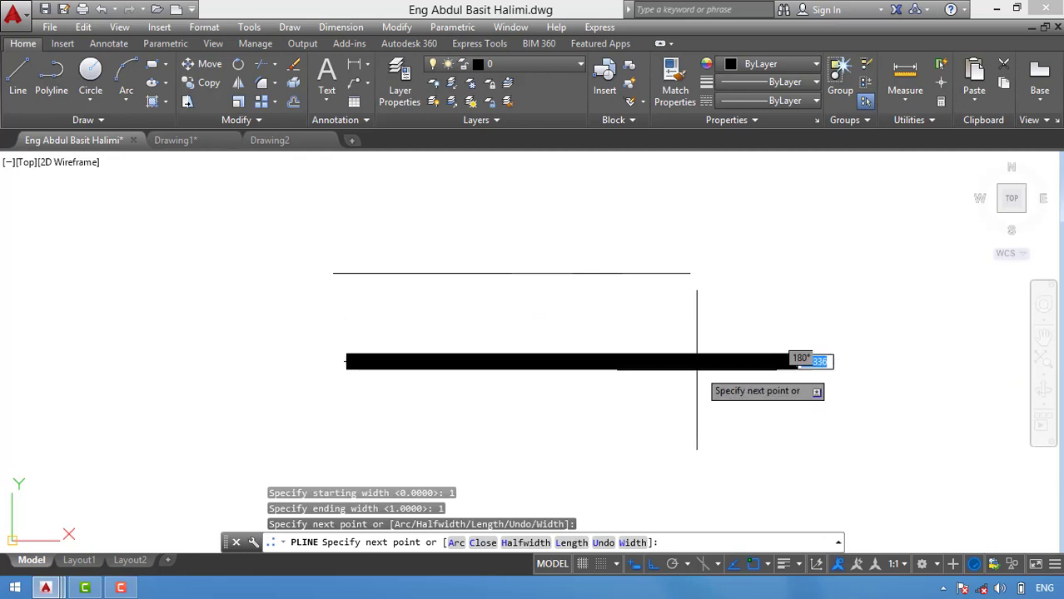
pyautogui.click(799, 354)
pyautogui.press('Return')
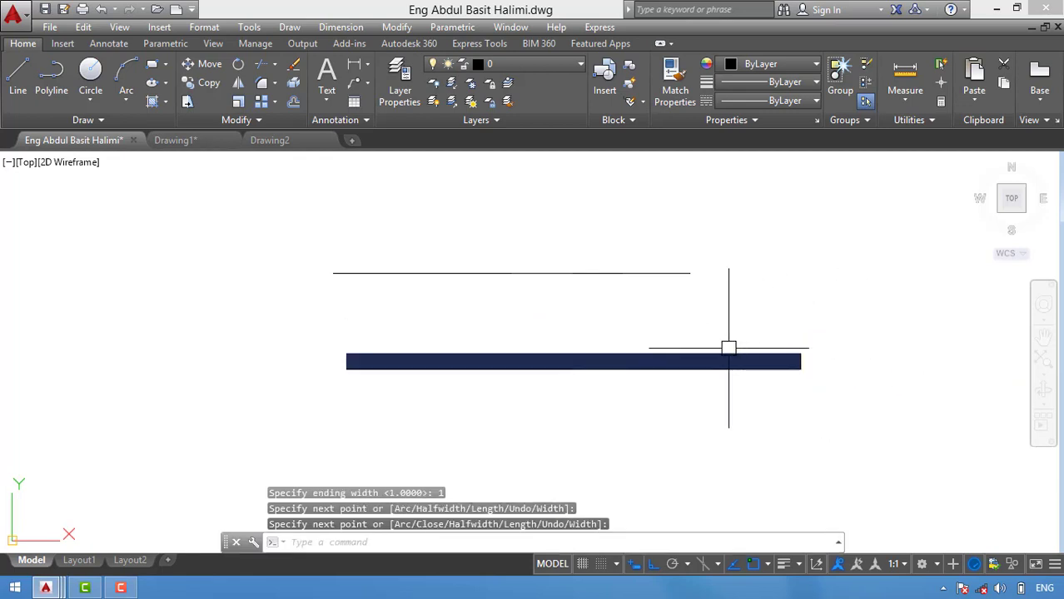
# Switch to Drawing2 and compare the dimensions of the half-width bar with those of the width bar.
pyautogui.click(279, 144)
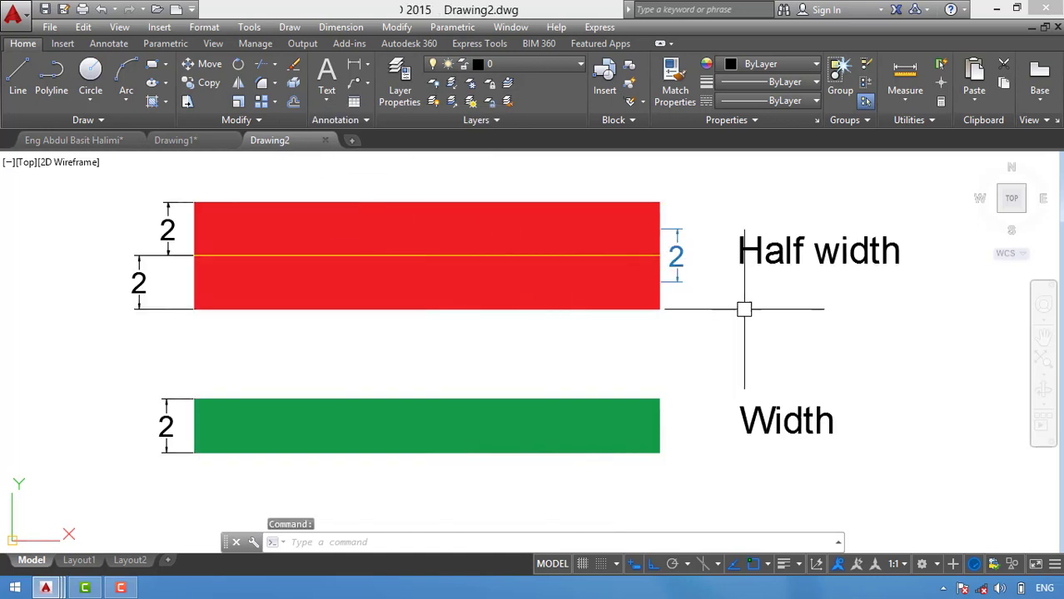
pyautogui.click(759, 309)
pyautogui.click(696, 323)
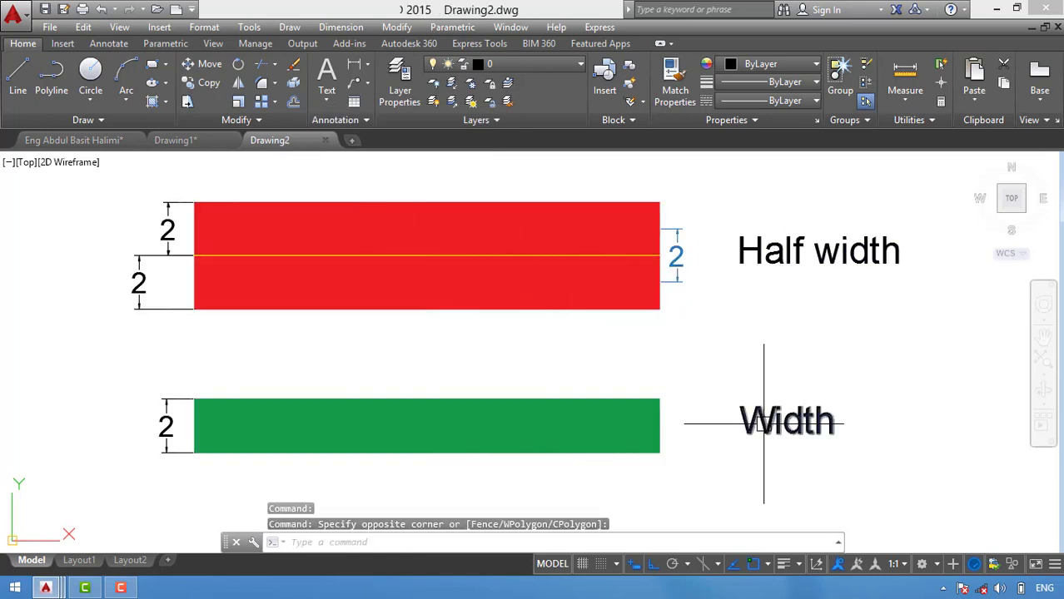
pyautogui.click(765, 344)
pyautogui.click(713, 351)
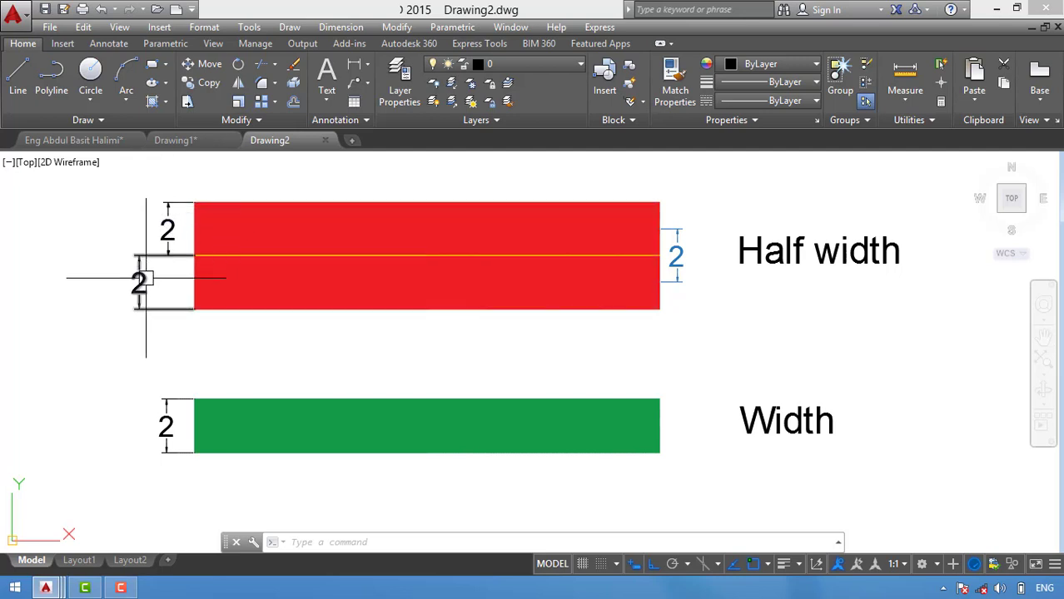
pyautogui.click(174, 388)
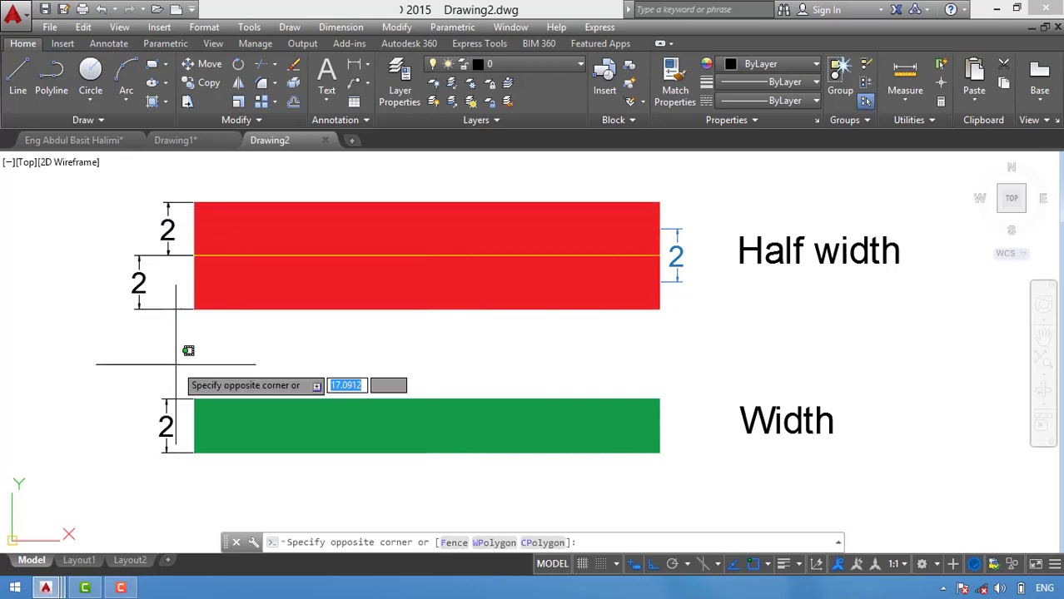
pyautogui.click(146, 353)
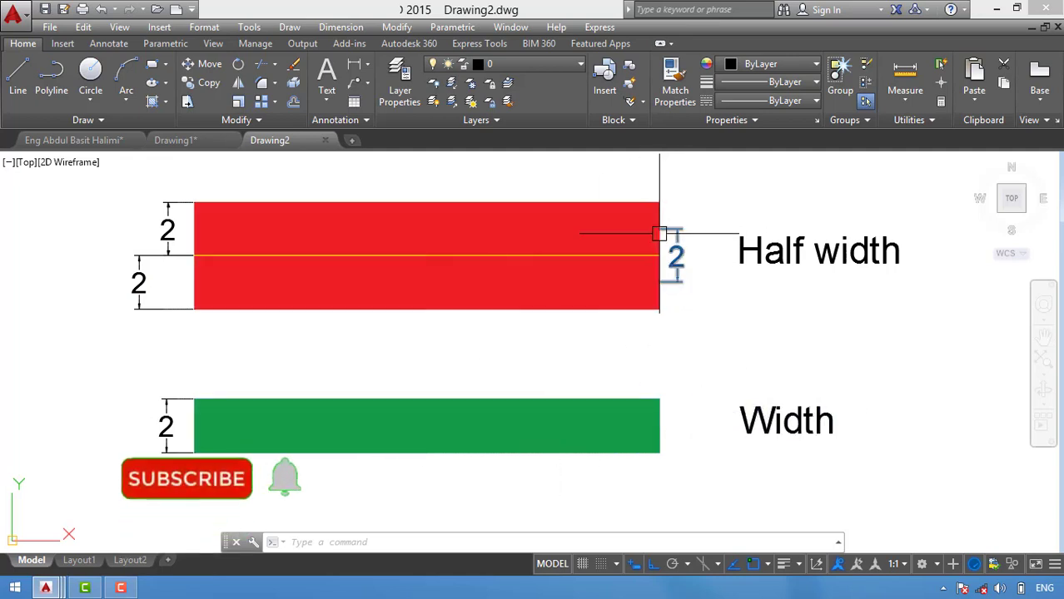
# Return to the first drawing and erase the thin horizontal line and the wide polyline.
pyautogui.click(159, 166)
pyautogui.click(74, 140)
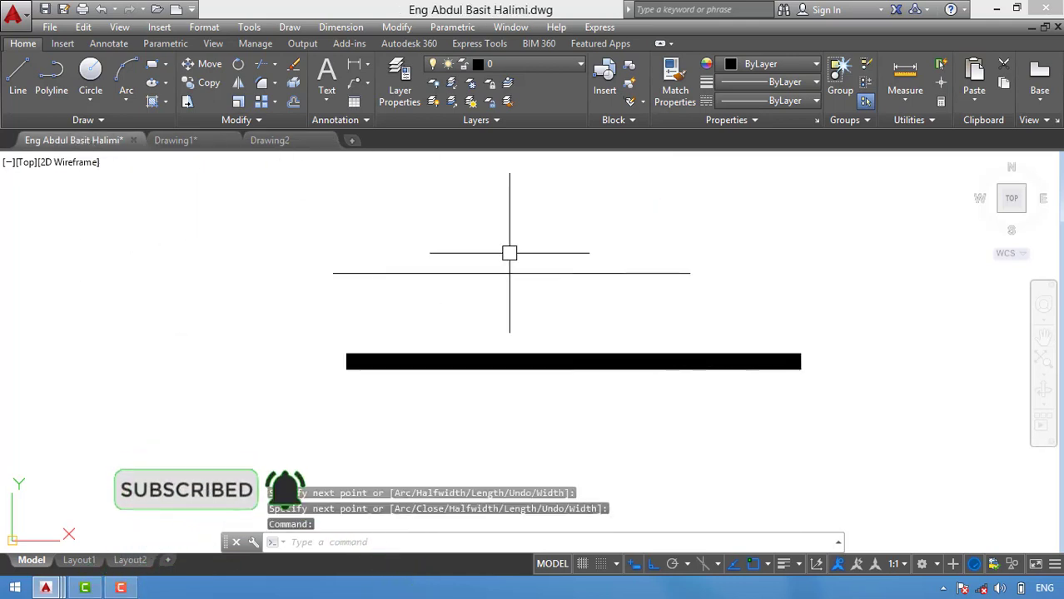
pyautogui.click(610, 259)
pyautogui.click(518, 276)
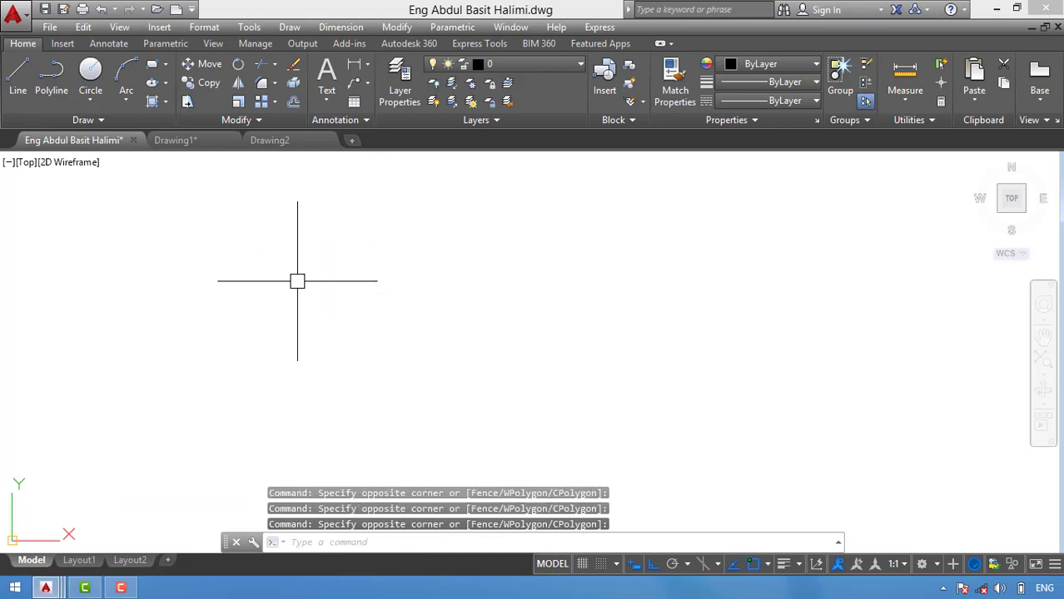
# Draw a stepped shape with the Line command in the upper area: one horizontal, one upward vertical and another horizontal segment.
pyautogui.click(18, 83)
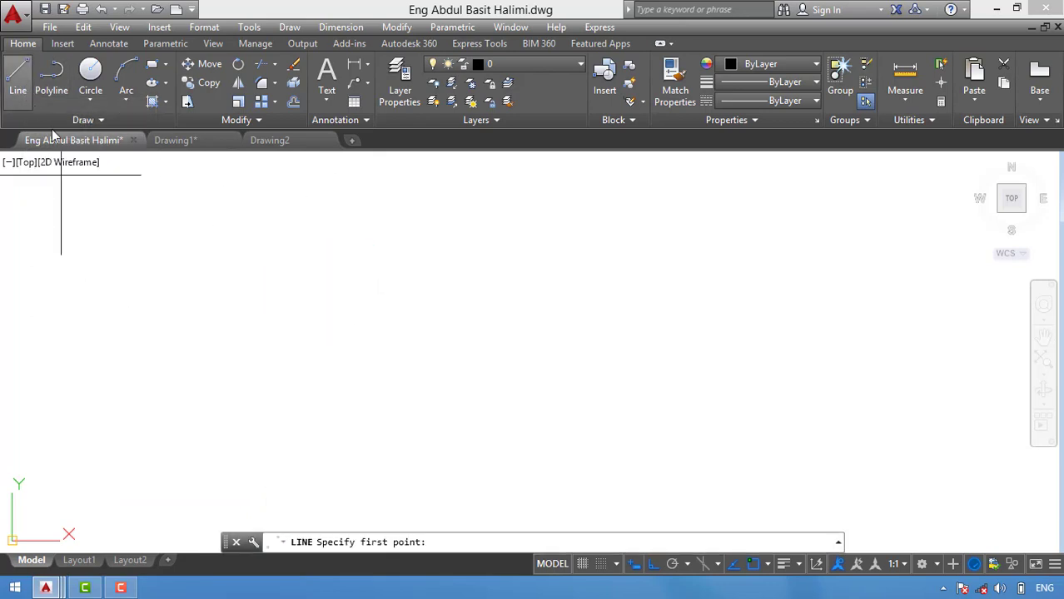
pyautogui.click(301, 245)
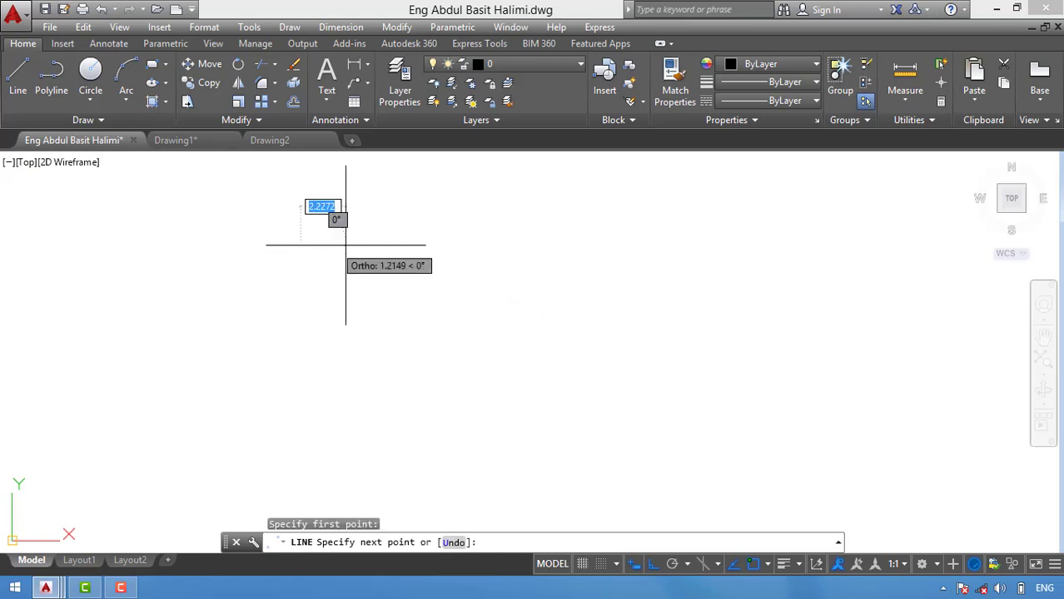
pyautogui.click(521, 245)
pyautogui.click(521, 189)
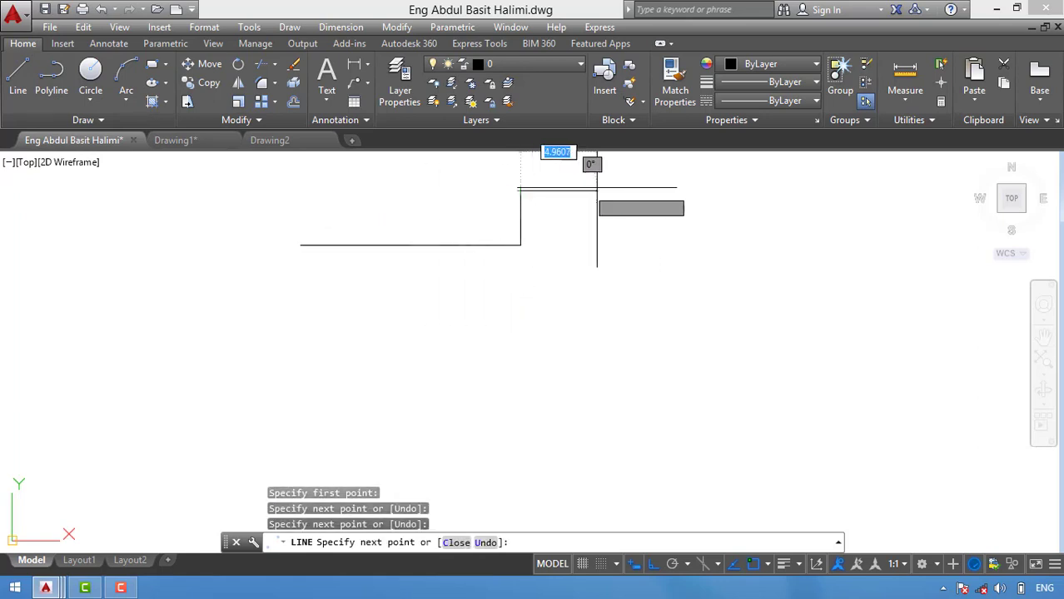
pyautogui.click(691, 191)
pyautogui.press('Return')
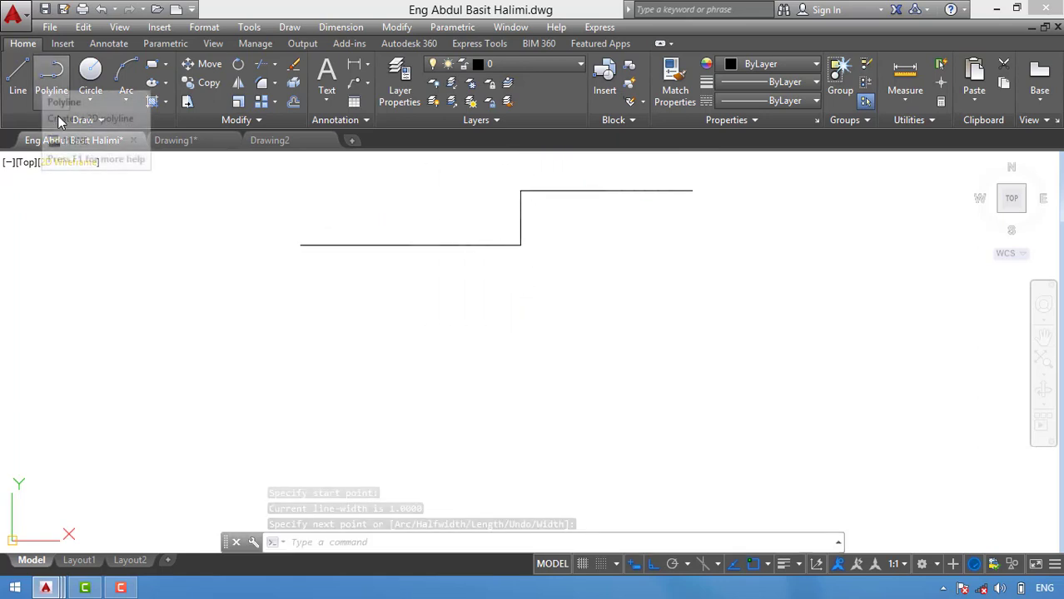
# Start a polyline below the stepped lines and set its starting and ending width to 0.
pyautogui.click(51, 86)
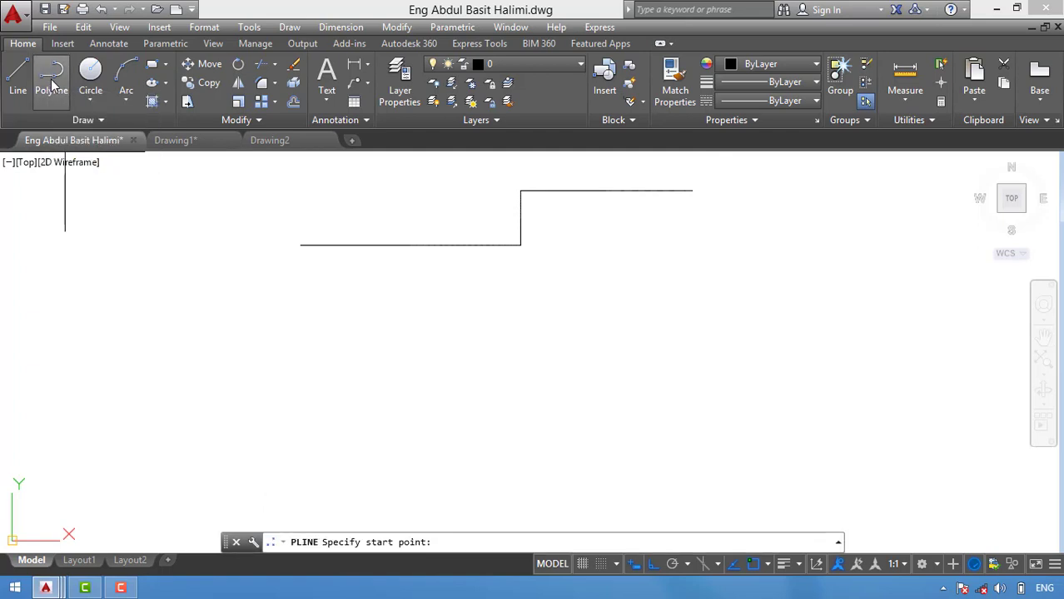
pyautogui.click(261, 359)
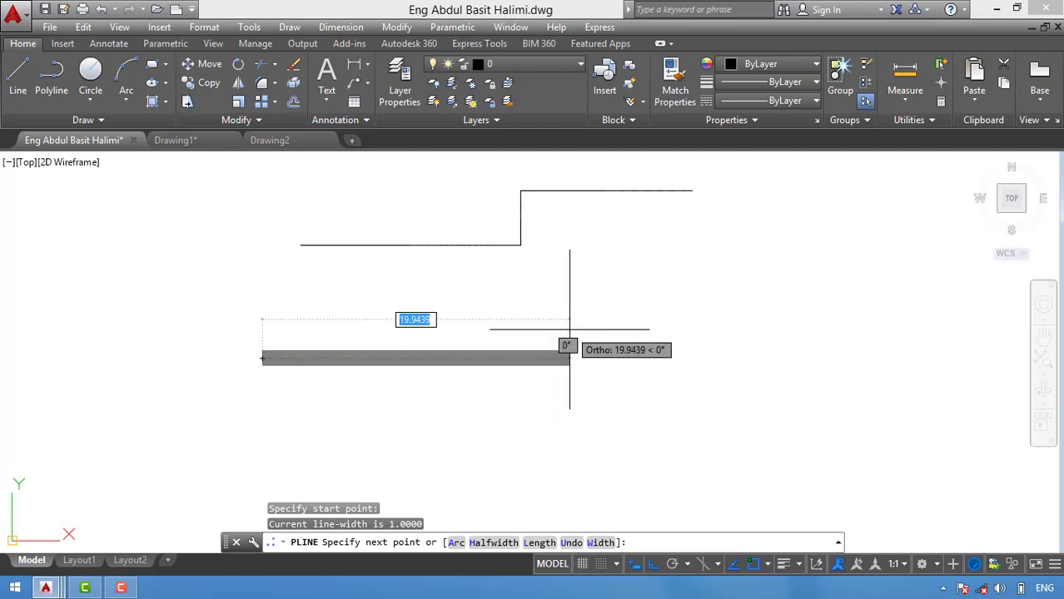
pyautogui.write('w')
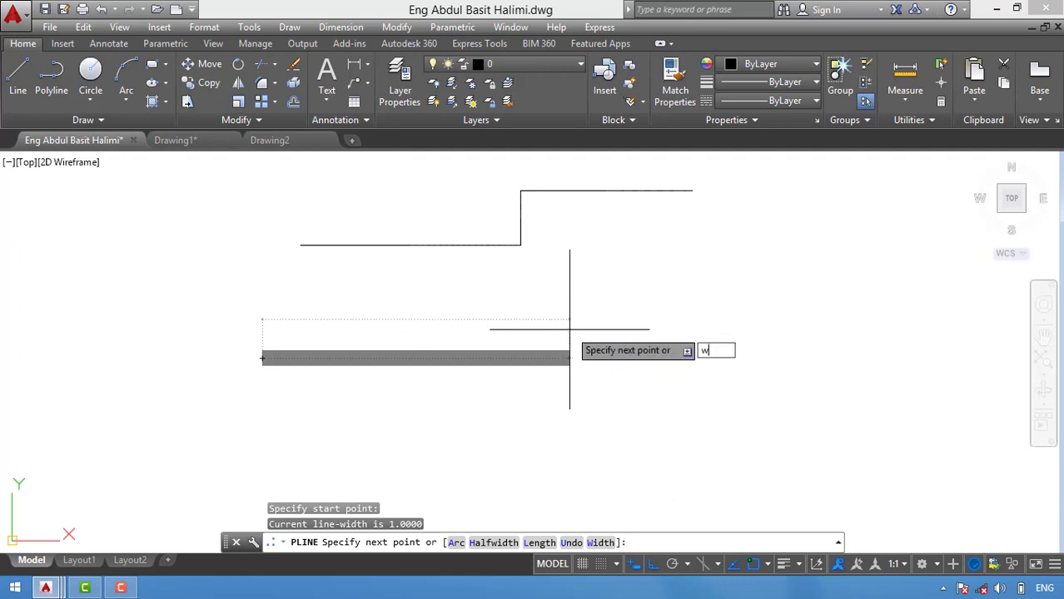
pyautogui.press('Return')
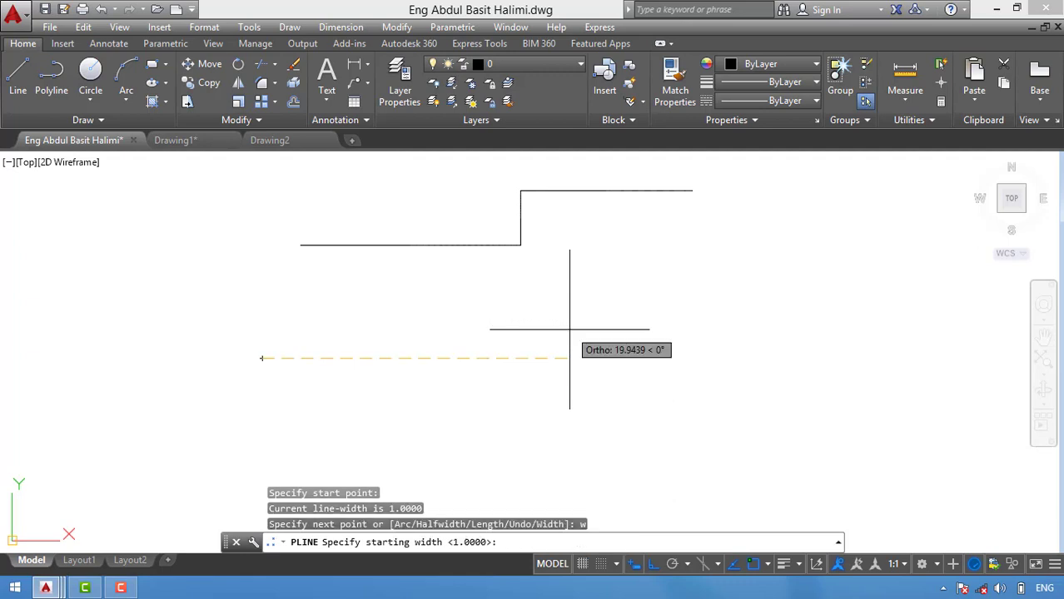
pyautogui.write('0')
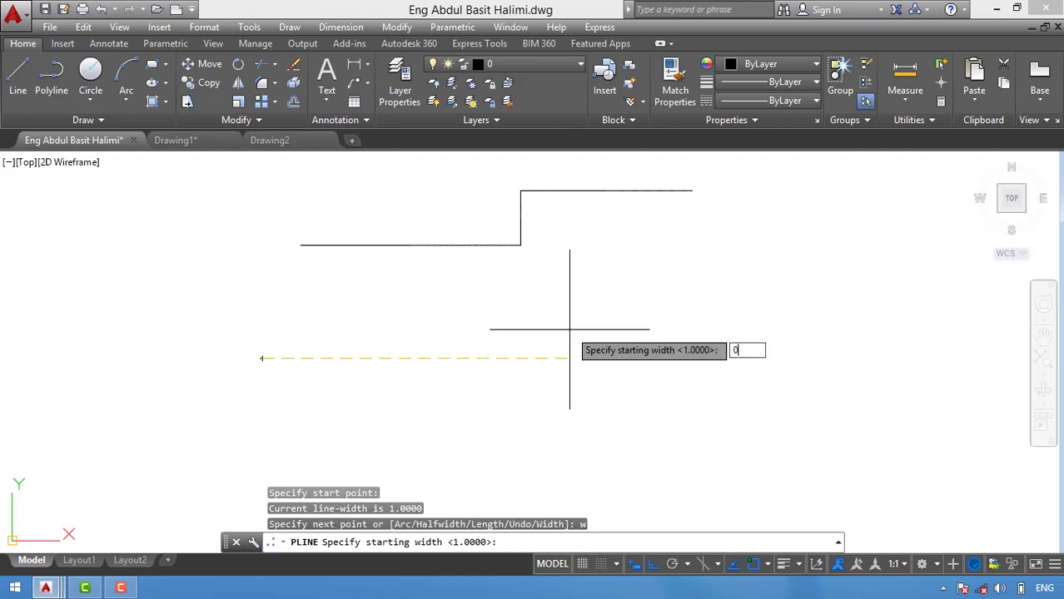
pyautogui.press('Return')
pyautogui.write('0')
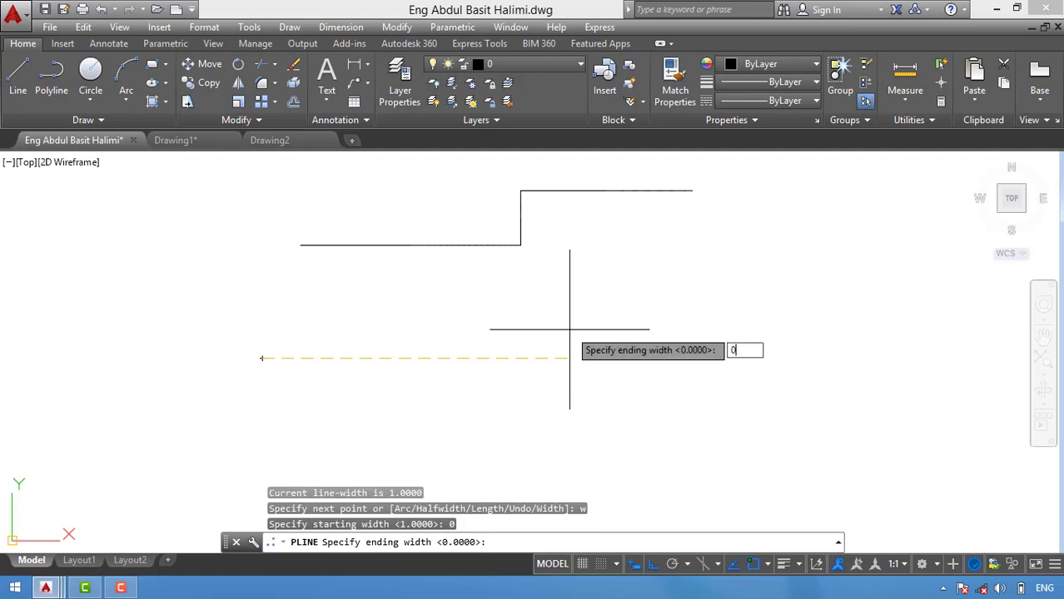
pyautogui.press('Return')
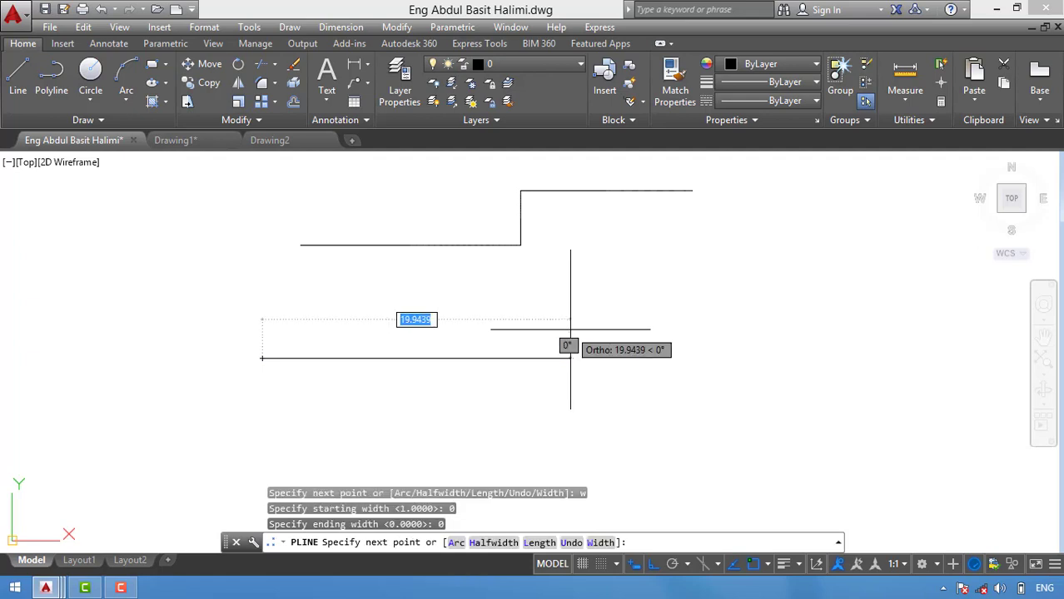
# Draw the polyline as a stepped shape with one horizontal, one upward vertical and another horizontal segment.
pyautogui.click(478, 360)
pyautogui.click(477, 304)
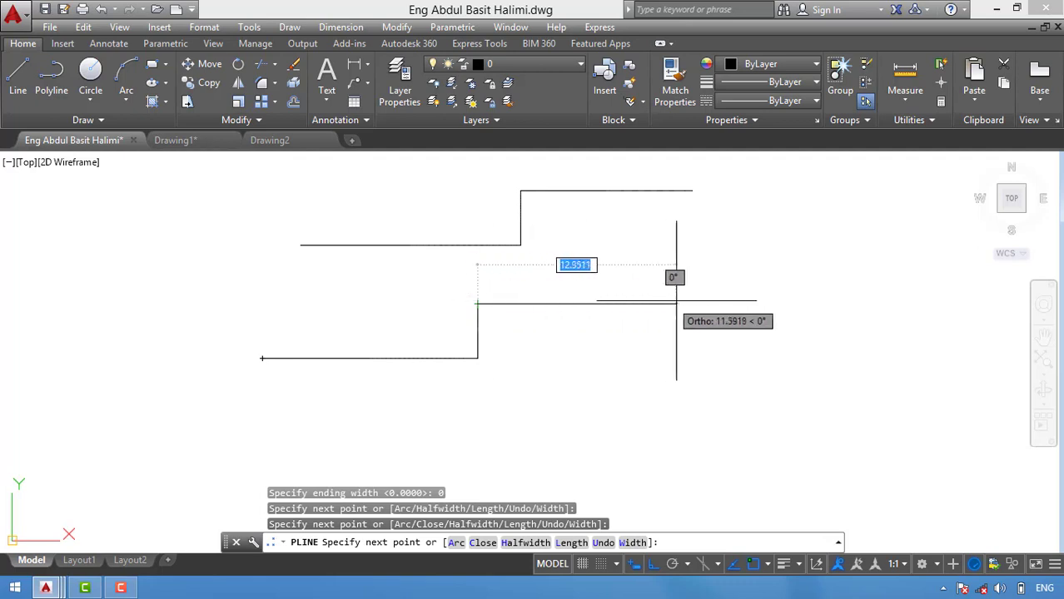
pyautogui.click(681, 302)
pyautogui.press('Return')
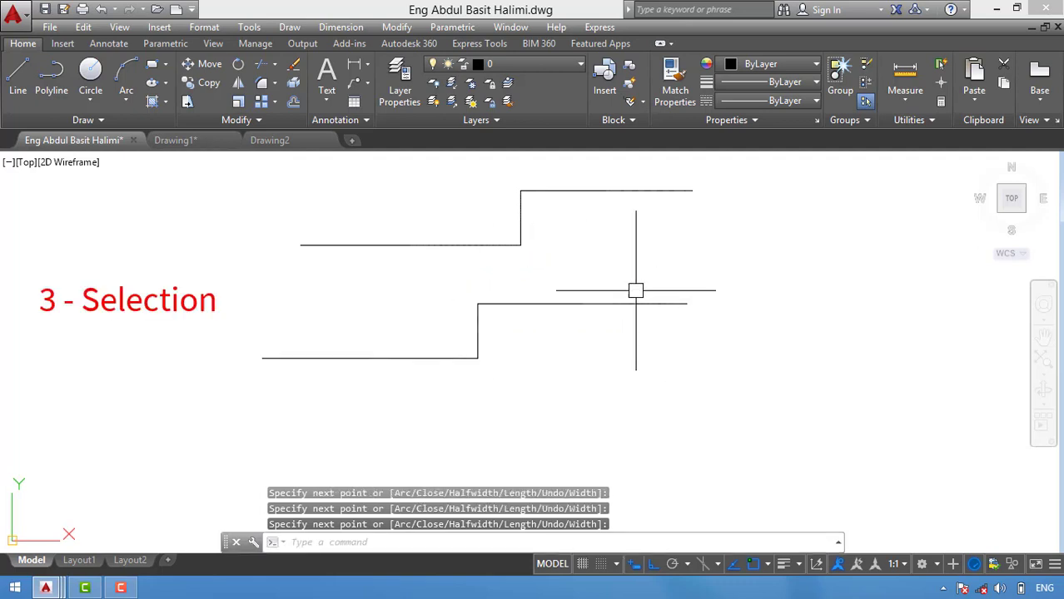
# Select the lower stepped polyline by crossing only its upper horizontal segment and clear the selection.
pyautogui.click(589, 243)
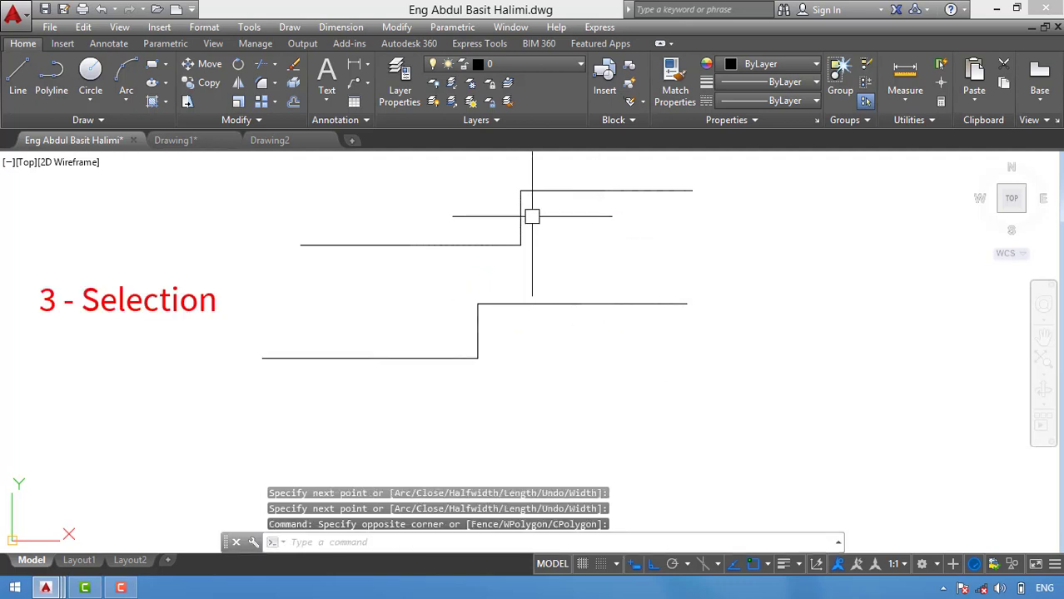
pyautogui.click(568, 277)
pyautogui.click(570, 310)
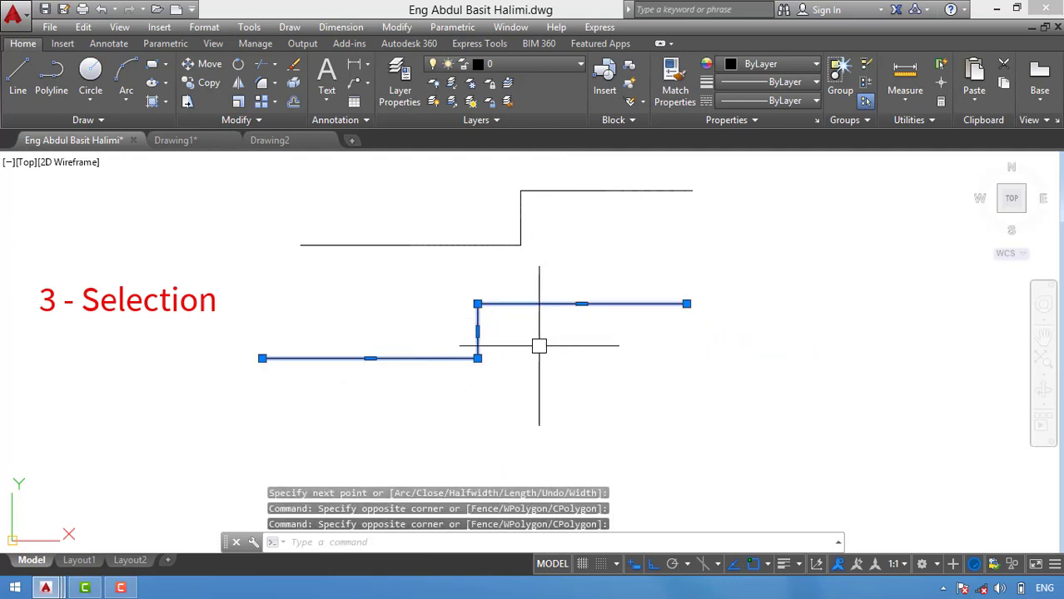
pyautogui.press('Escape')
pyautogui.click(538, 367)
pyautogui.click(483, 387)
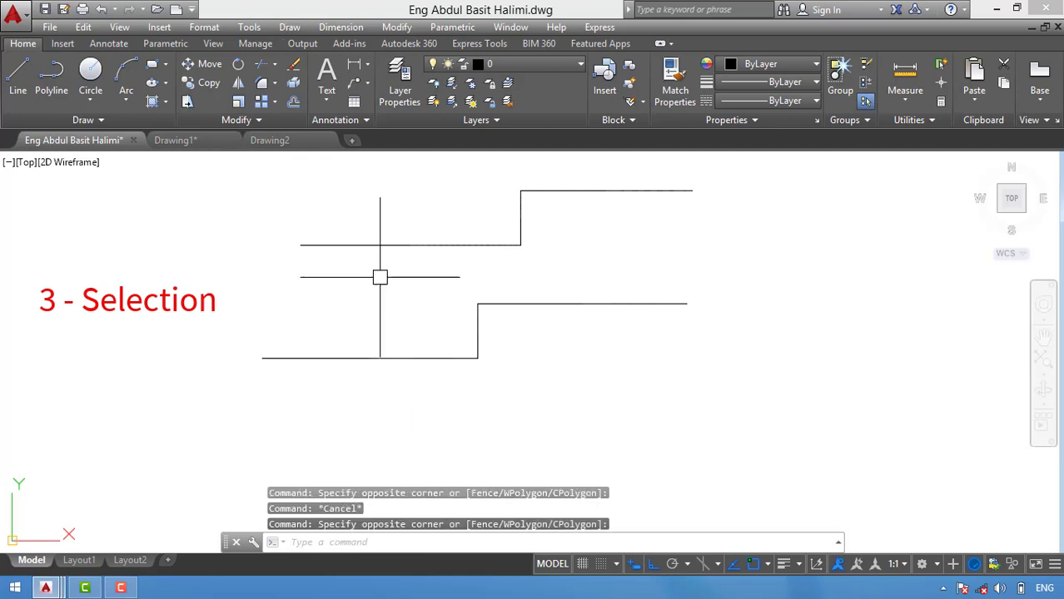
# Select the three segments of the upper line shape one at a time and clear the selection.
pyautogui.click(416, 231)
pyautogui.click(370, 281)
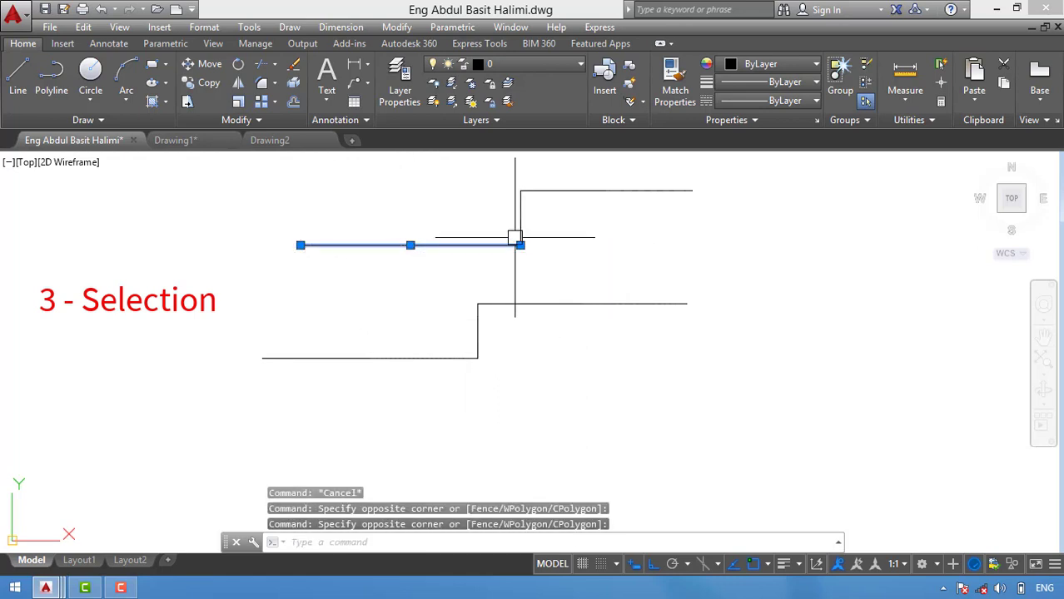
pyautogui.click(559, 218)
pyautogui.click(466, 220)
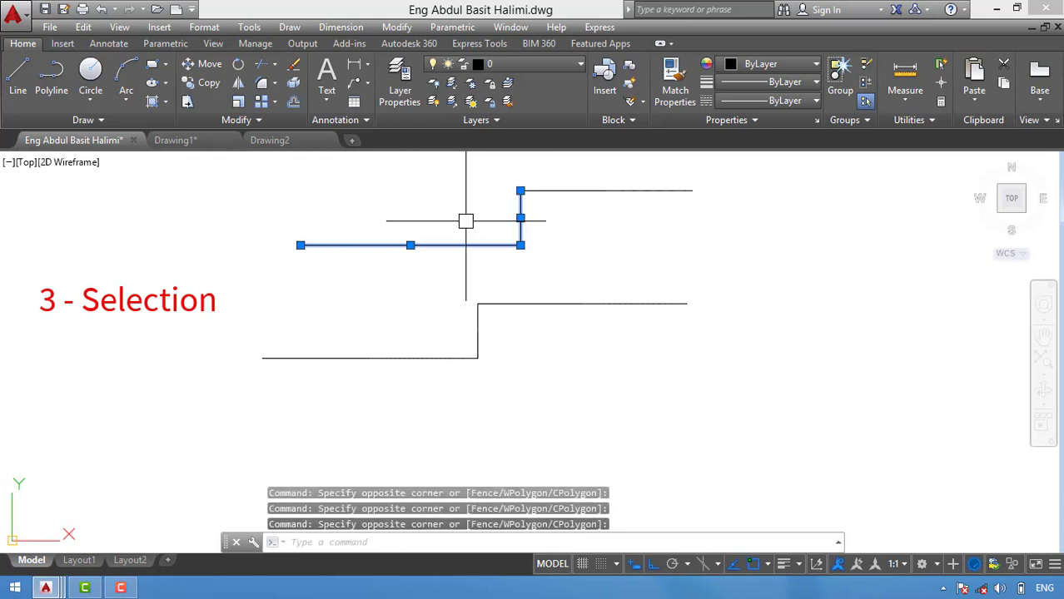
pyautogui.click(596, 170)
pyautogui.click(570, 225)
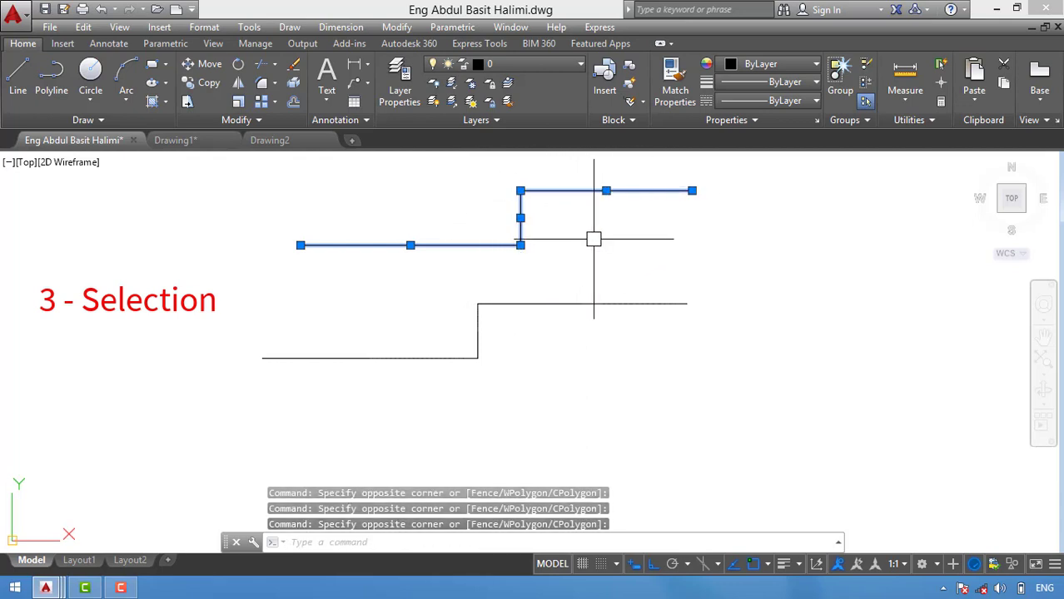
pyautogui.press('Escape')
# Compare selecting the lower polyline with selecting the upper horizontal line of the other shape, clearing each selection.
pyautogui.click(682, 245)
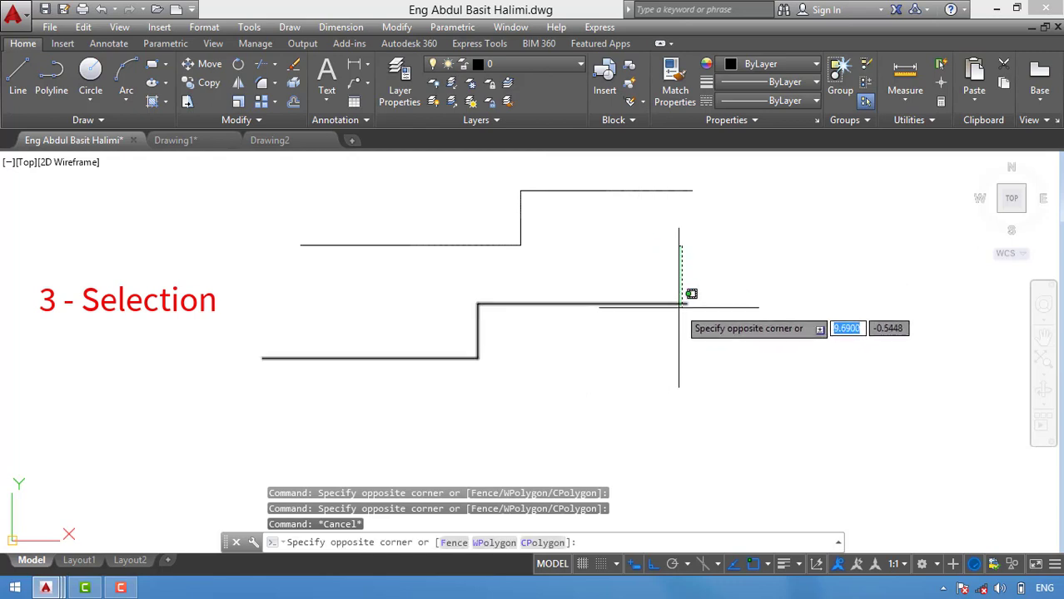
pyautogui.click(662, 313)
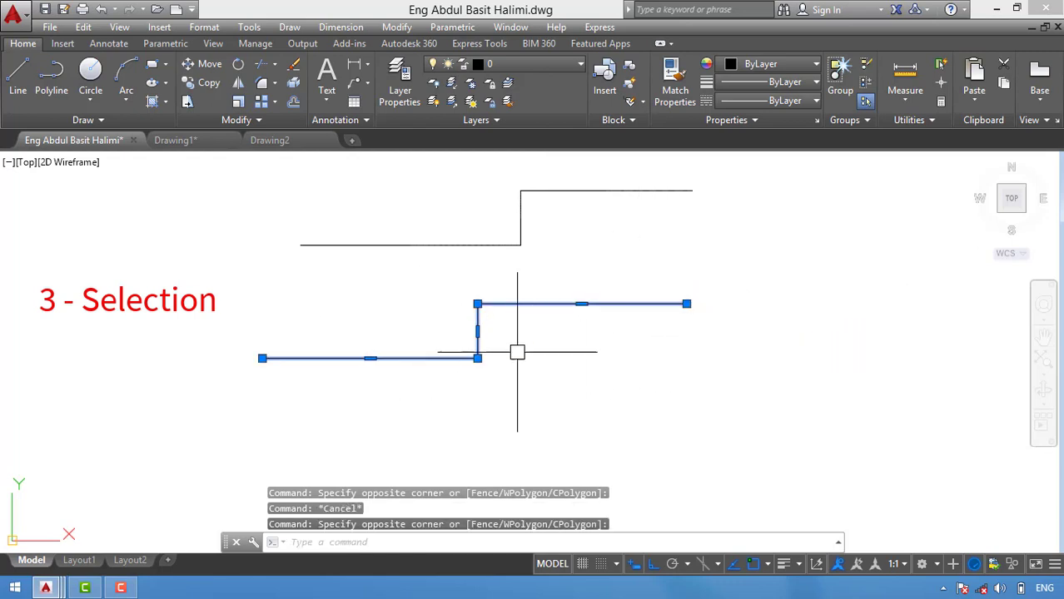
pyautogui.press('Escape')
pyautogui.click(622, 178)
pyautogui.click(587, 245)
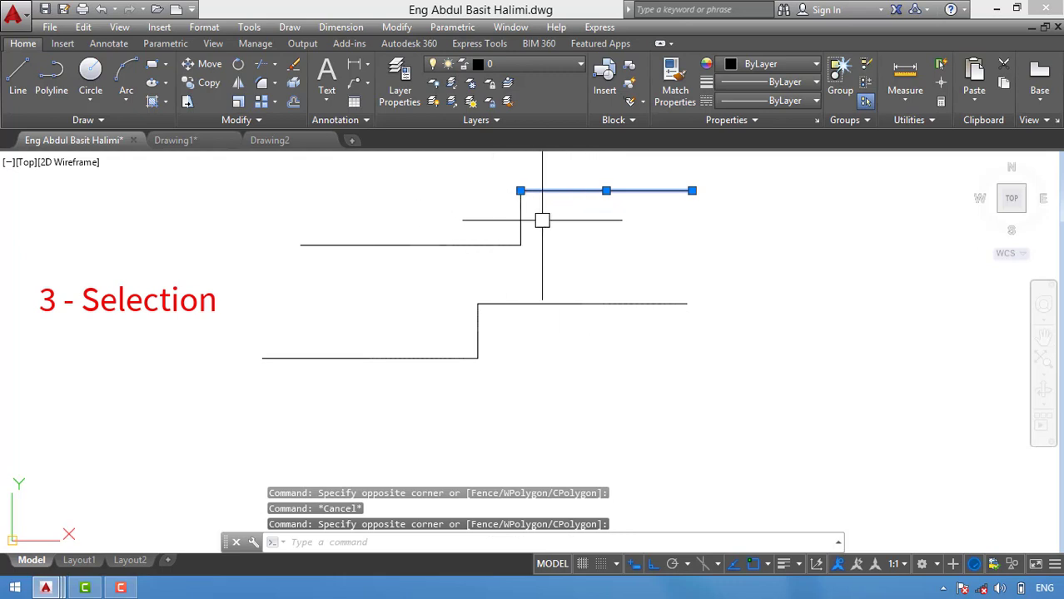
pyautogui.click(575, 204)
pyautogui.press('Escape')
# Erase both stepped shapes using one crossing selection.
pyautogui.click(547, 168)
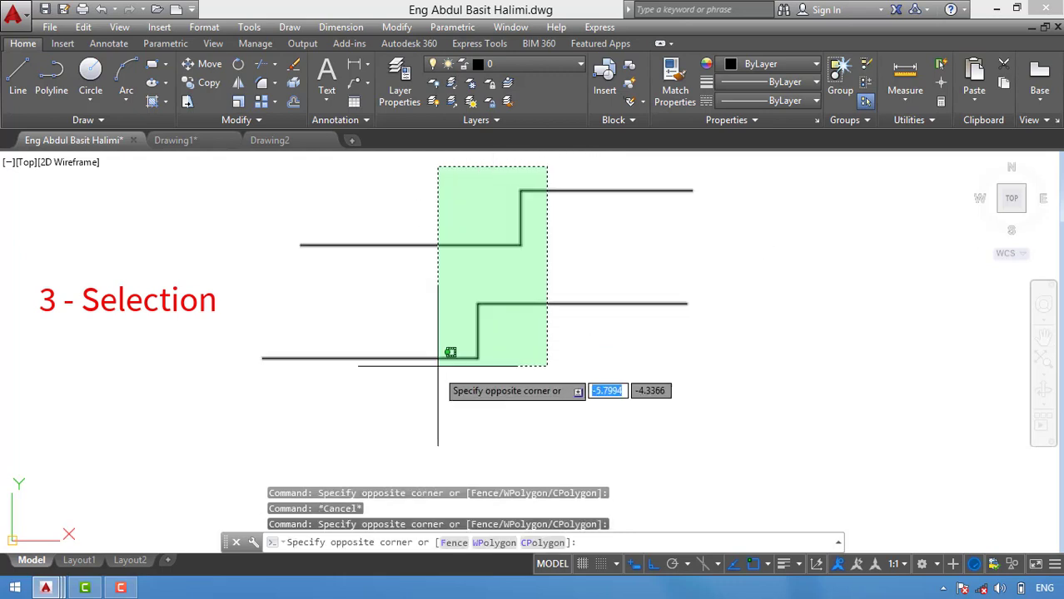
pyautogui.click(449, 353)
pyautogui.press('Delete')
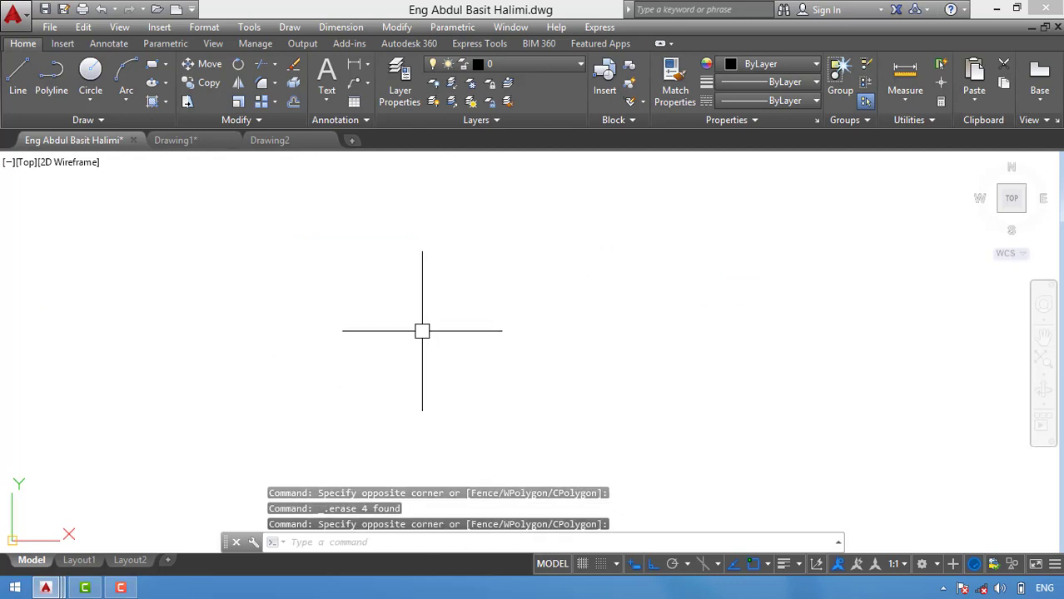
pyautogui.press('Escape')
# Draw a horizontal polyline across the middle of the drawing with starting and ending half-width 1.
pyautogui.write('pl')
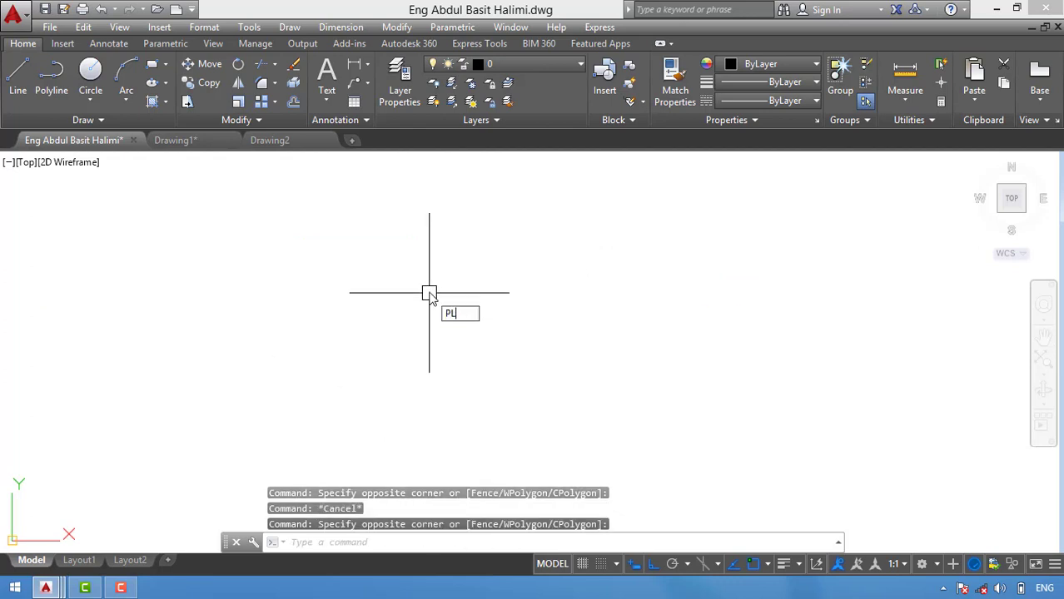
pyautogui.press('Return')
pyautogui.click(322, 320)
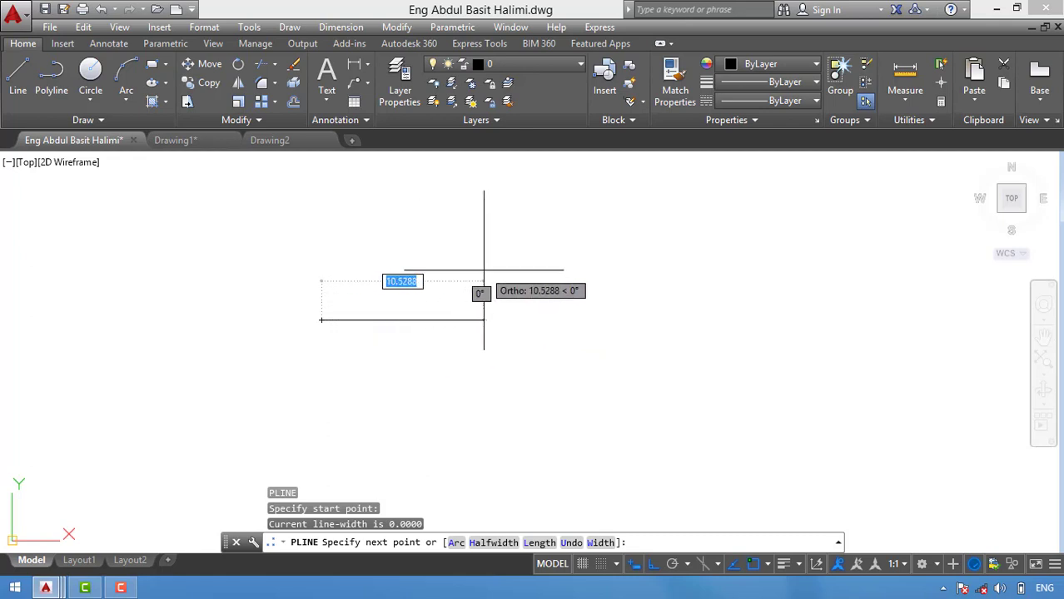
pyautogui.write('h')
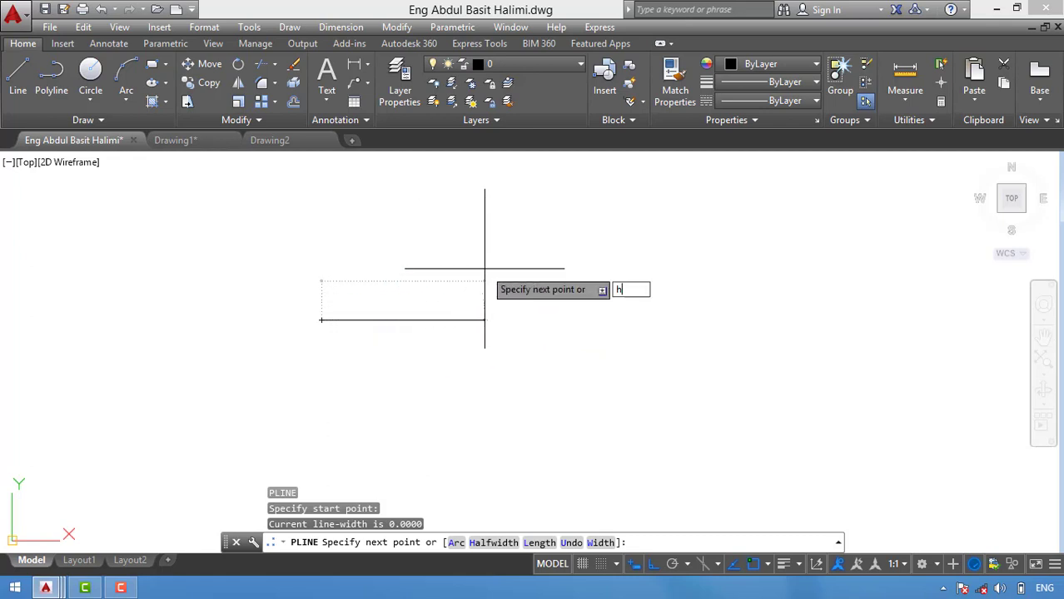
pyautogui.press('Return')
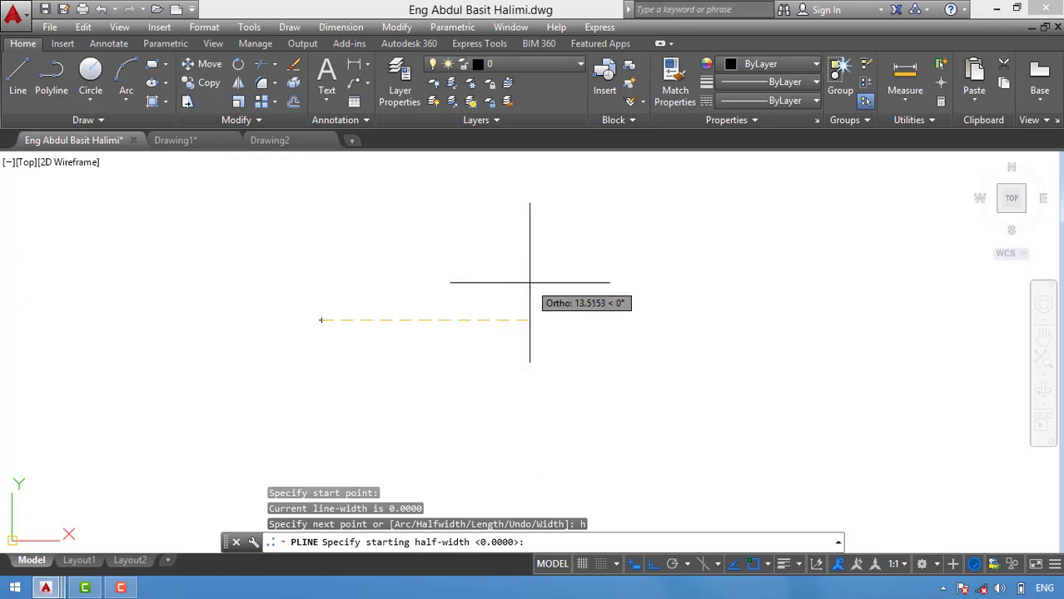
pyautogui.write('1')
pyautogui.press('Return')
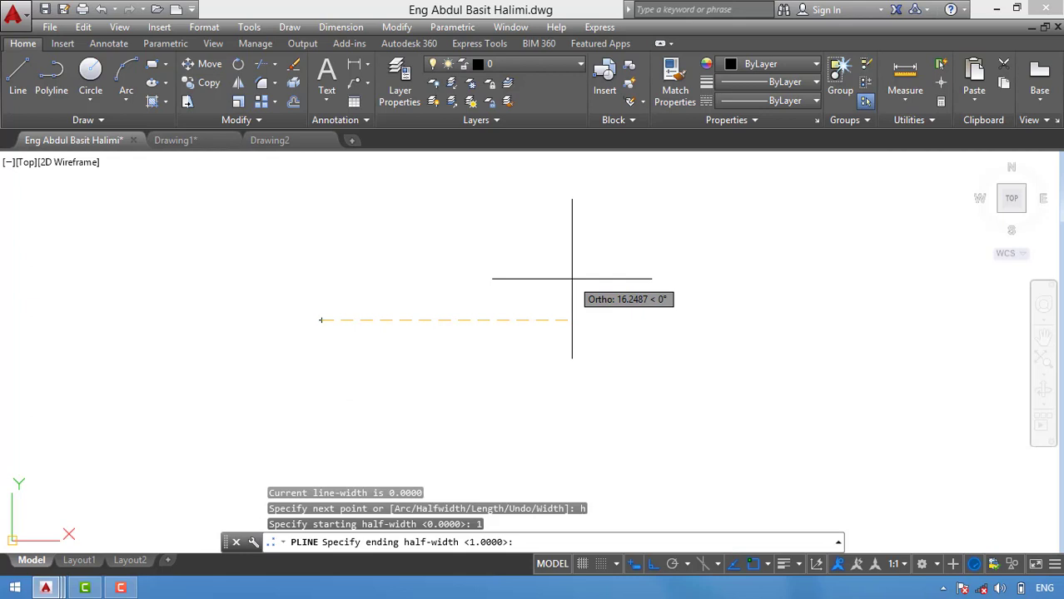
pyautogui.write('1')
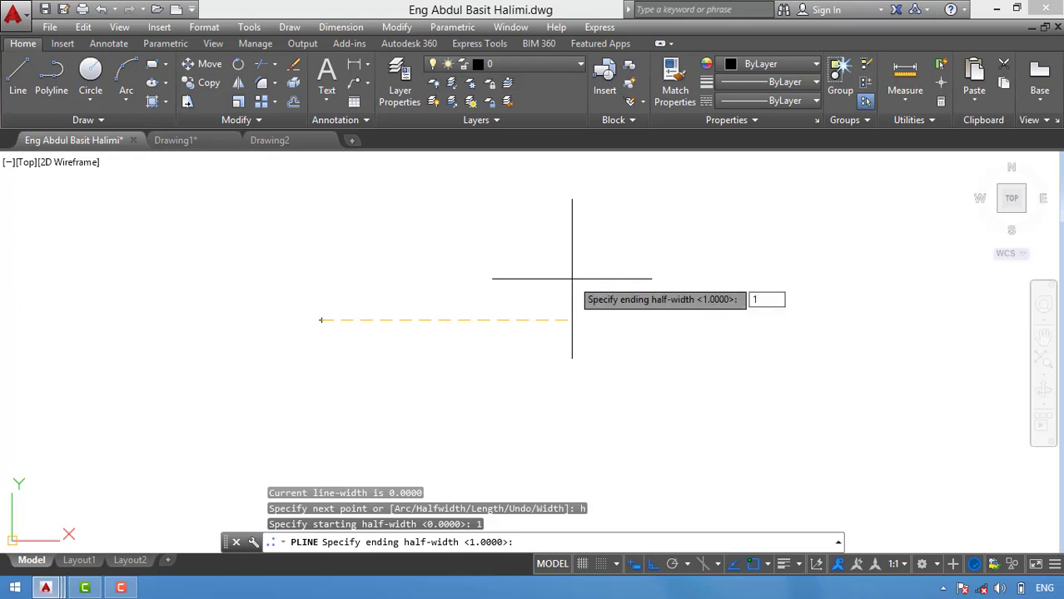
pyautogui.press('Return')
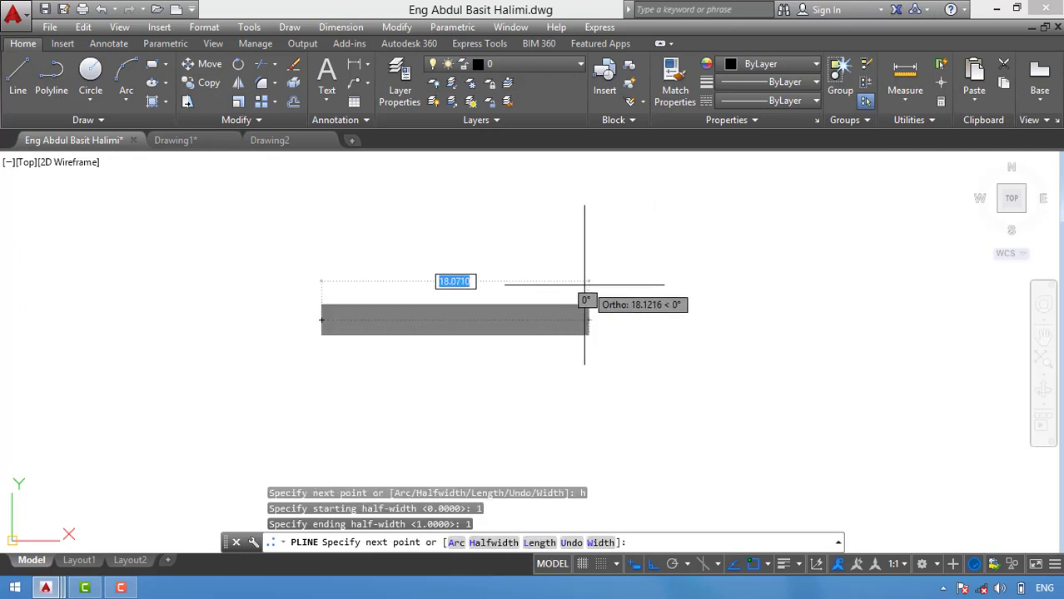
pyautogui.click(660, 285)
pyautogui.press('Return')
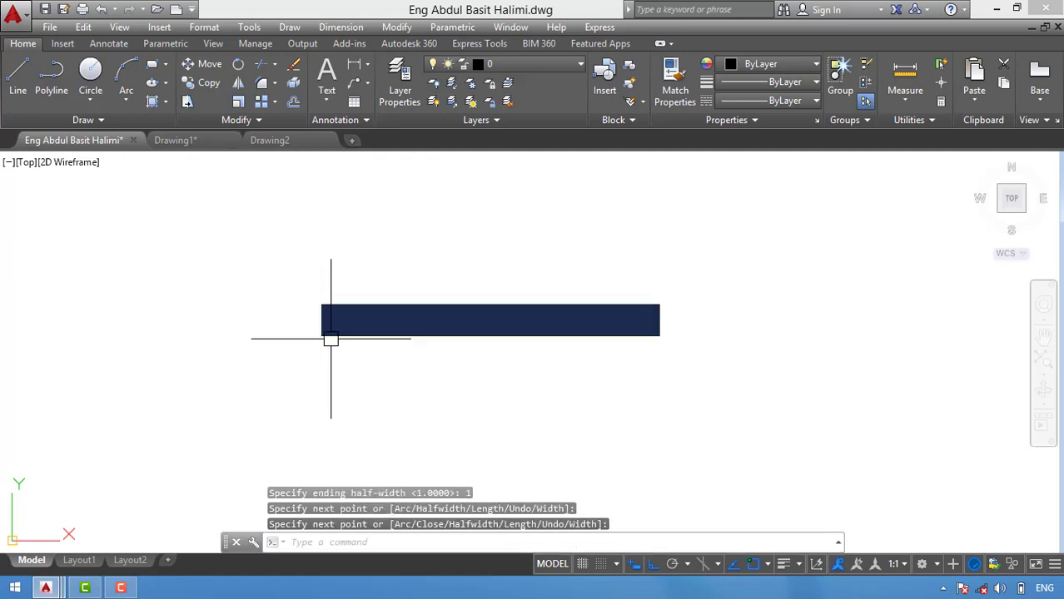
# Start a second polyline below the thick bar and set its starting and ending half-width to 0.
pyautogui.write('pl')
pyautogui.press('Return')
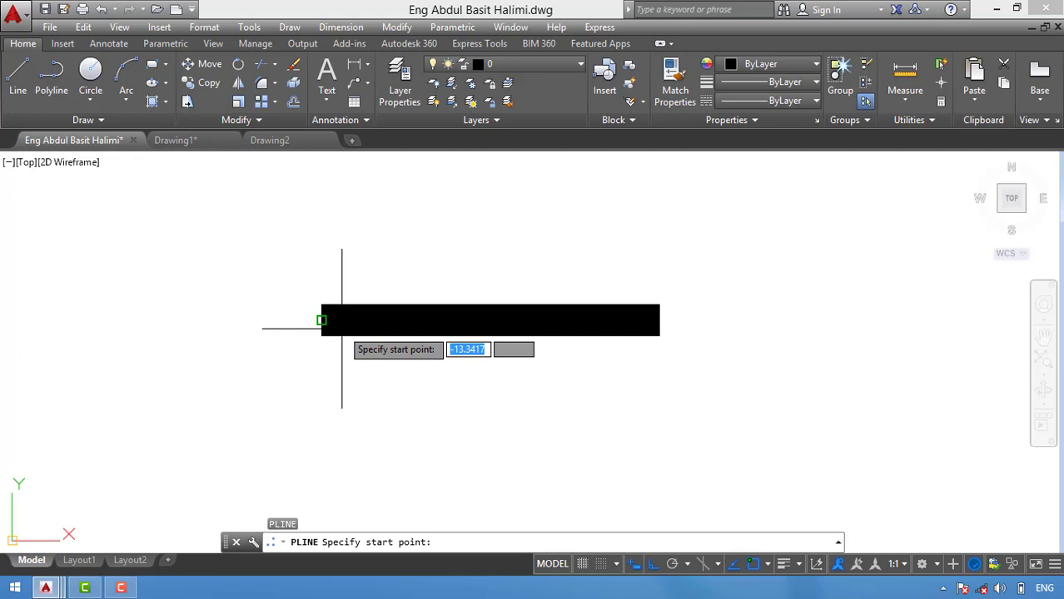
pyautogui.click(319, 411)
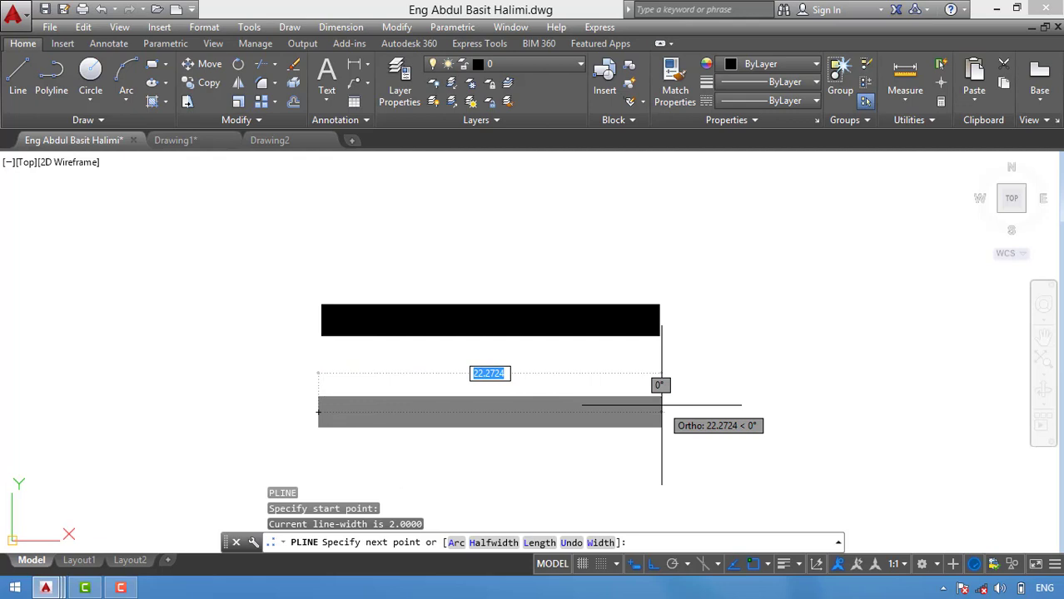
pyautogui.write('h')
pyautogui.press('Return')
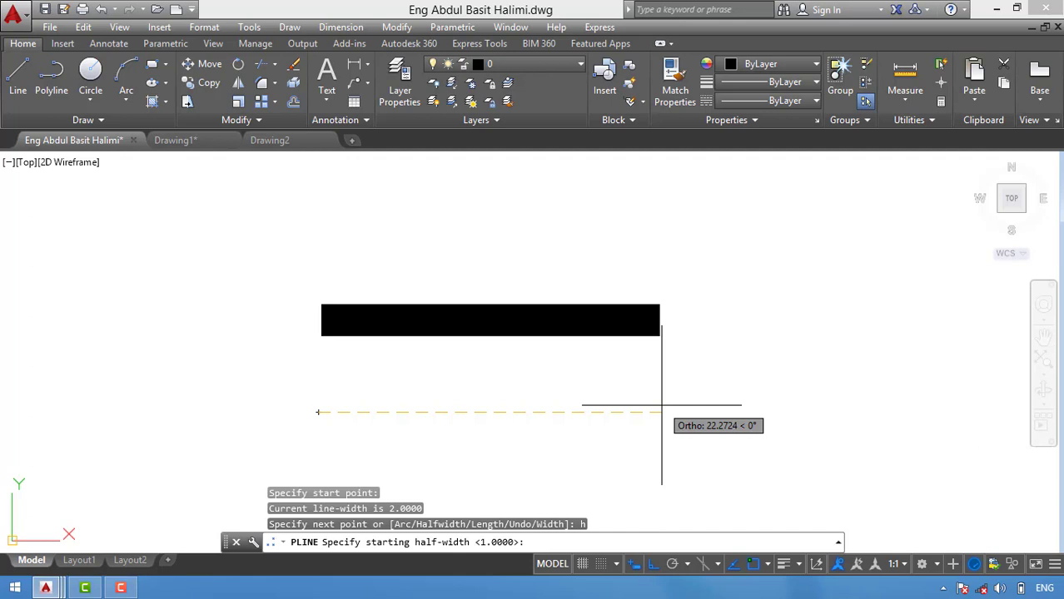
pyautogui.write('0')
pyautogui.press('Return')
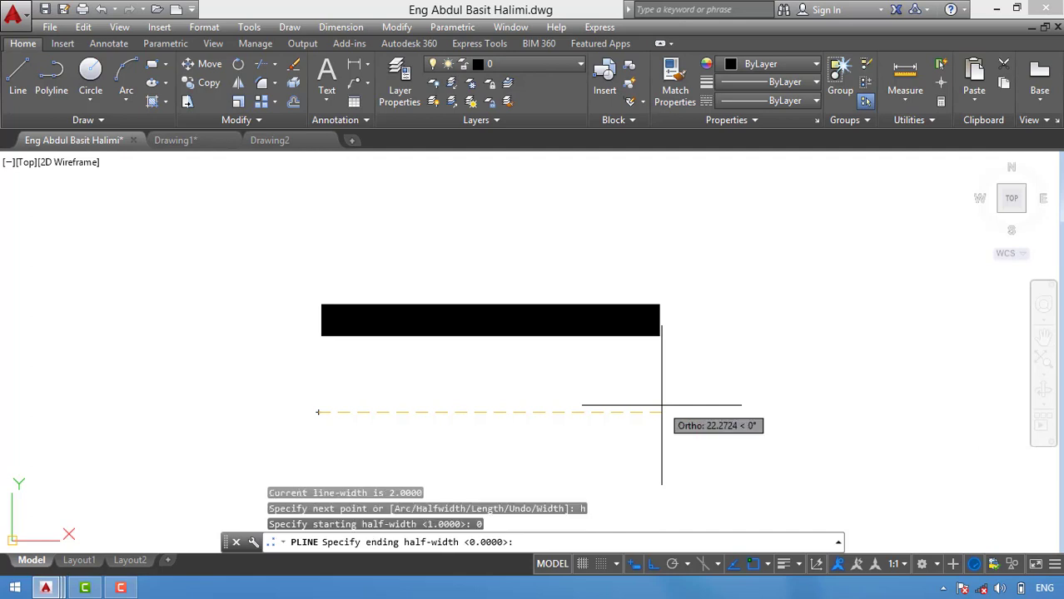
pyautogui.write('0')
pyautogui.press('Return')
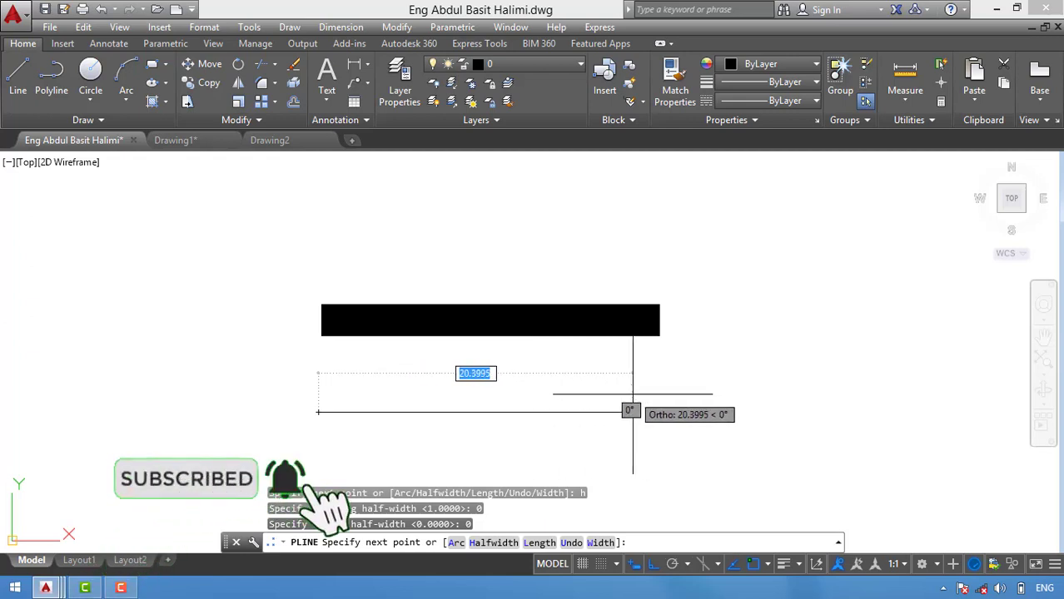
# Set the started polyline's starting and ending width to 1 and finish it as a horizontal bar below the thick one.
pyautogui.write('w')
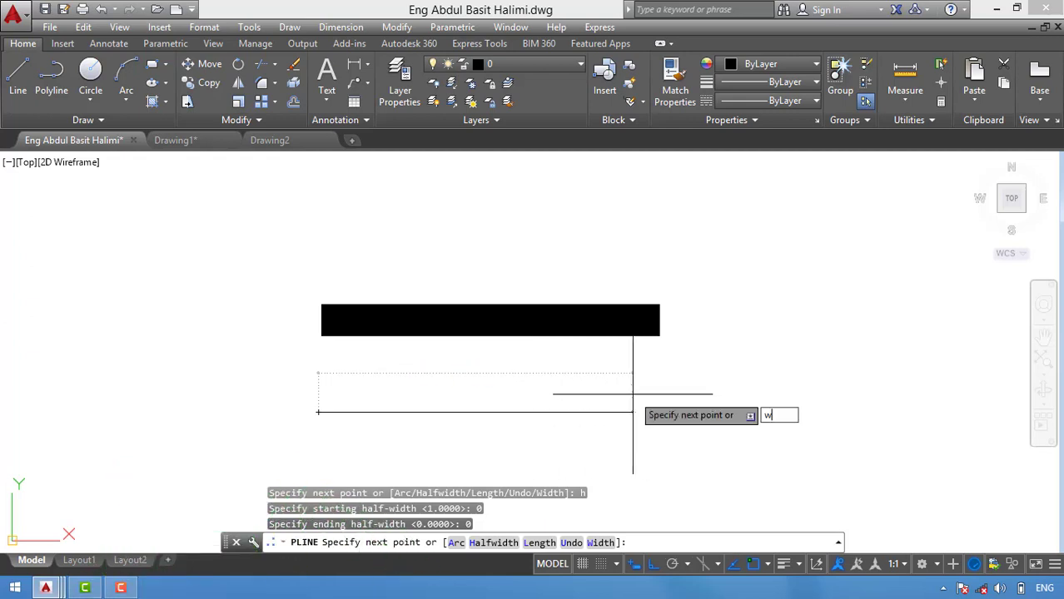
pyautogui.press('Return')
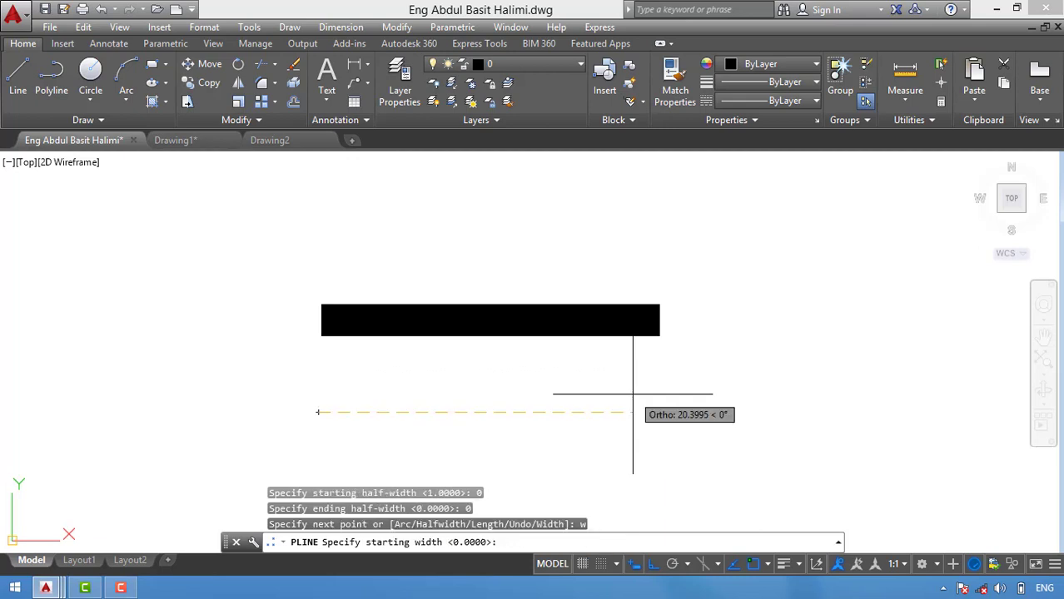
pyautogui.write('1')
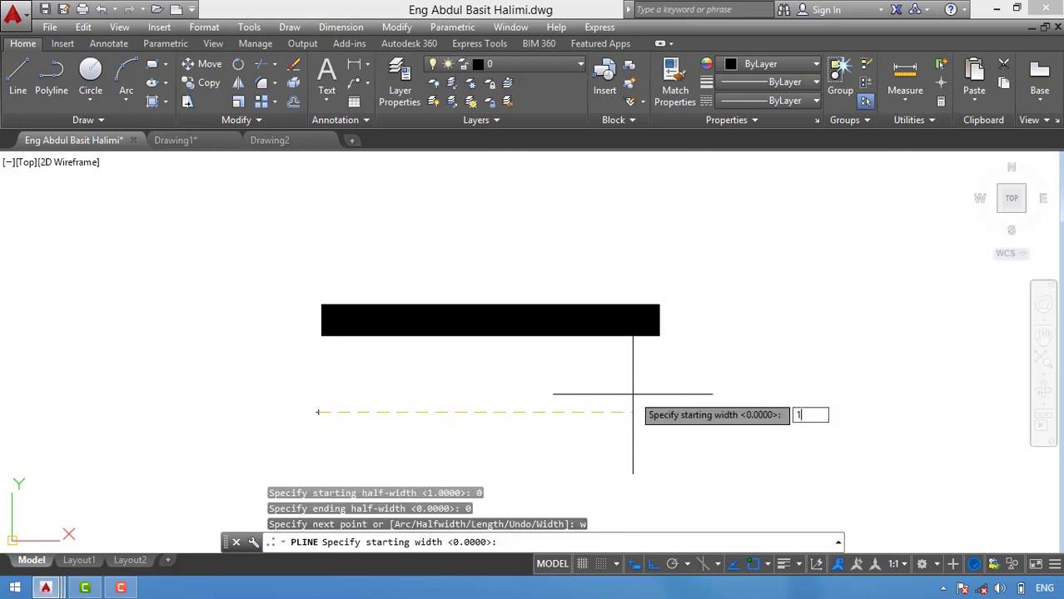
pyautogui.press('Return')
pyautogui.write('1')
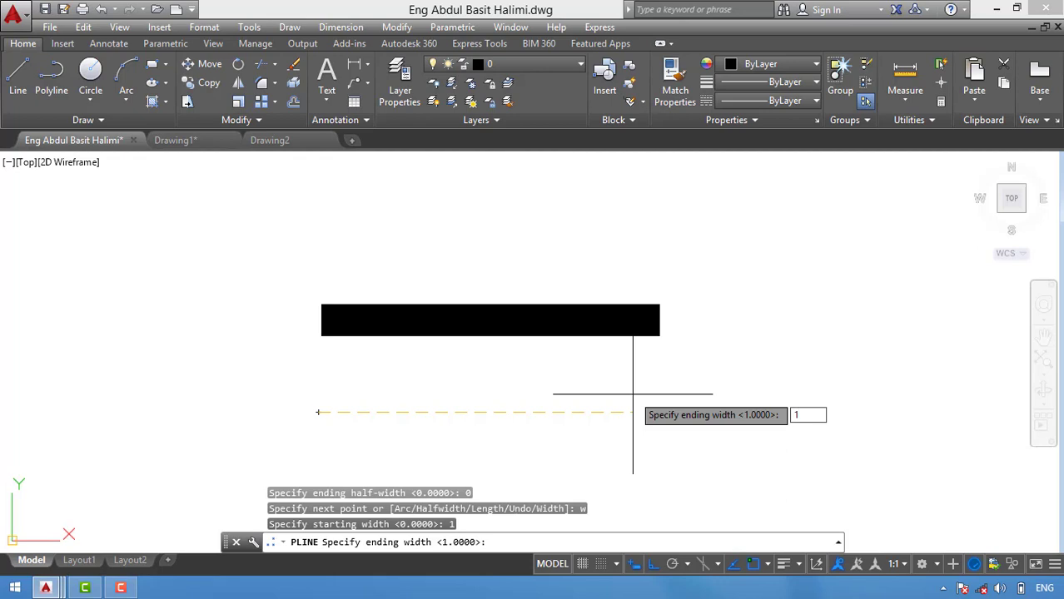
pyautogui.press('Return')
pyautogui.click(689, 412)
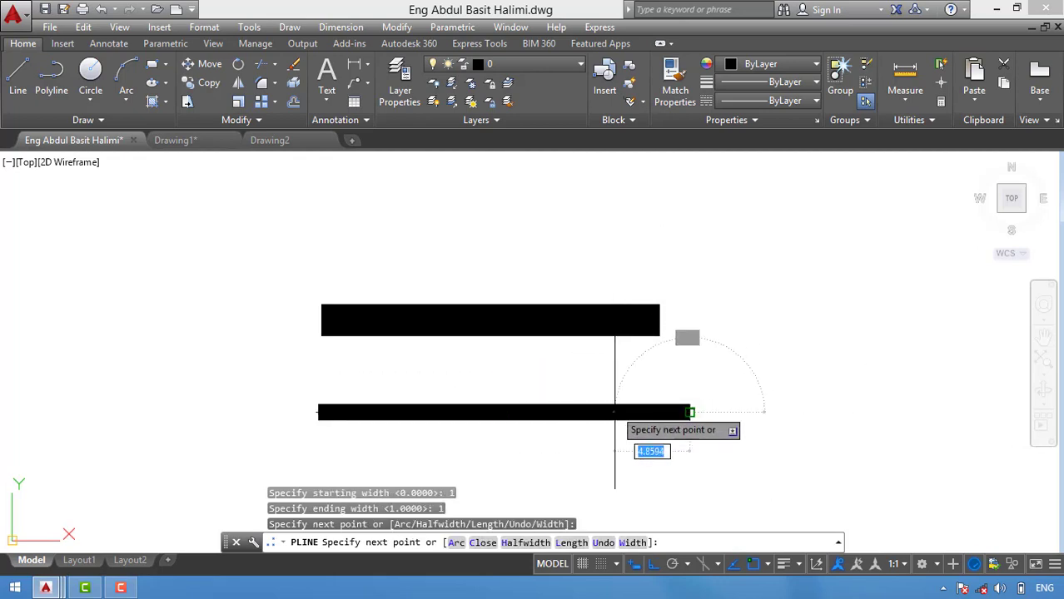
pyautogui.press('Return')
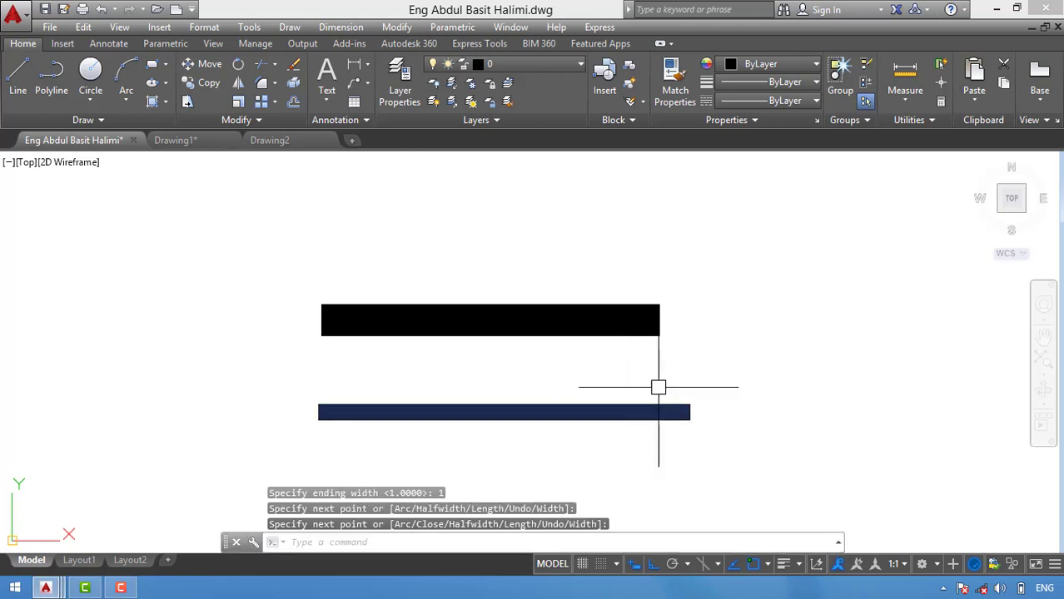
# Erase both horizontal bars using one crossing selection.
pyautogui.click(691, 283)
pyautogui.click(633, 433)
pyautogui.press('Delete')
pyautogui.click(546, 320)
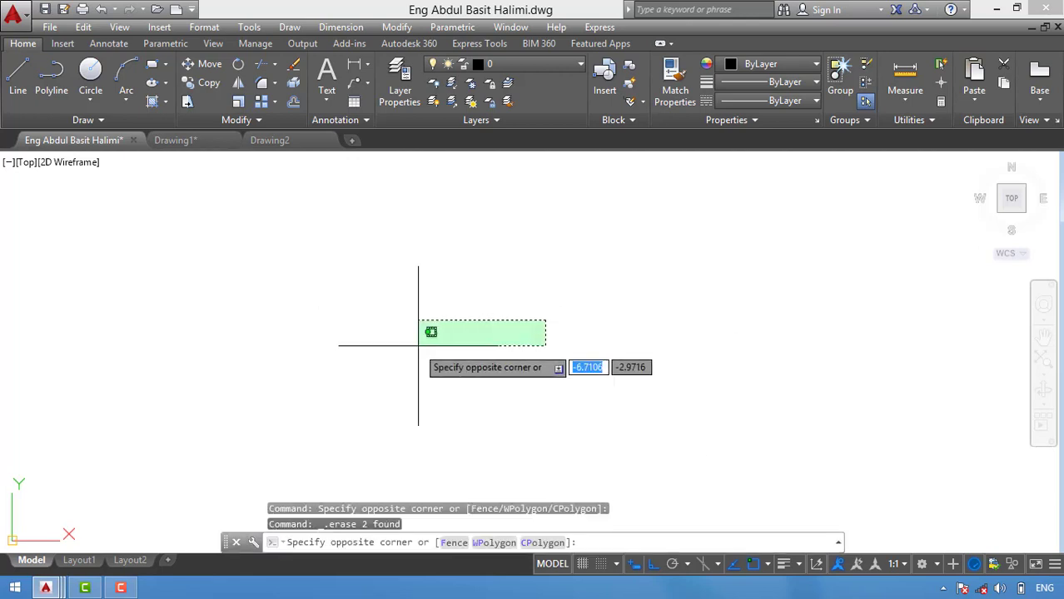
pyautogui.click(376, 325)
# Start a new polyline in the empty drawing area and set its starting and ending width to 0.
pyautogui.write('pl')
pyautogui.press('Return')
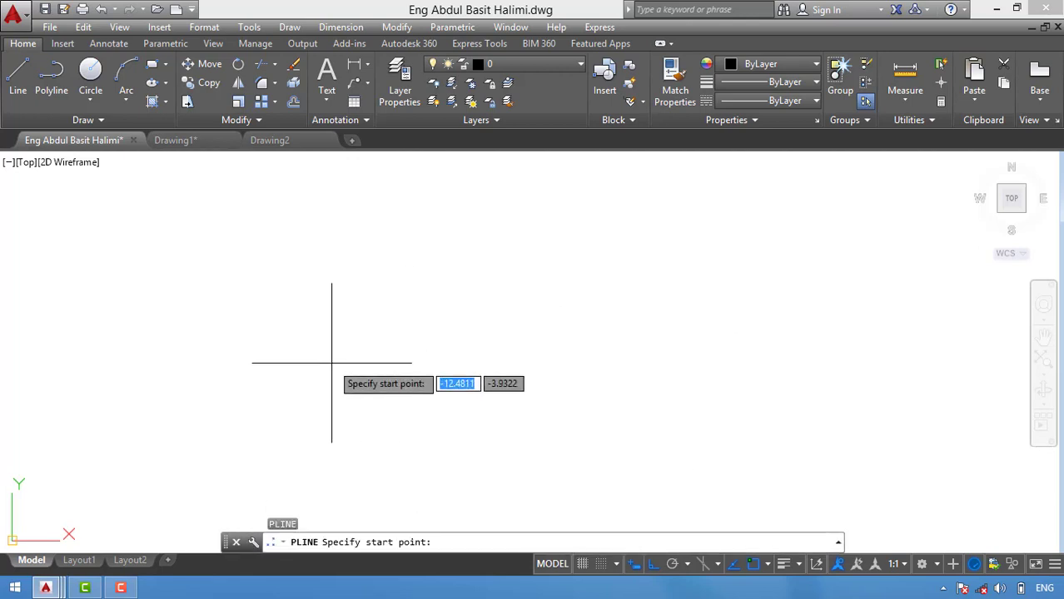
pyautogui.click(283, 349)
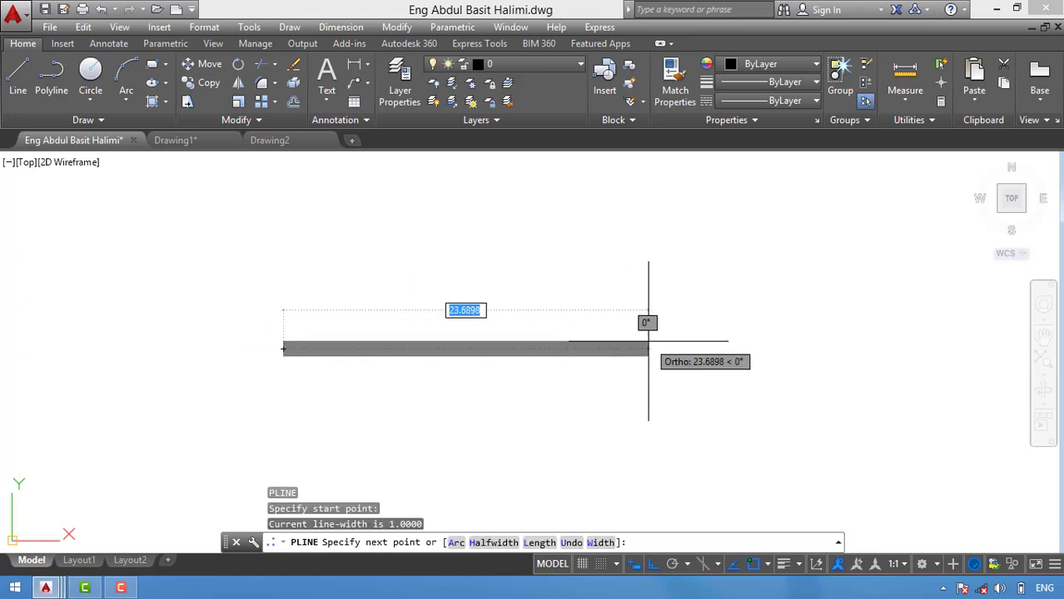
pyautogui.write('w')
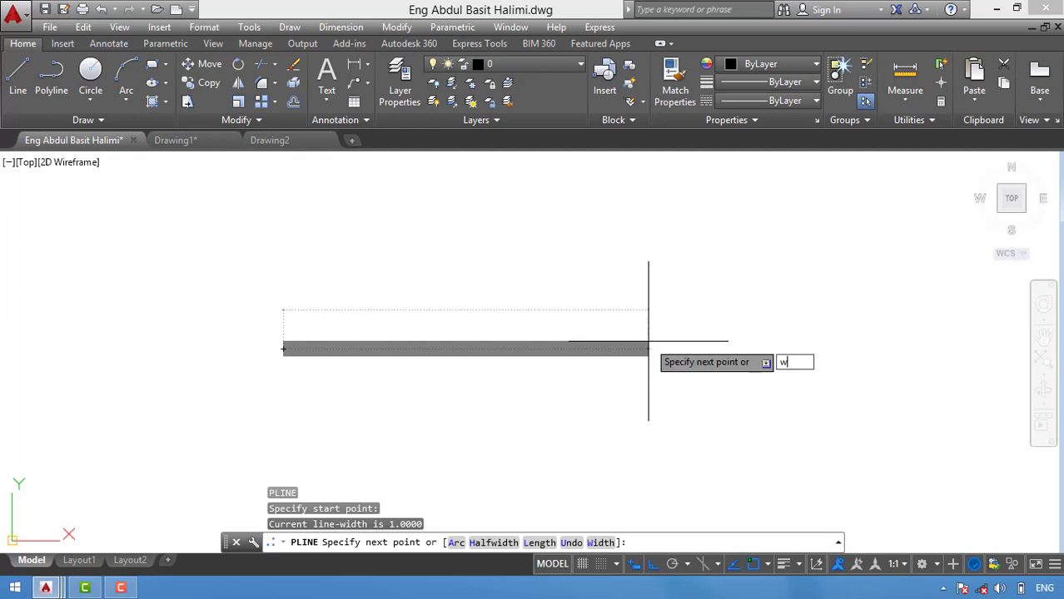
pyautogui.press('Return')
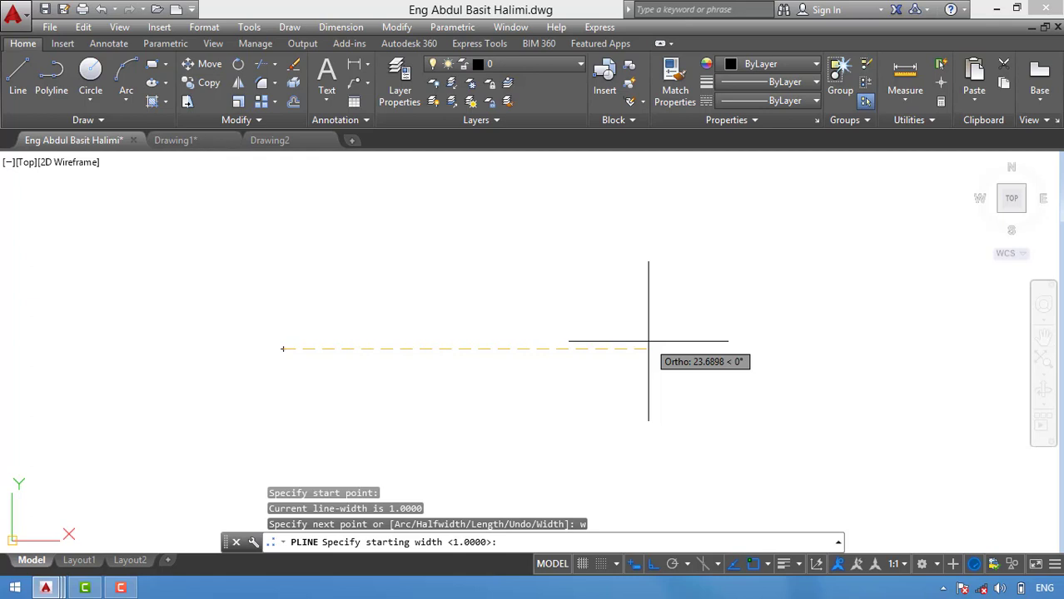
pyautogui.write('0')
pyautogui.press('Return')
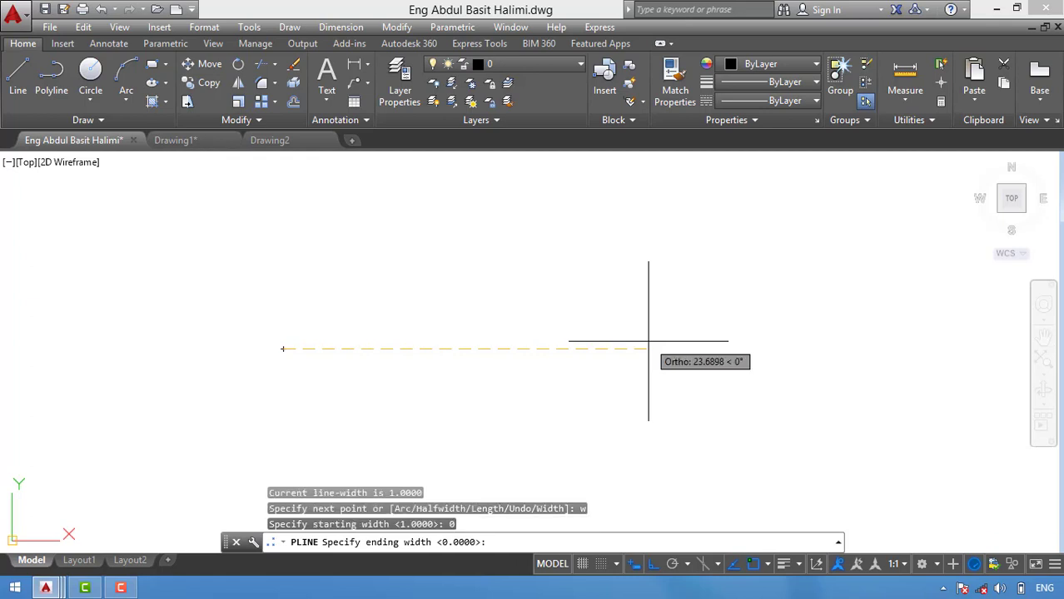
pyautogui.write('0')
pyautogui.press('Return')
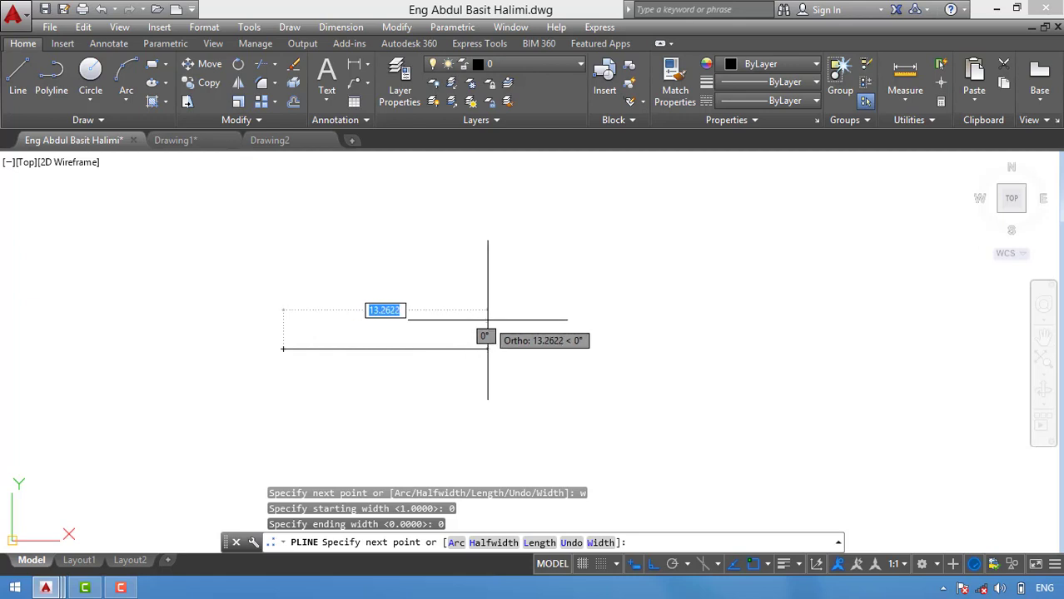
# Set the polyline's starting and ending width to 1 and draw a horizontal segment as an arrow shaft.
pyautogui.write('w')
pyautogui.press('Return')
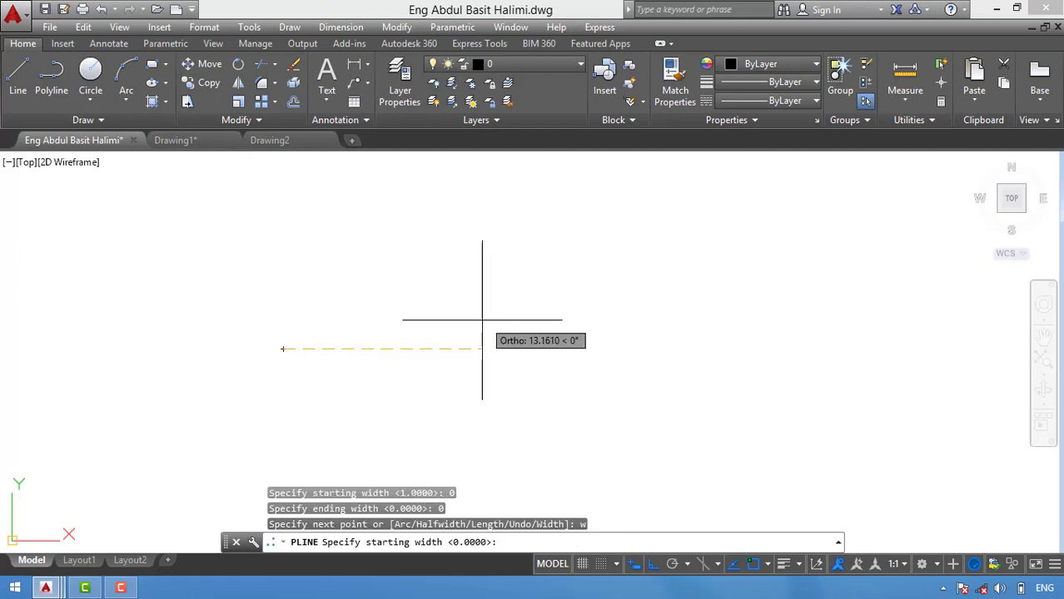
pyautogui.write('1')
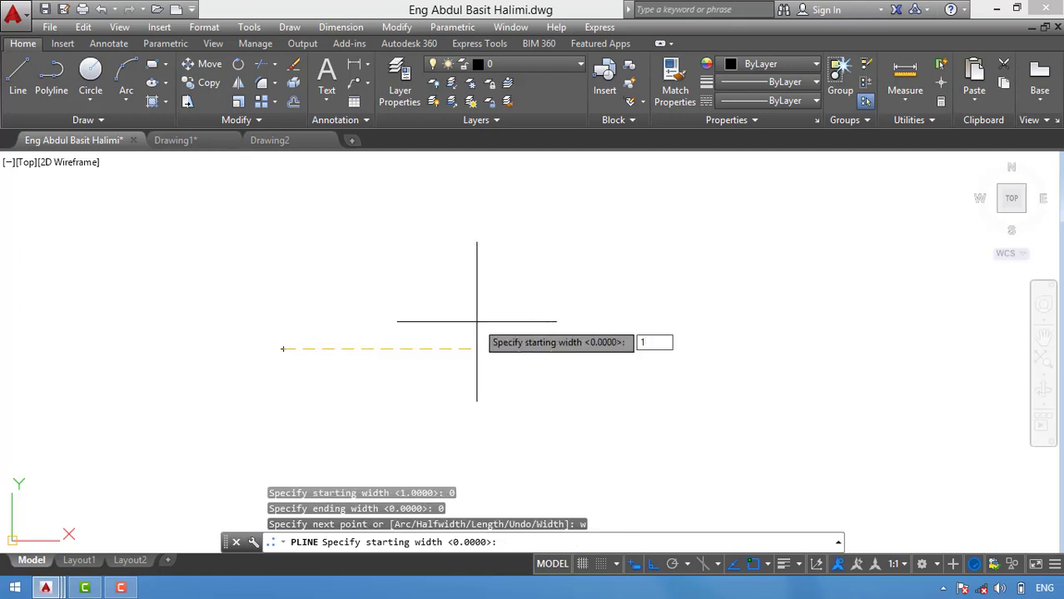
pyautogui.press('Return')
pyautogui.press('Return')
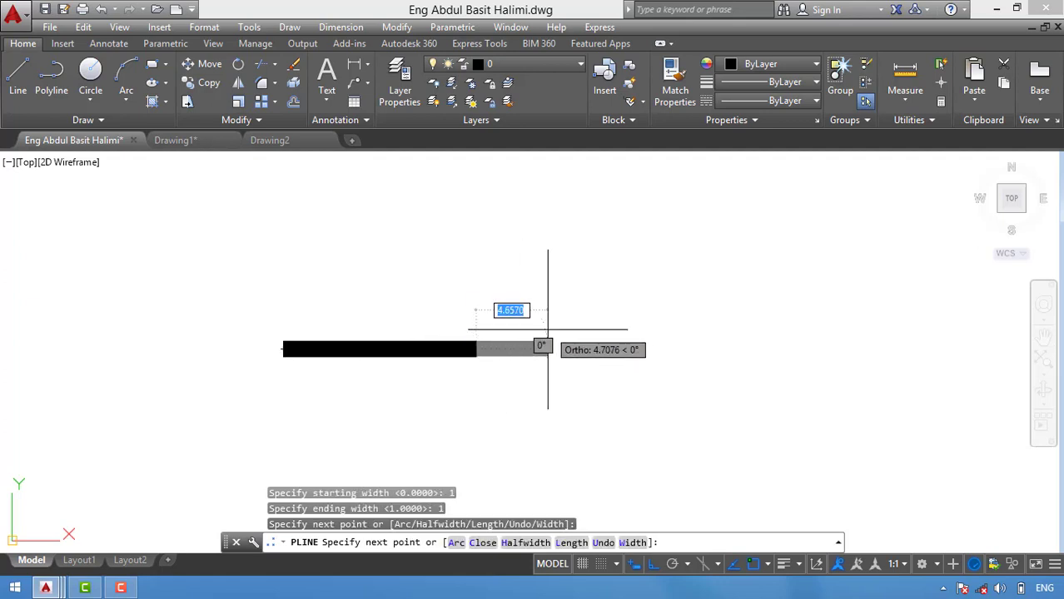
# Add a tapered arrowhead segment with starting width 3 and ending width 0 at the shaft's end, and finish the polyline.
pyautogui.write('w')
pyautogui.press('Return')
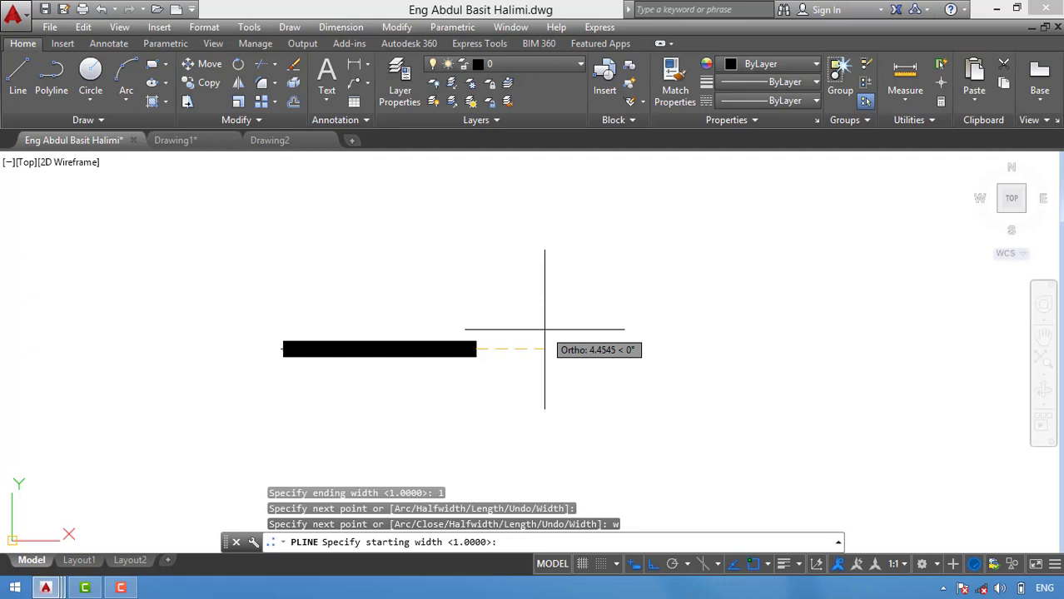
pyautogui.write('3')
pyautogui.press('Return')
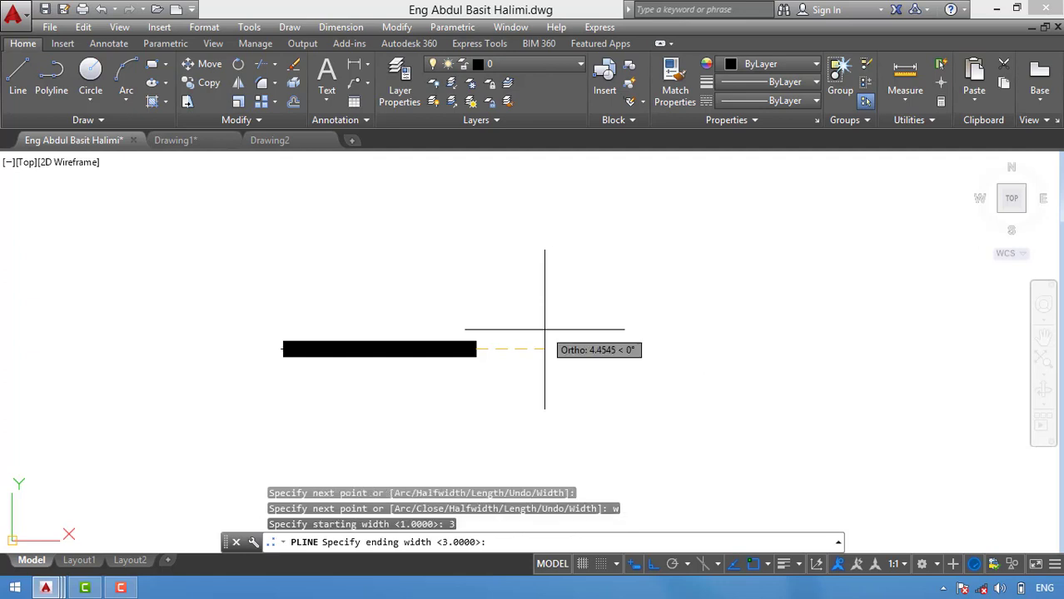
pyautogui.write('0')
pyautogui.press('Return')
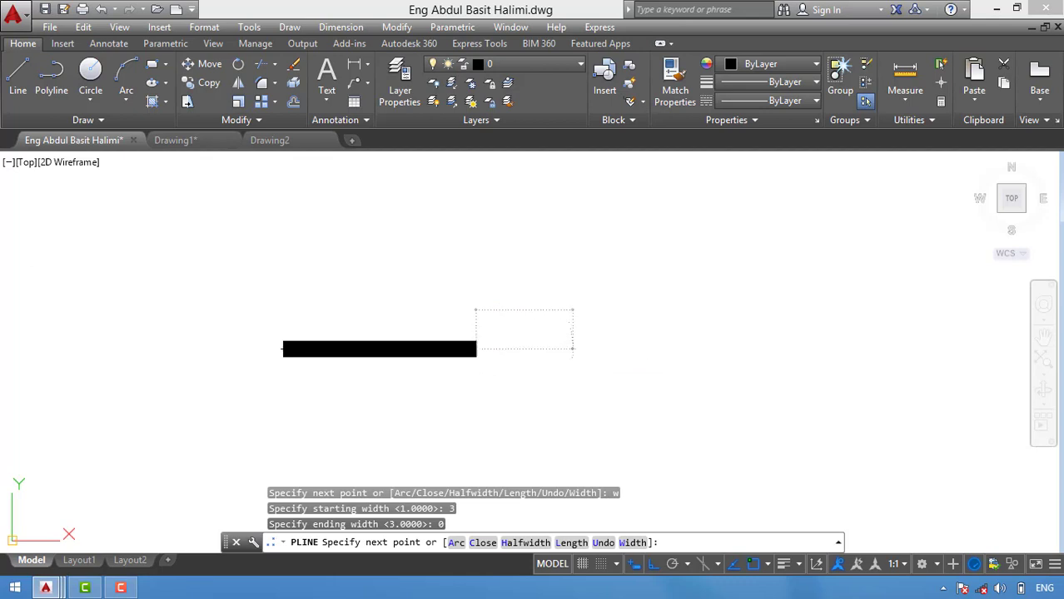
pyautogui.click(567, 353)
pyautogui.press('Return')
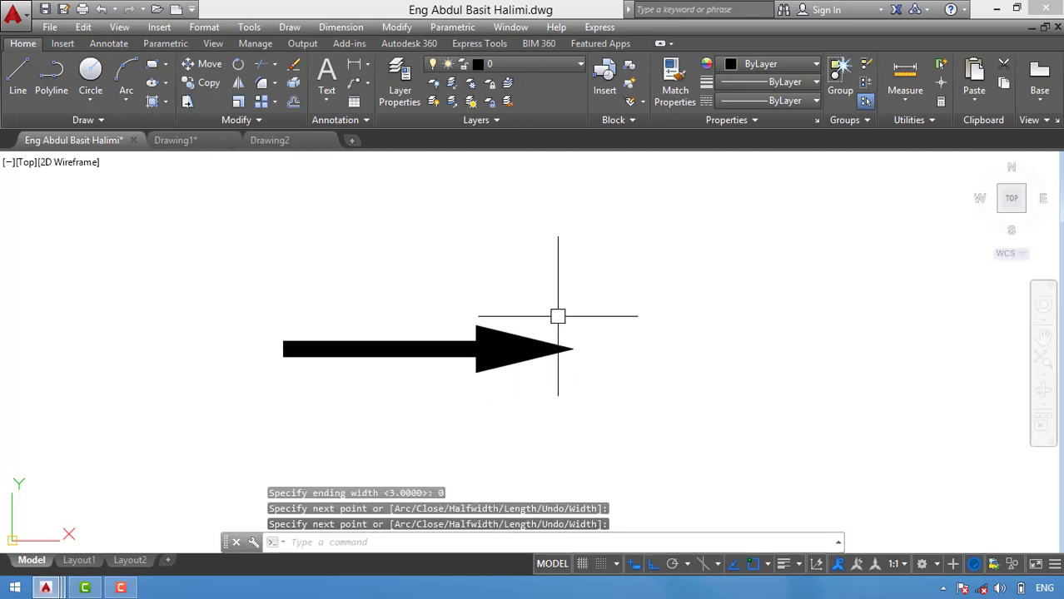
# Erase the arrow polyline using a crossing selection.
pyautogui.click(536, 295)
pyautogui.click(450, 373)
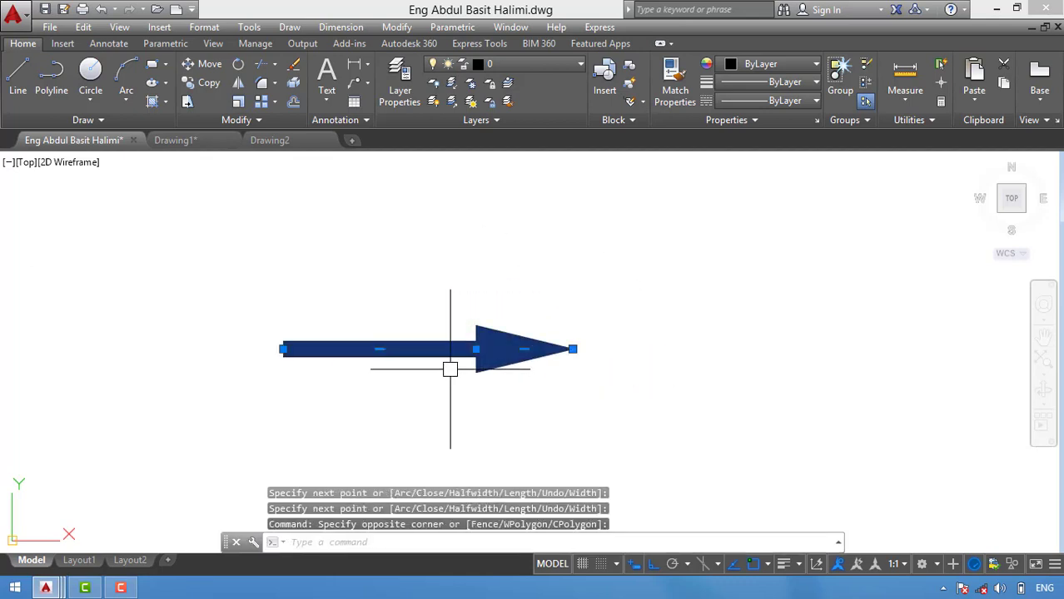
pyautogui.press('Delete')
pyautogui.click(499, 297)
pyautogui.click(432, 348)
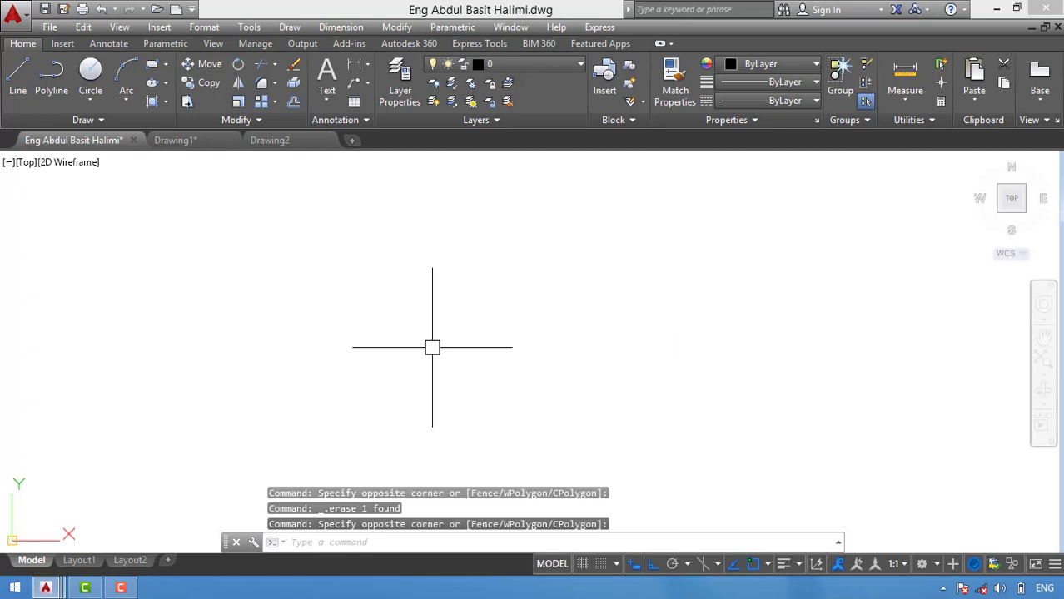
# Start a new polyline and draw its first horizontal segment with the Length option set to 20.
pyautogui.write('pl')
pyautogui.press('Return')
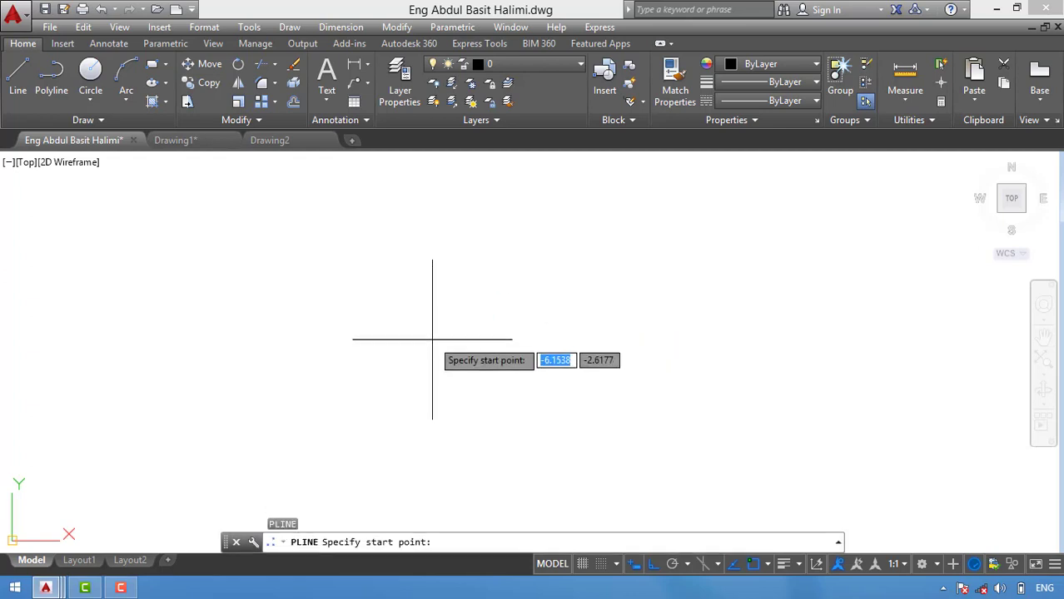
pyautogui.click(353, 338)
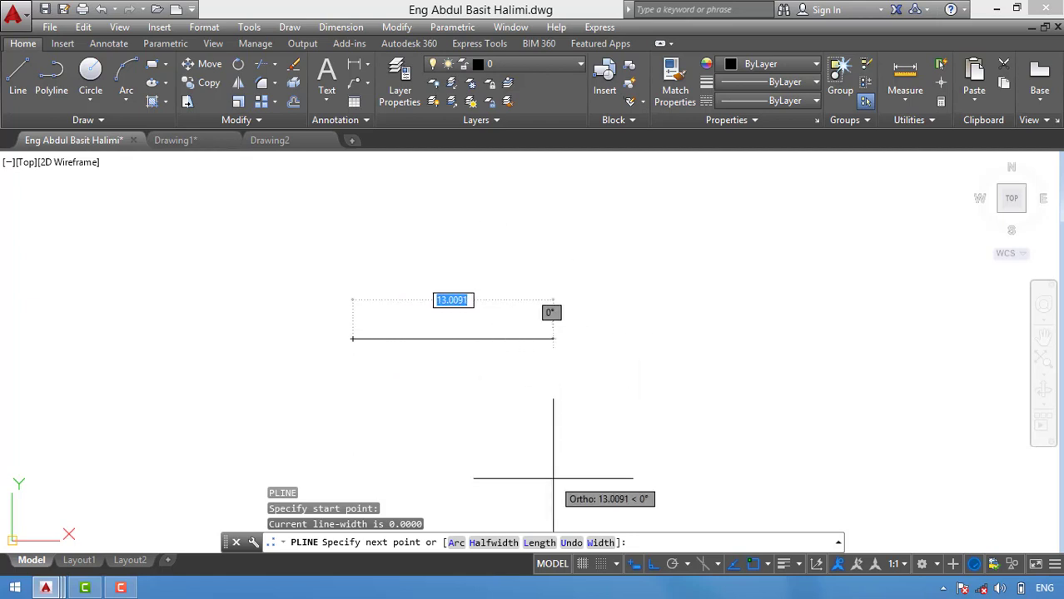
pyautogui.click(542, 542)
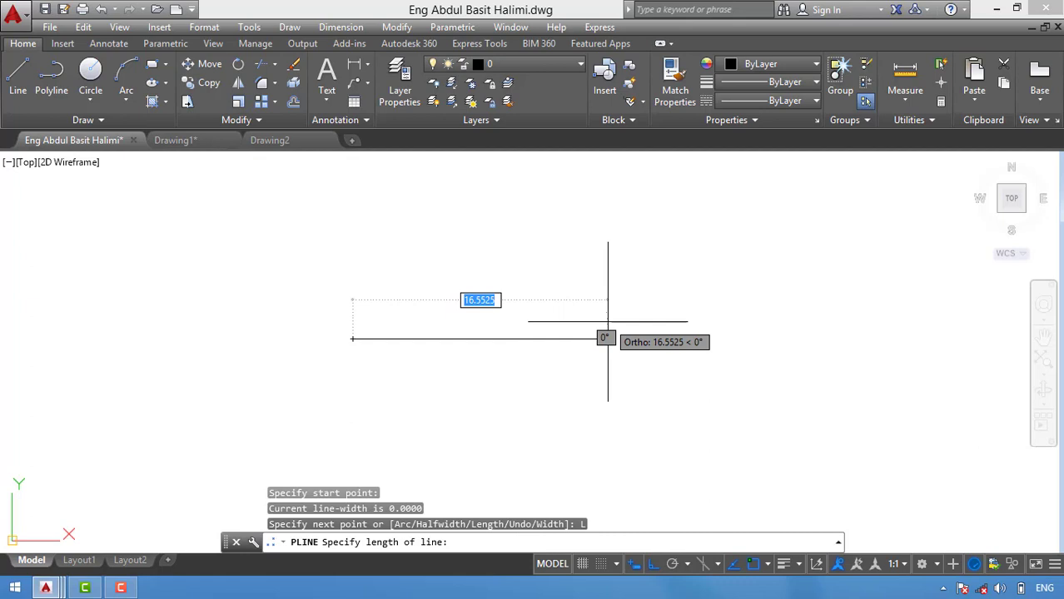
pyautogui.write('20')
pyautogui.press('Return')
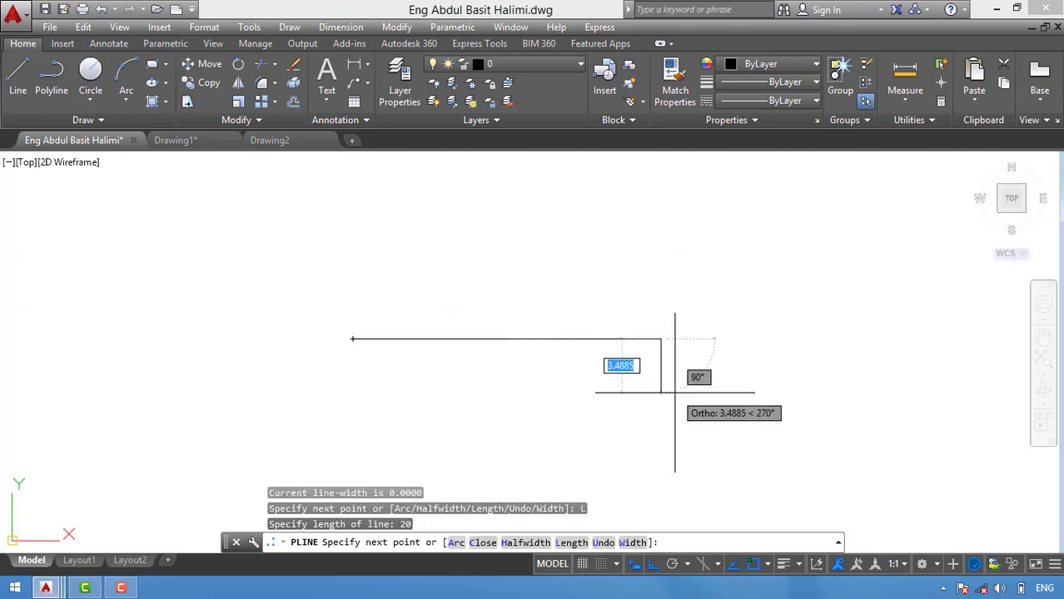
# Add a vertical segment down from the horizontal segment's end and remove it with the polyline's Undo option.
pyautogui.click(675, 434)
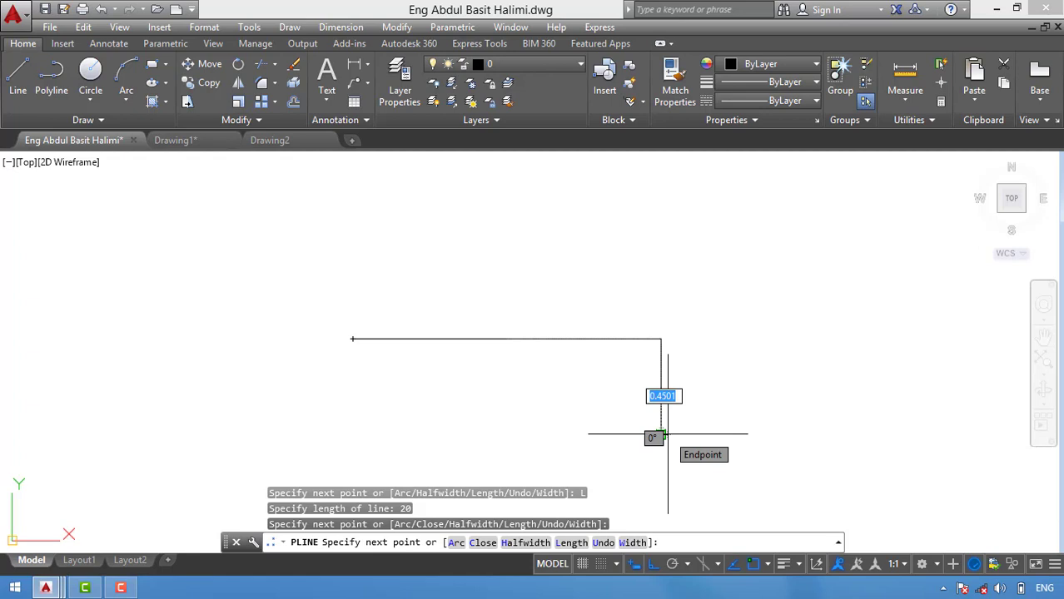
pyautogui.write('u')
pyautogui.press('Return')
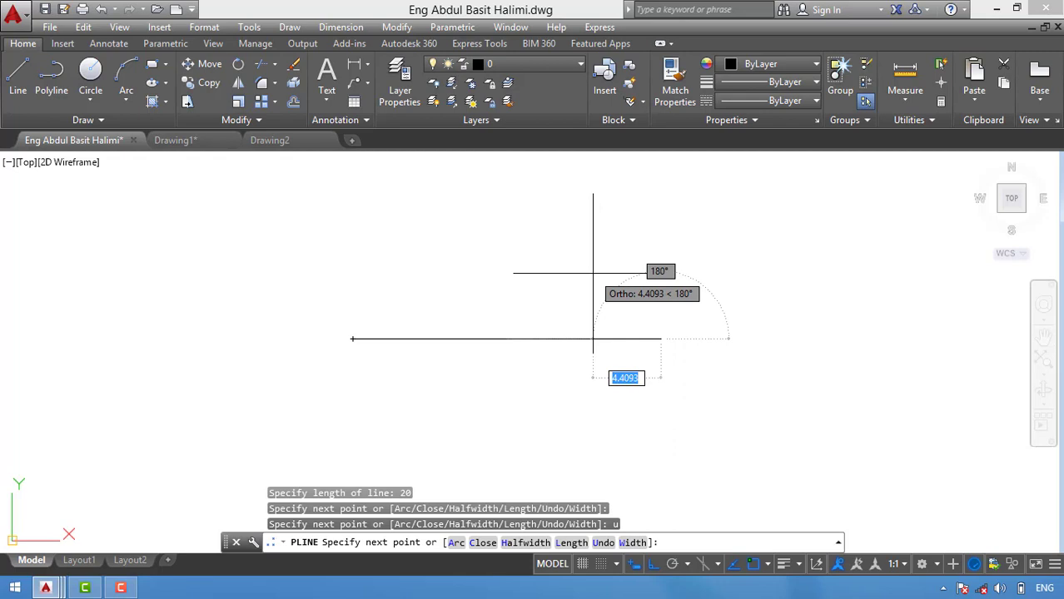
# Finish the polyline after its 20-unit horizontal segment, leaving nothing selected.
pyautogui.press('Return')
pyautogui.click(688, 266)
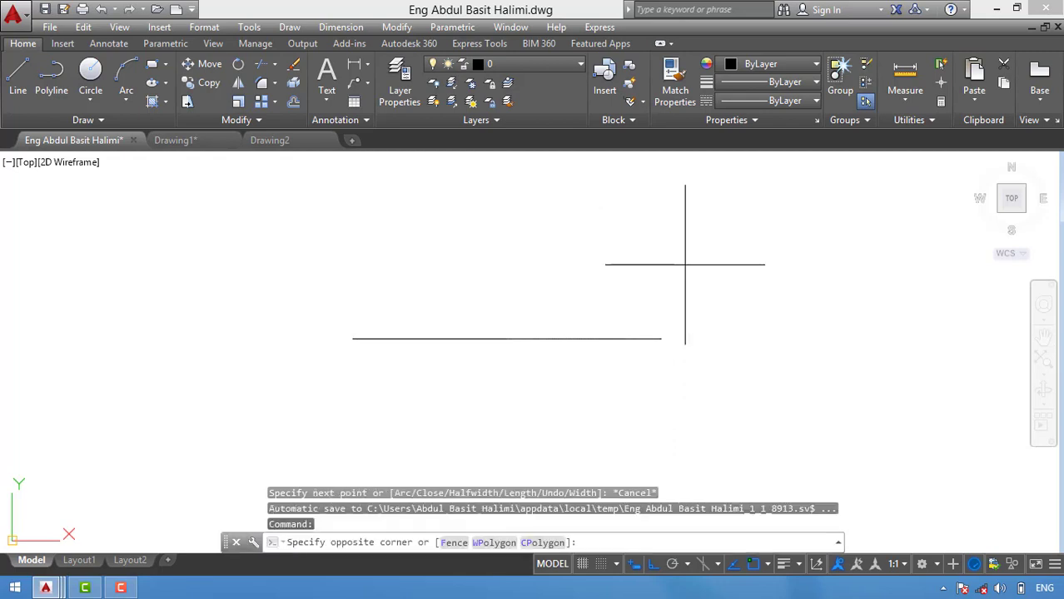
pyautogui.click(575, 288)
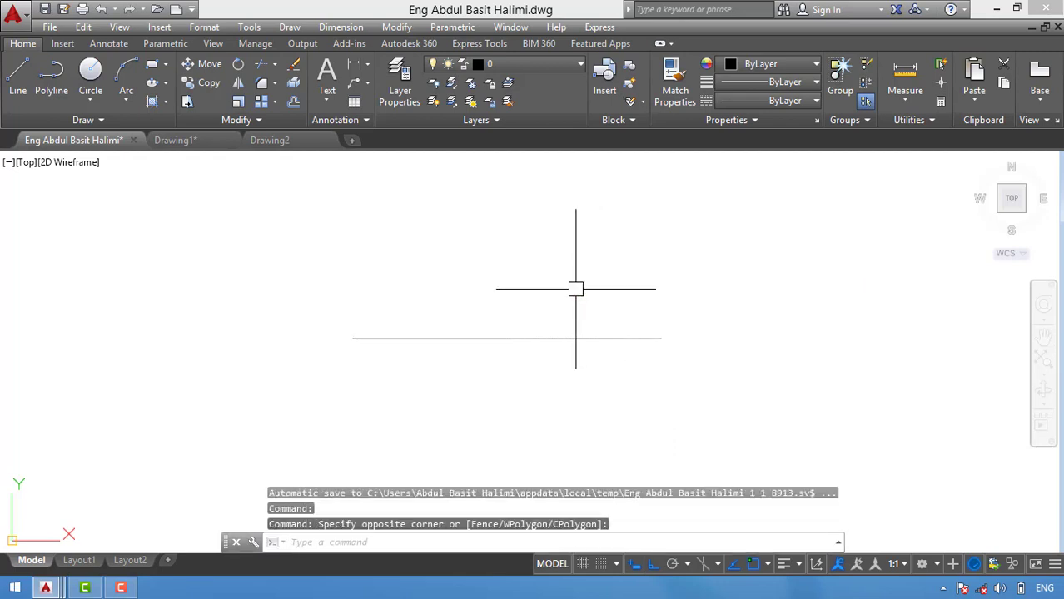